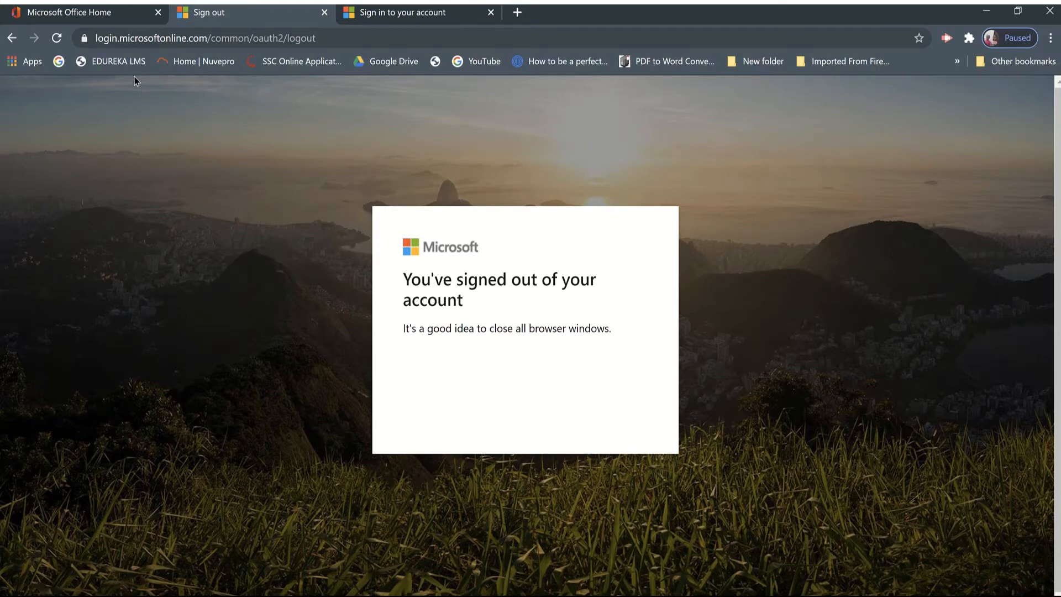
Go to the Microsoft Office Home page and load office.com.
left_click(100, 22)
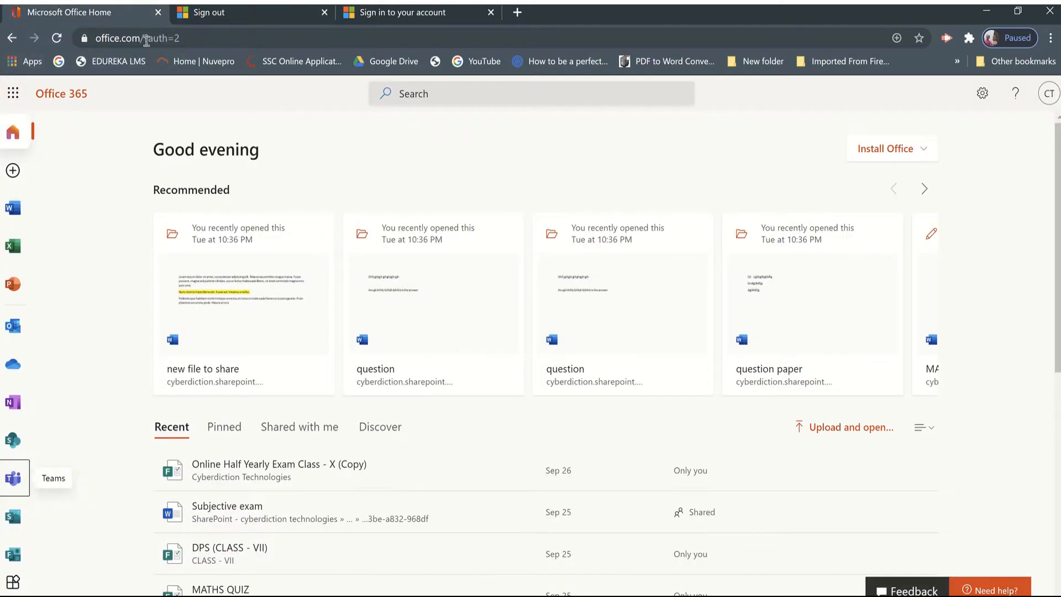
left_click(198, 42)
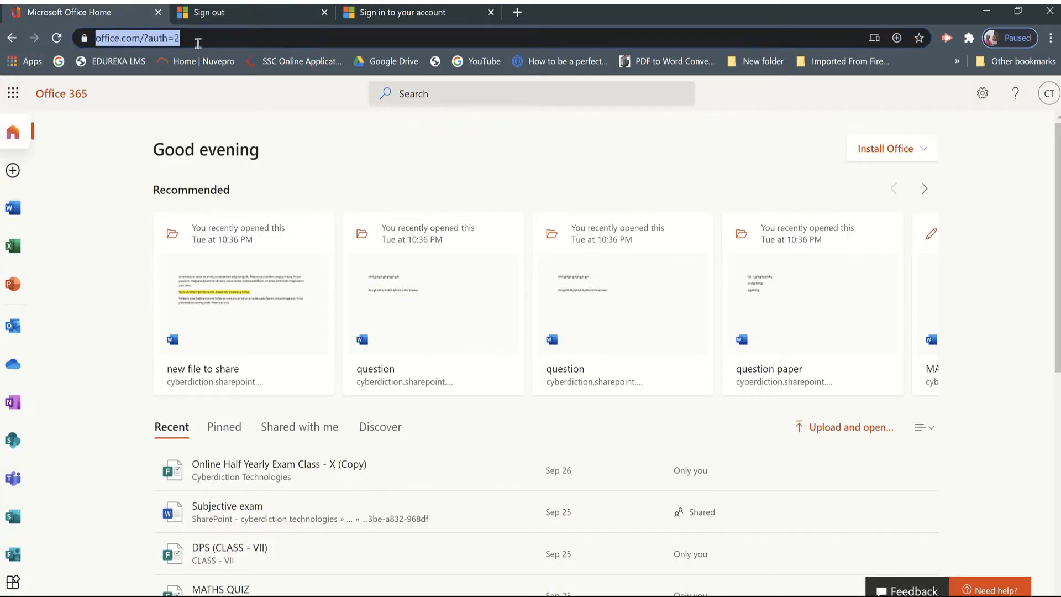
type("oo")
key("BackSpace")
type("f")
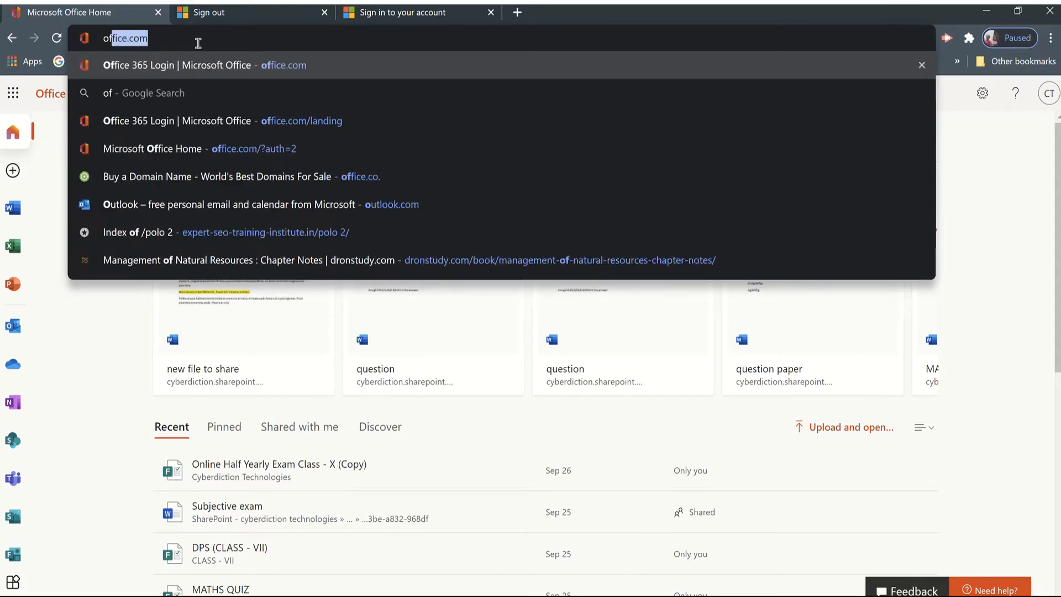
type("fice.com")
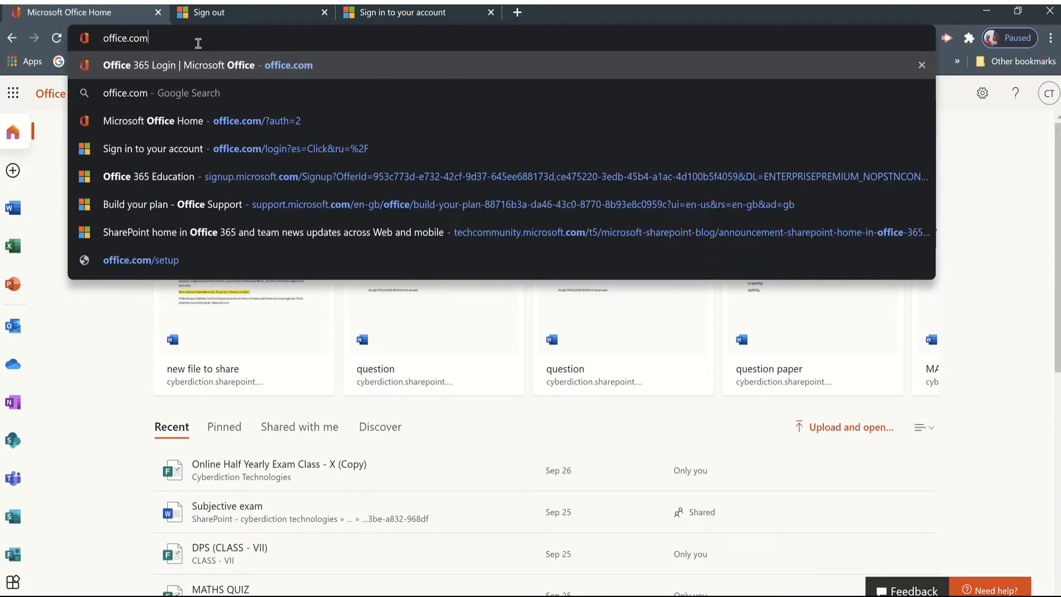
key("Return")
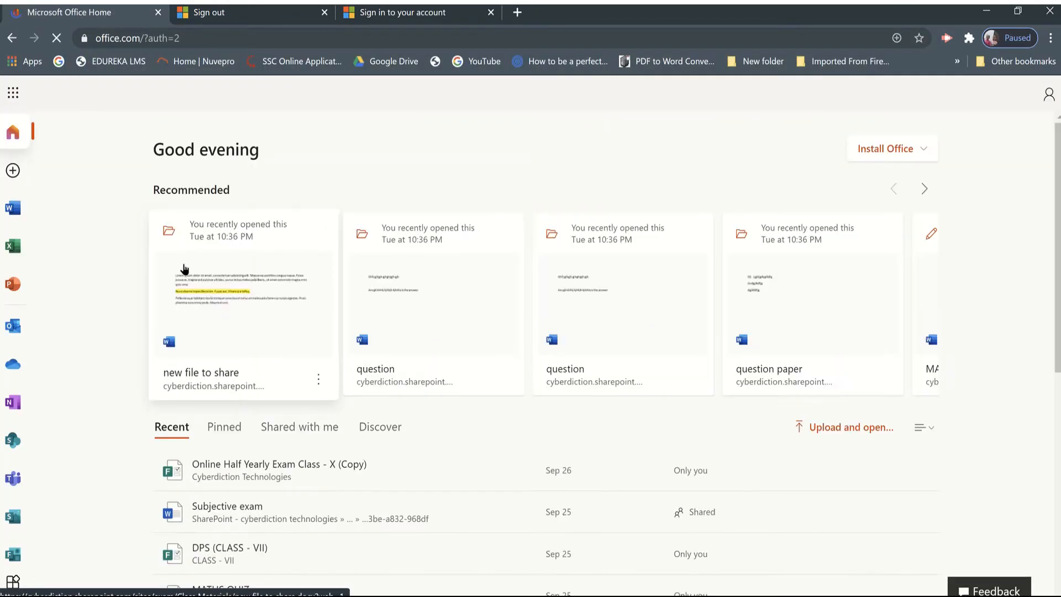
Sign out of the Office 365 account and open office.com again.
left_click(1049, 94)
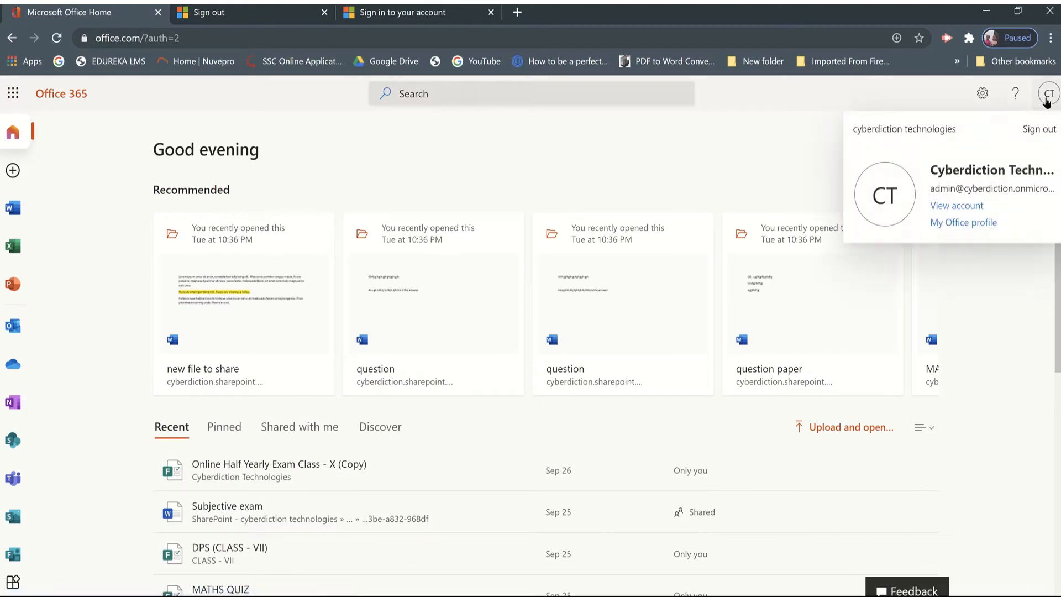
left_click(1042, 130)
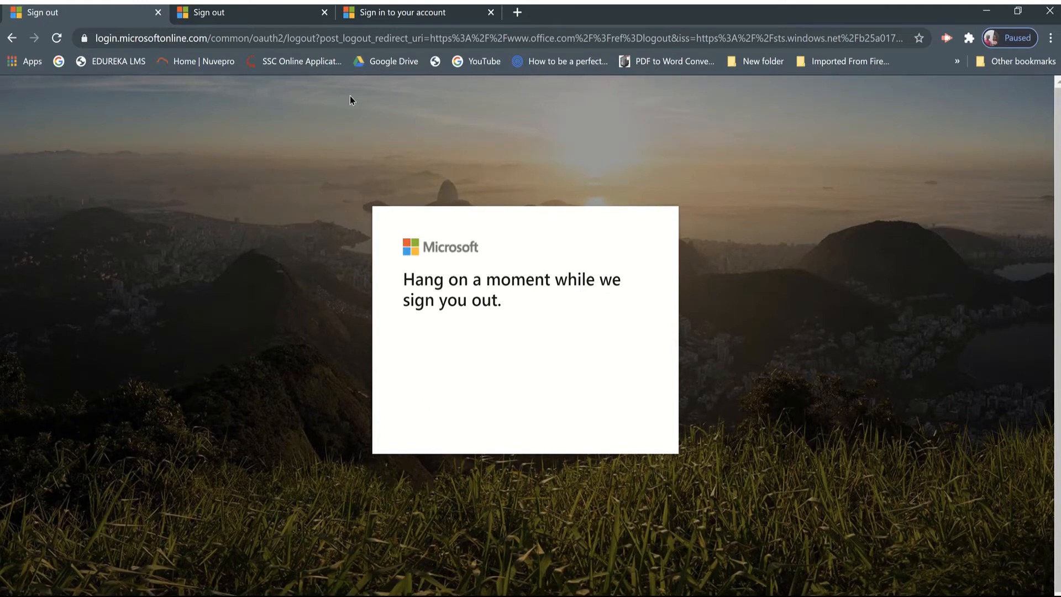
left_click(346, 41)
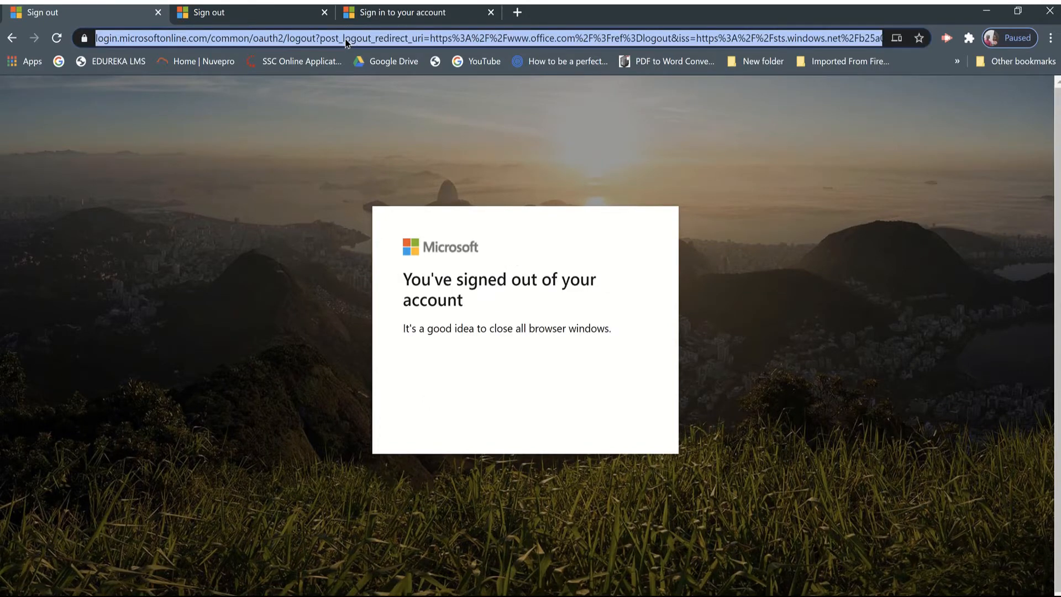
type("office.com")
key("Return")
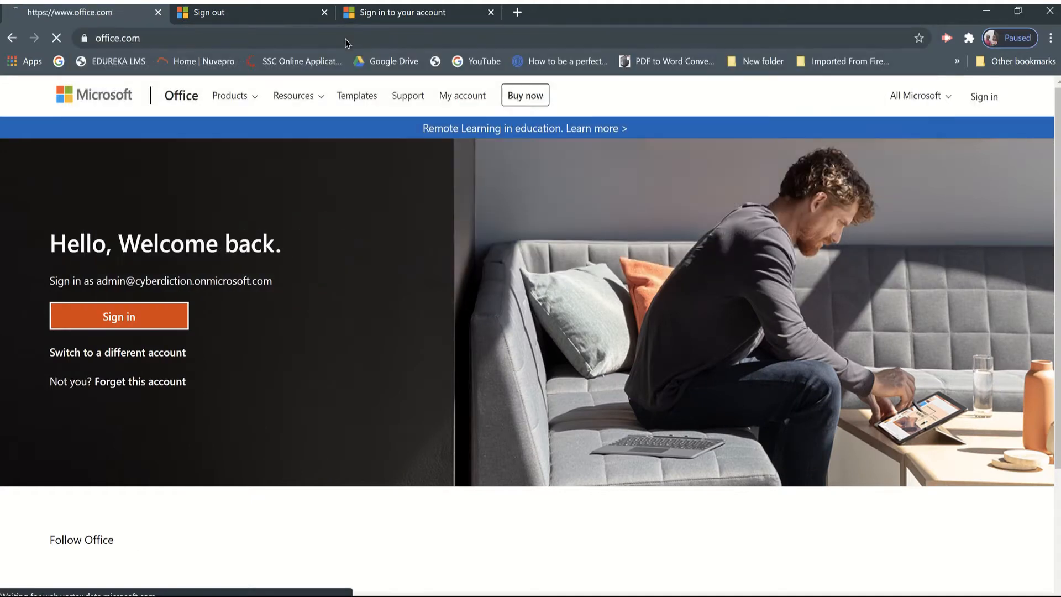
Try to switch to a different account by submitting the admin e-mail address and choosing password authentication.
left_click(115, 352)
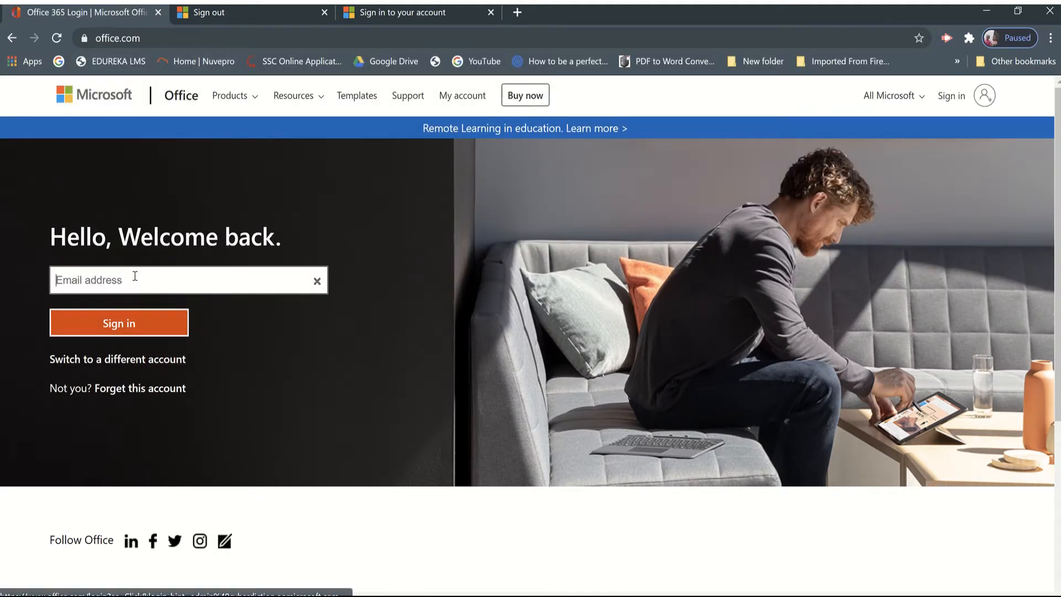
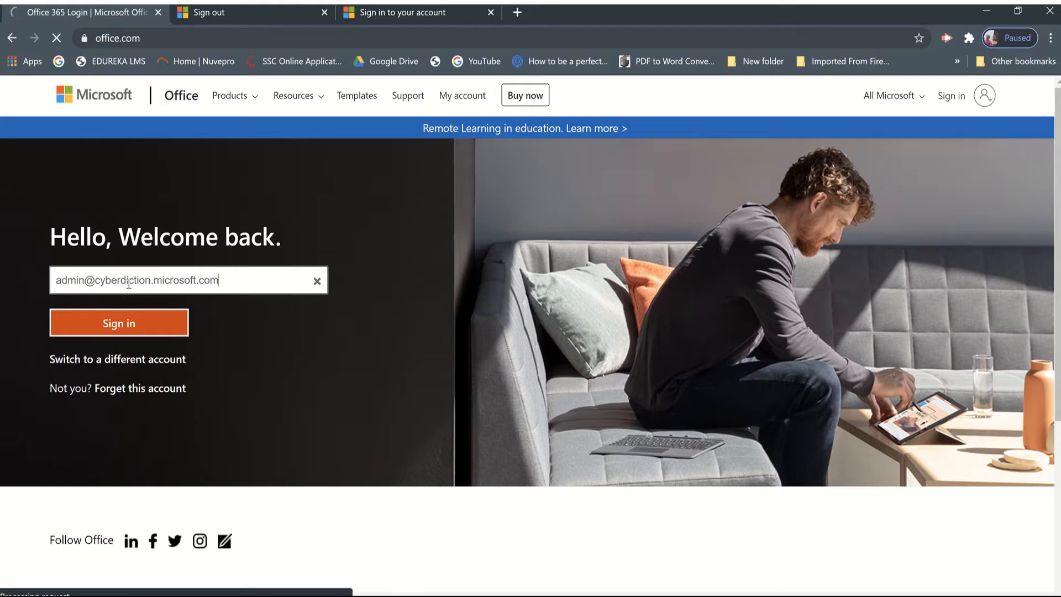
left_click(144, 326)
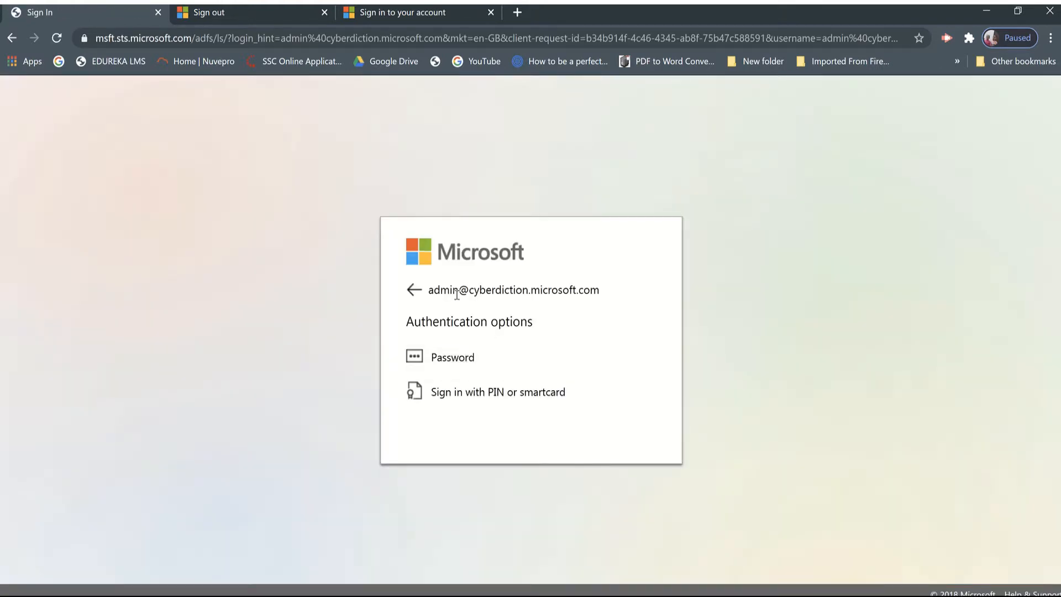
left_click(450, 360)
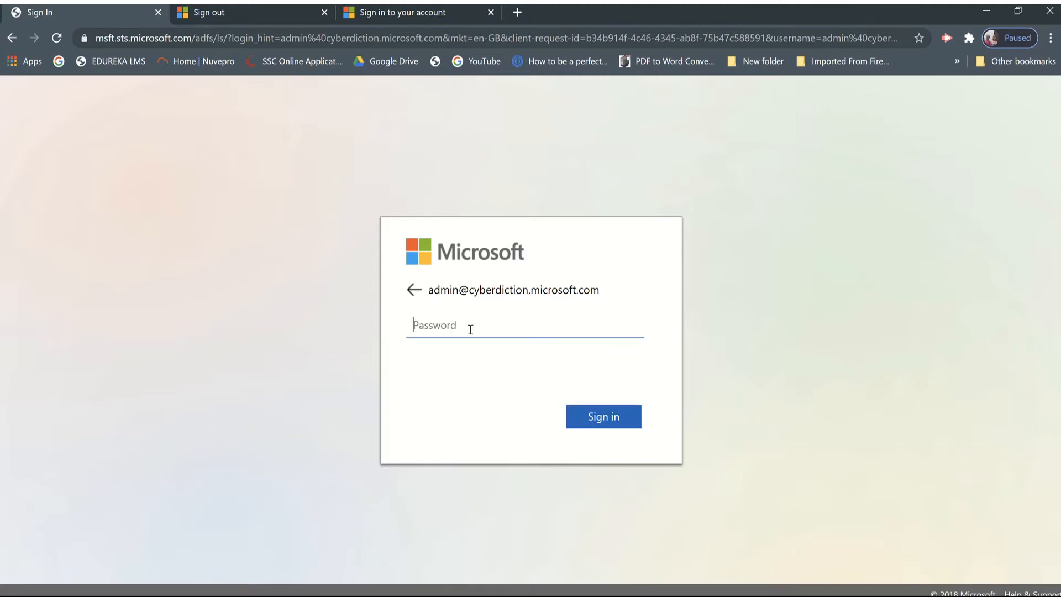
Return to the account entry, insert "on" before "microsoft" in the sign-in e-mail address and submit it.
left_click(413, 291)
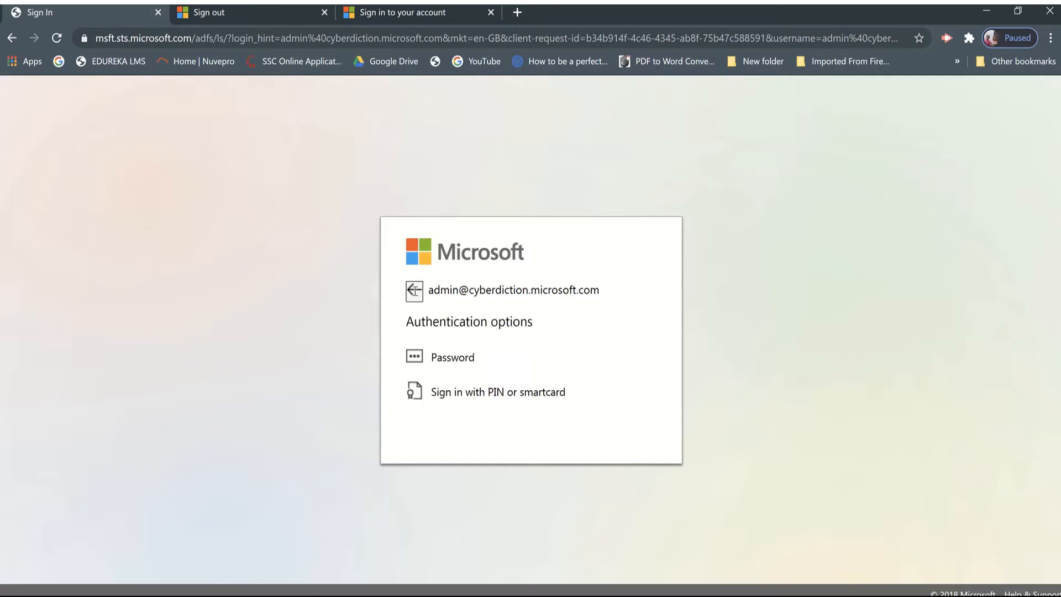
left_click(414, 291)
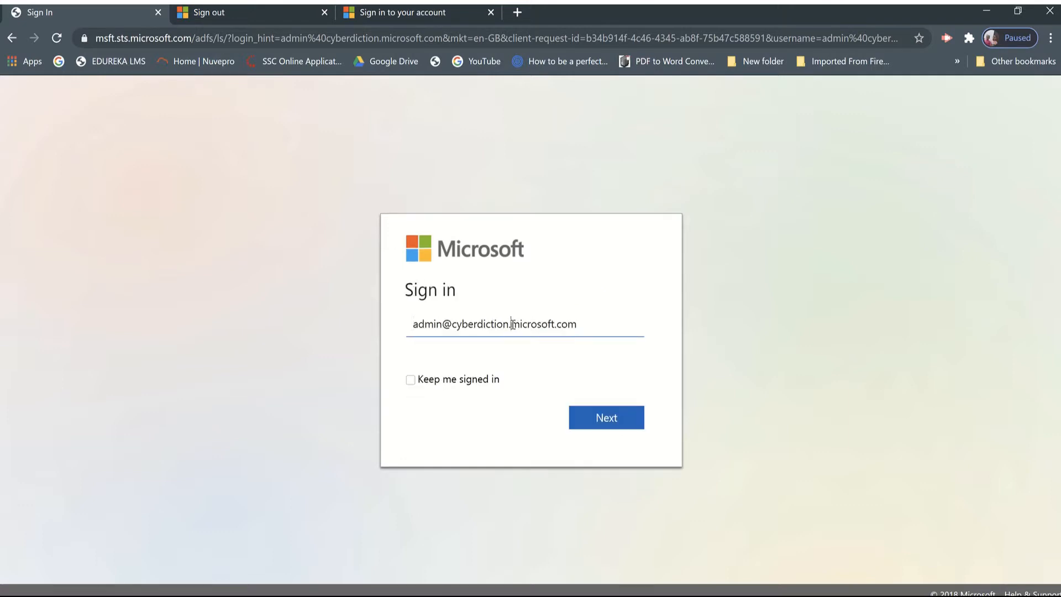
type("on")
left_click(604, 418)
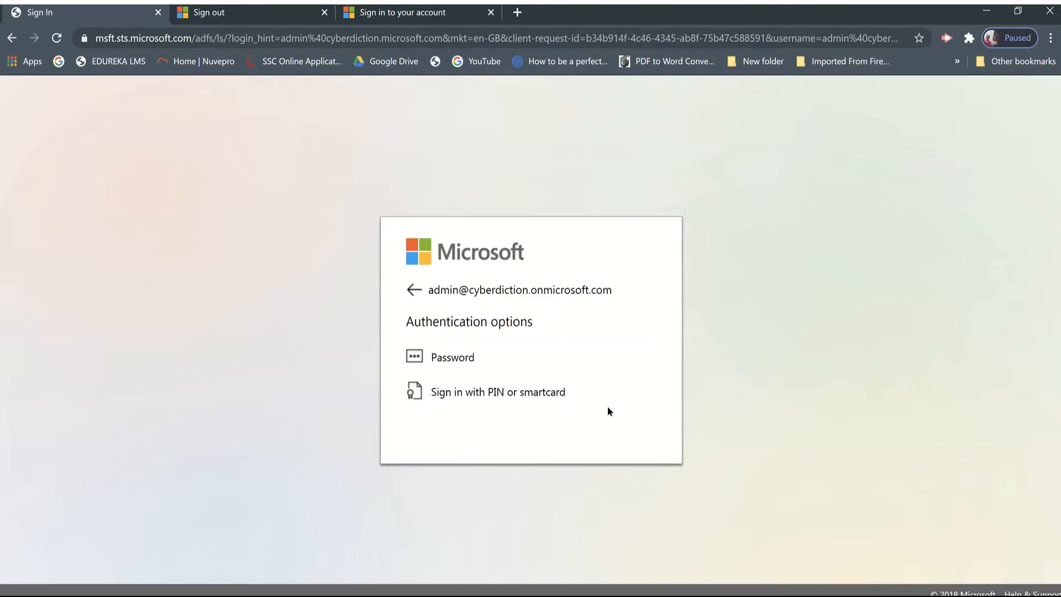
Try to sign in with the account password, decline saving it in the browser, and return to the account entry.
left_click(457, 362)
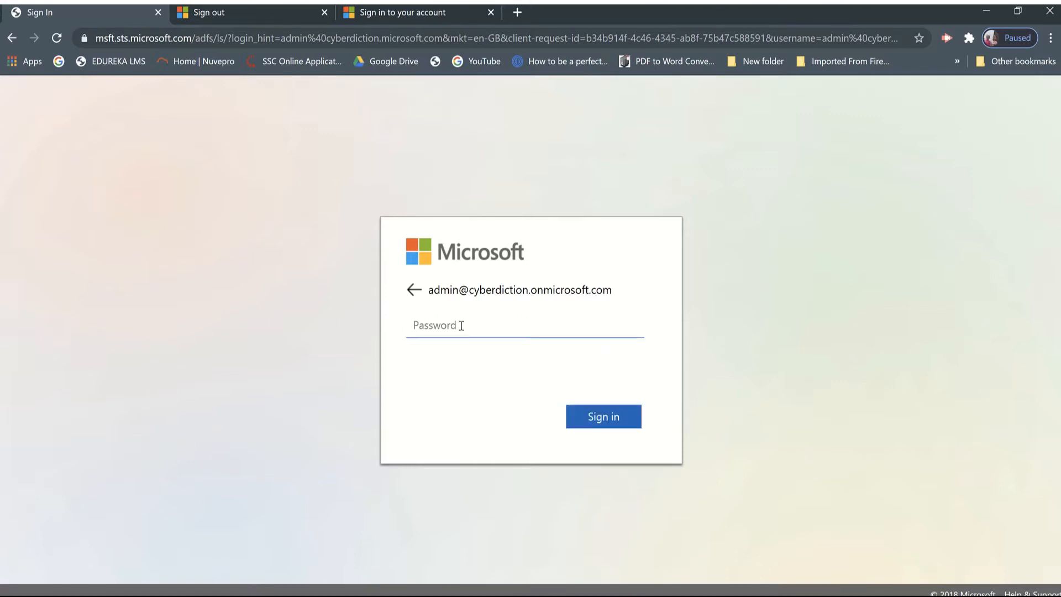
type("••••••••••")
key("Return")
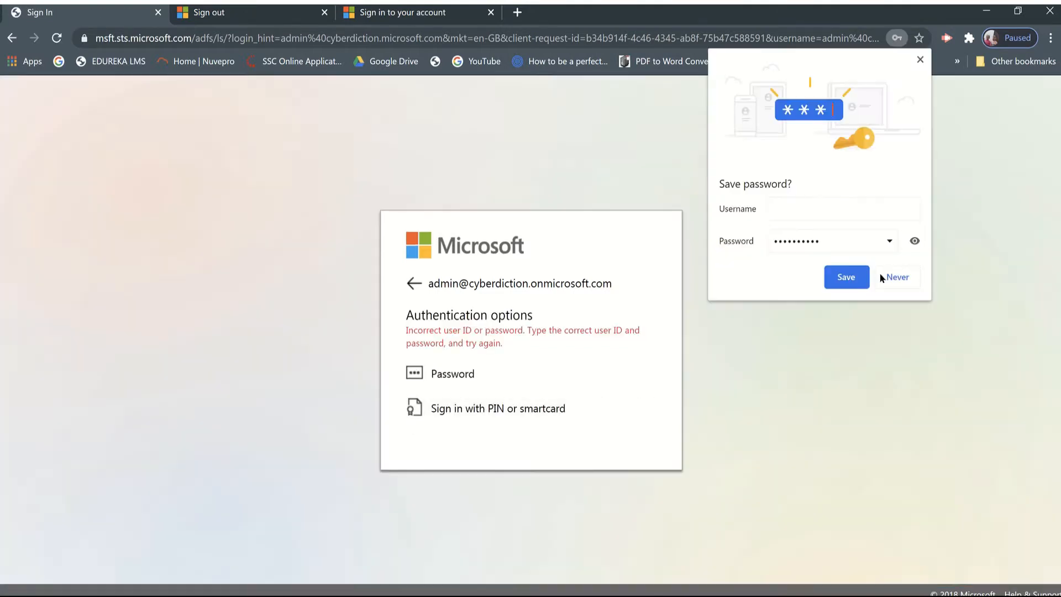
left_click(895, 276)
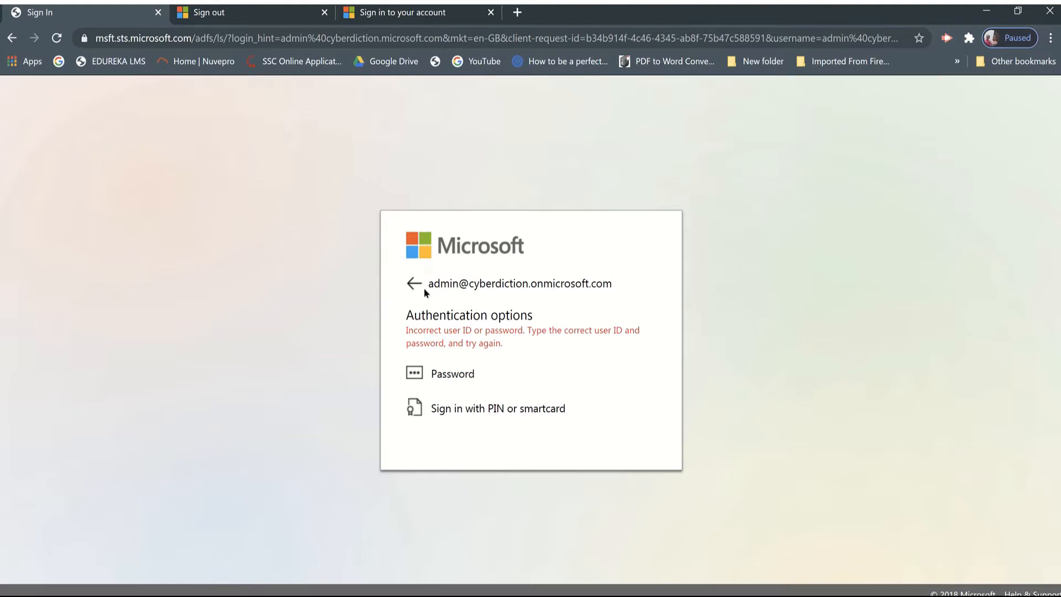
left_click(411, 283)
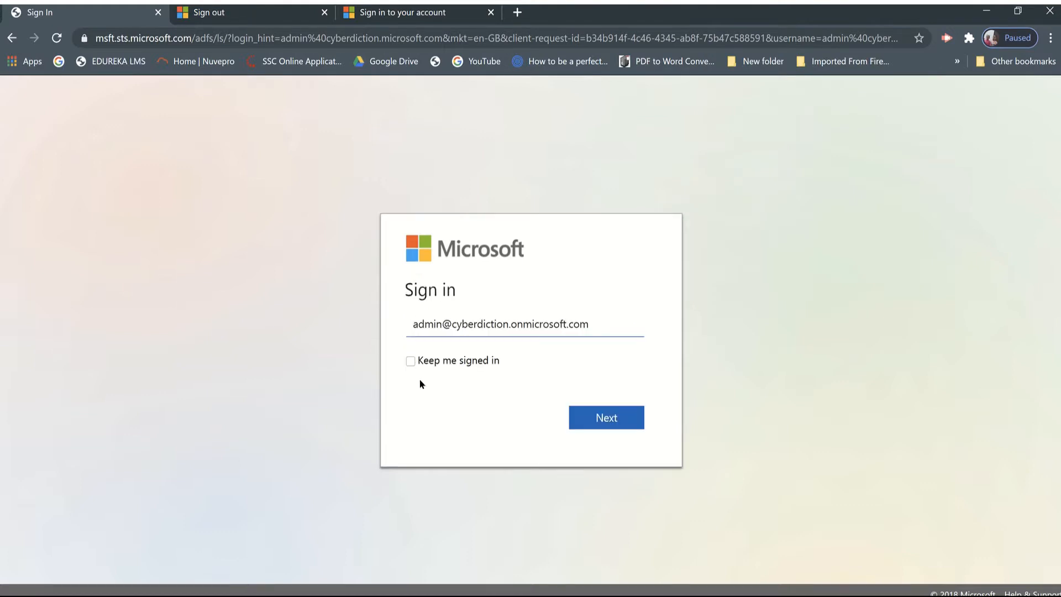
Leave the sign-in form and load office.com again.
left_click(240, 40)
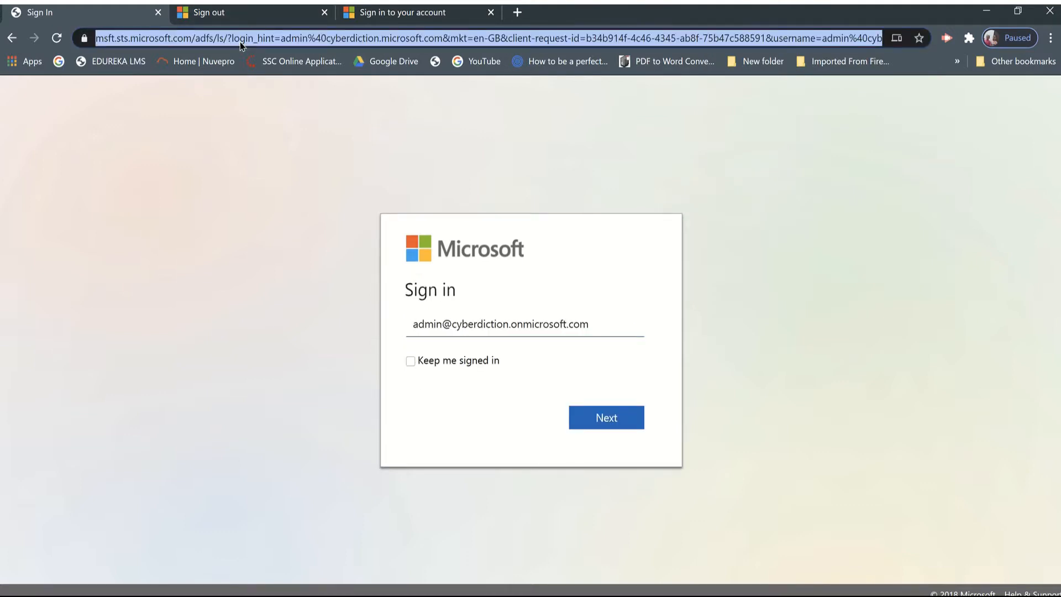
type("offic")
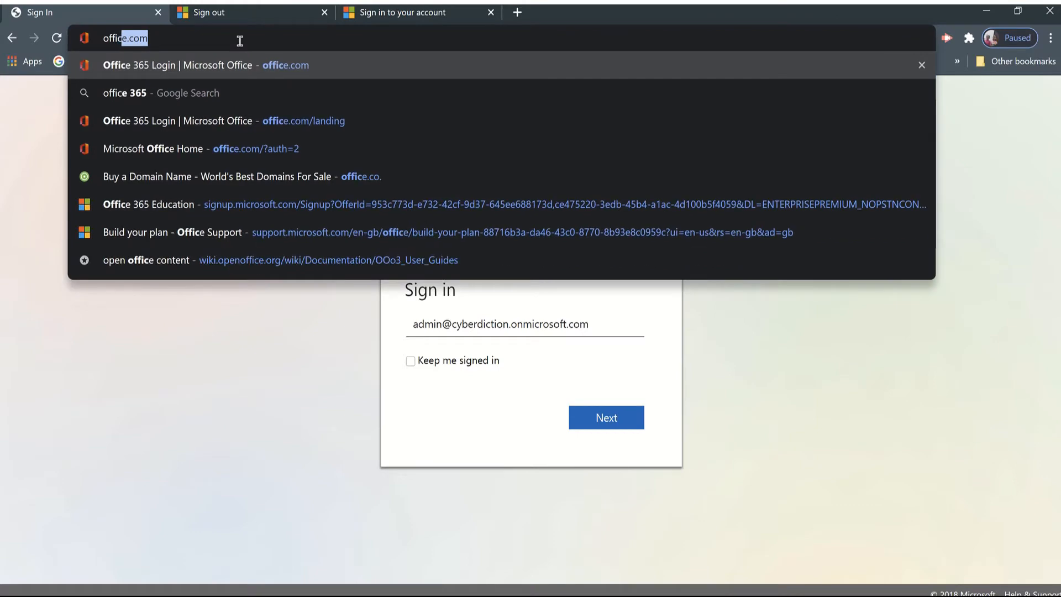
type("e.com")
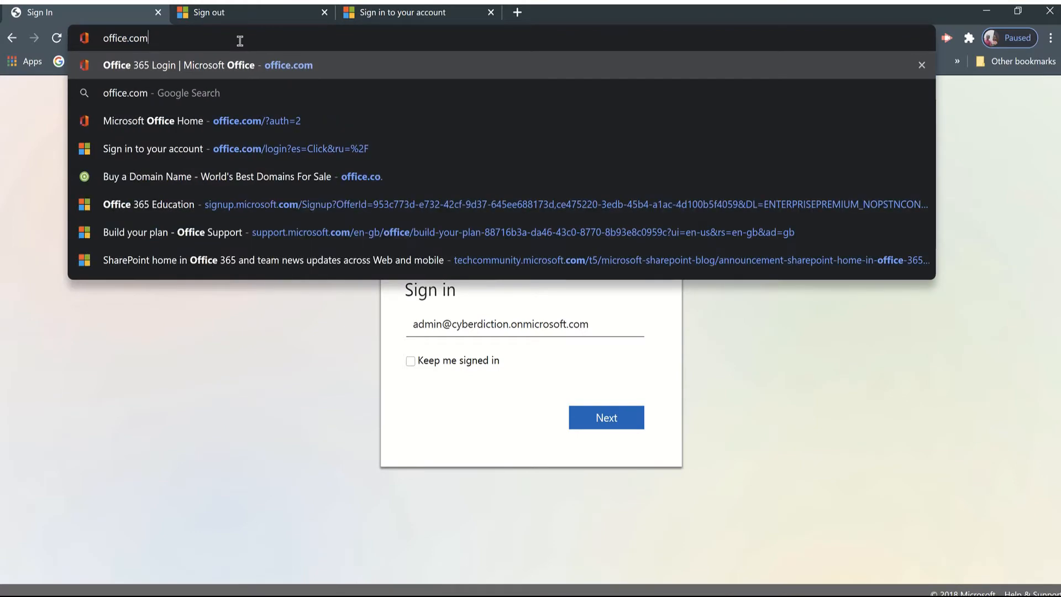
key("Return")
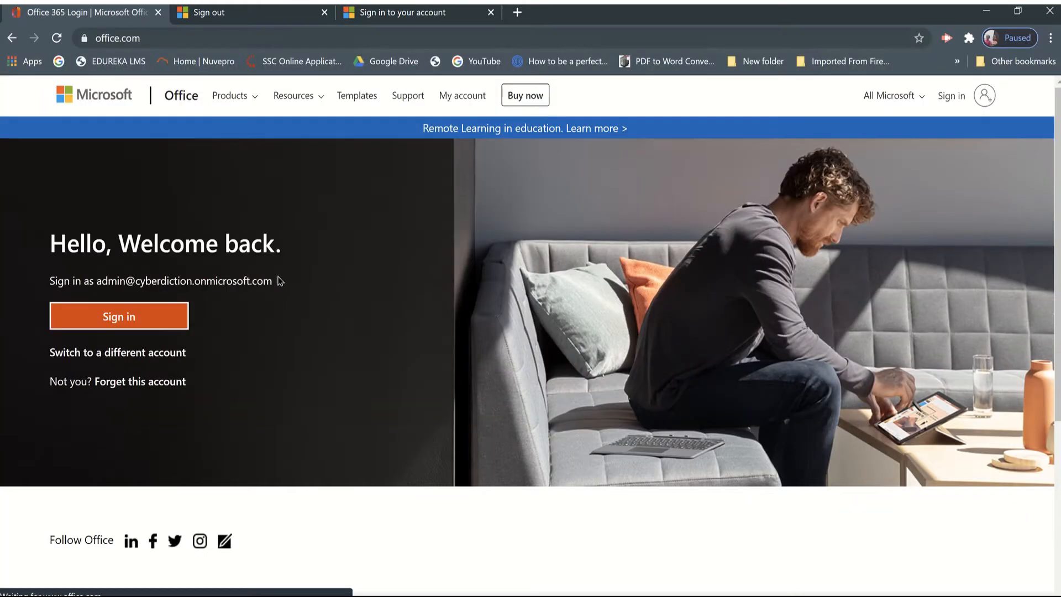
Sign in as the remembered admin account by entering the account password, and choose to stay signed in.
left_click(148, 323)
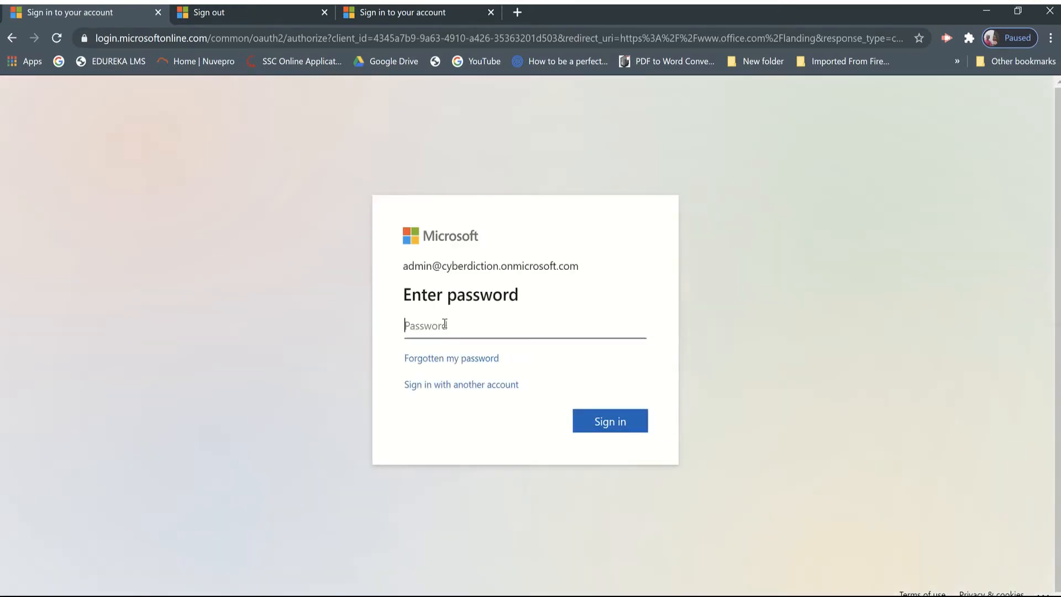
left_click(445, 325)
type("••••••••••")
key("Return")
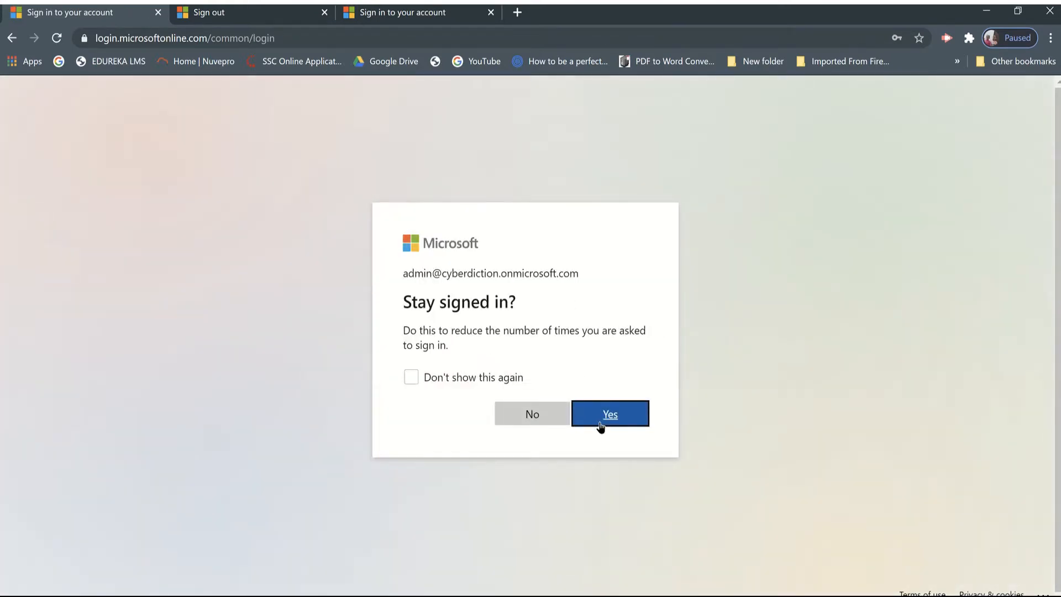
left_click(600, 423)
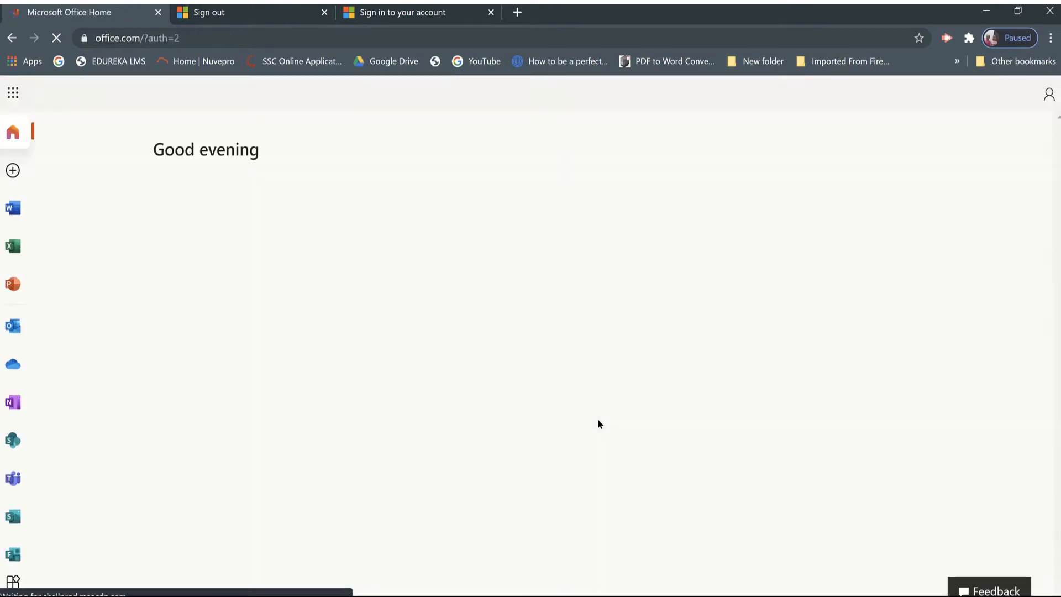
Look through the full list of Office 365 apps and open Outlook.
left_click(13, 582)
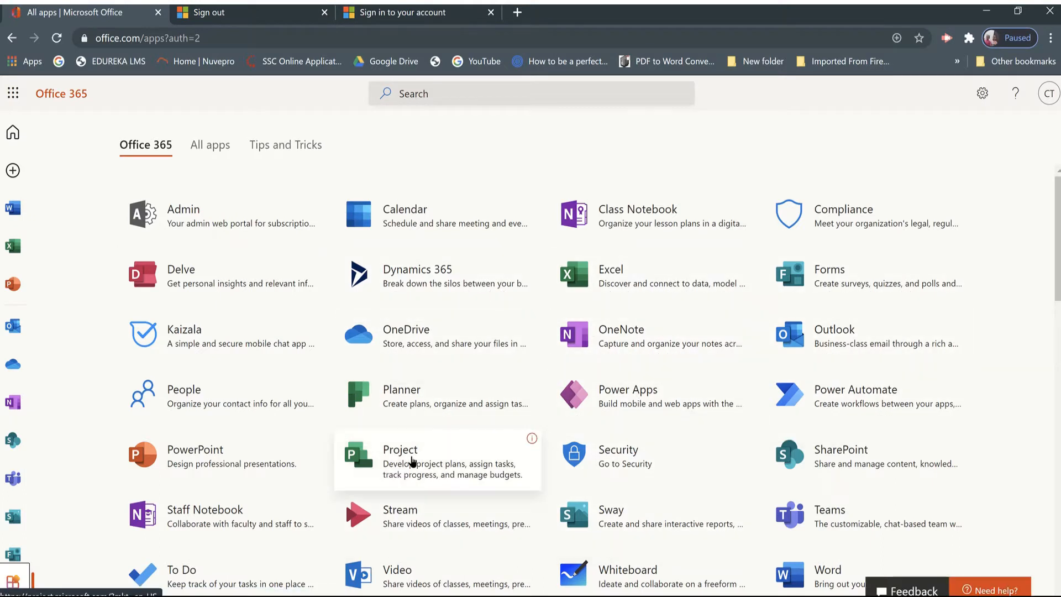
scroll(276, 475, "down", 2)
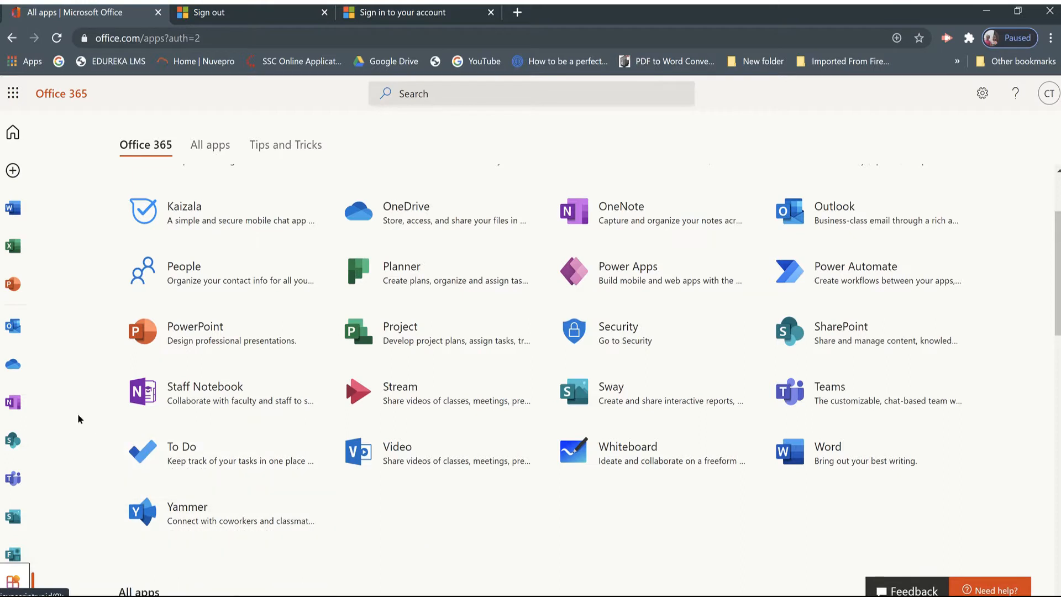
left_click(15, 330)
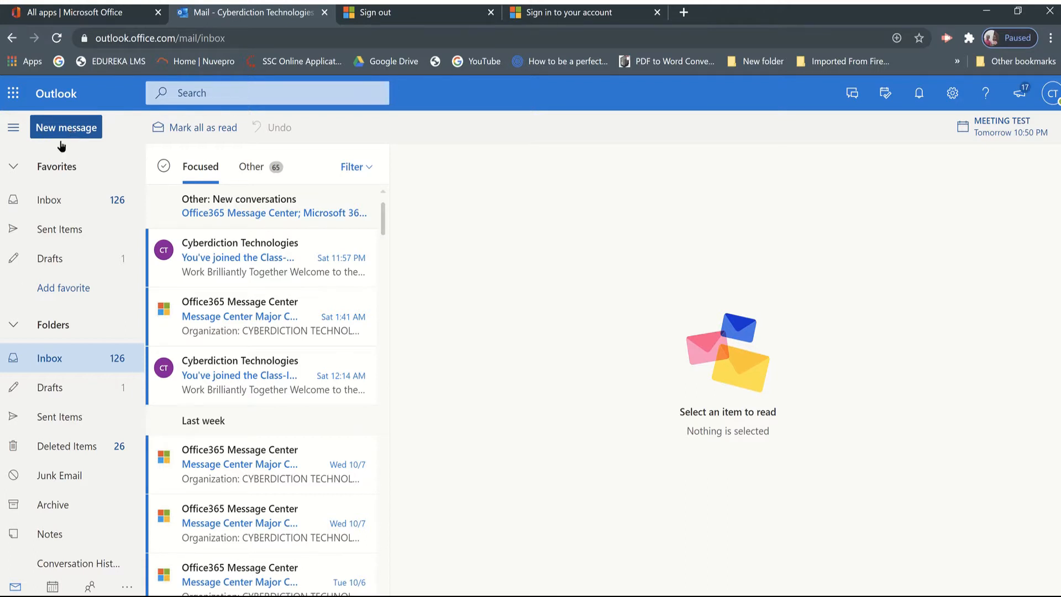
Start a new group in the mailbox's Groups section and name it Class-XII.
scroll(51, 439, "down", 2)
scroll(55, 442, "down", 3)
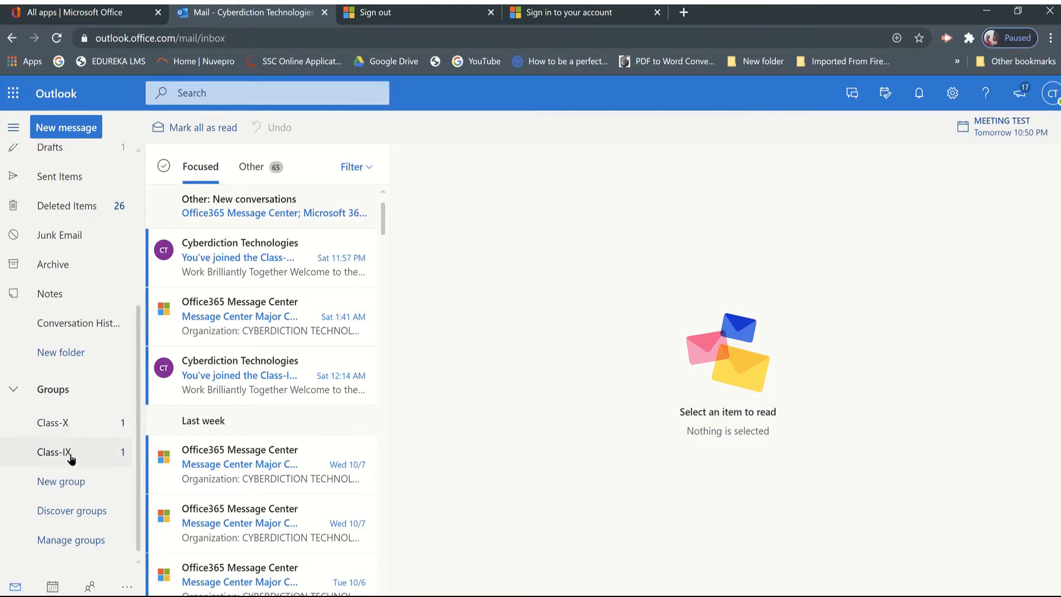
left_click(71, 486)
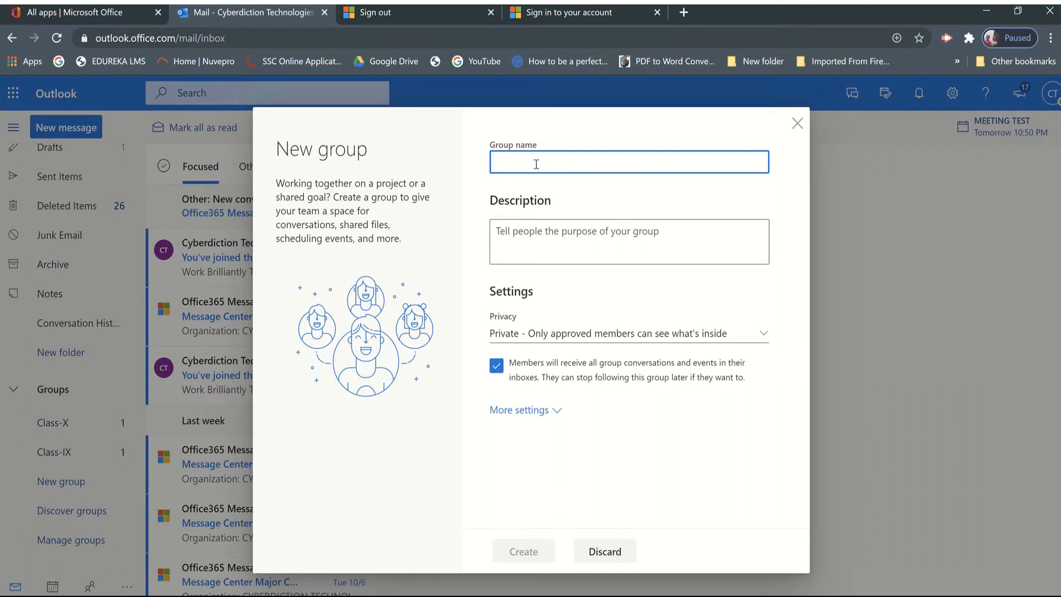
type("Cla")
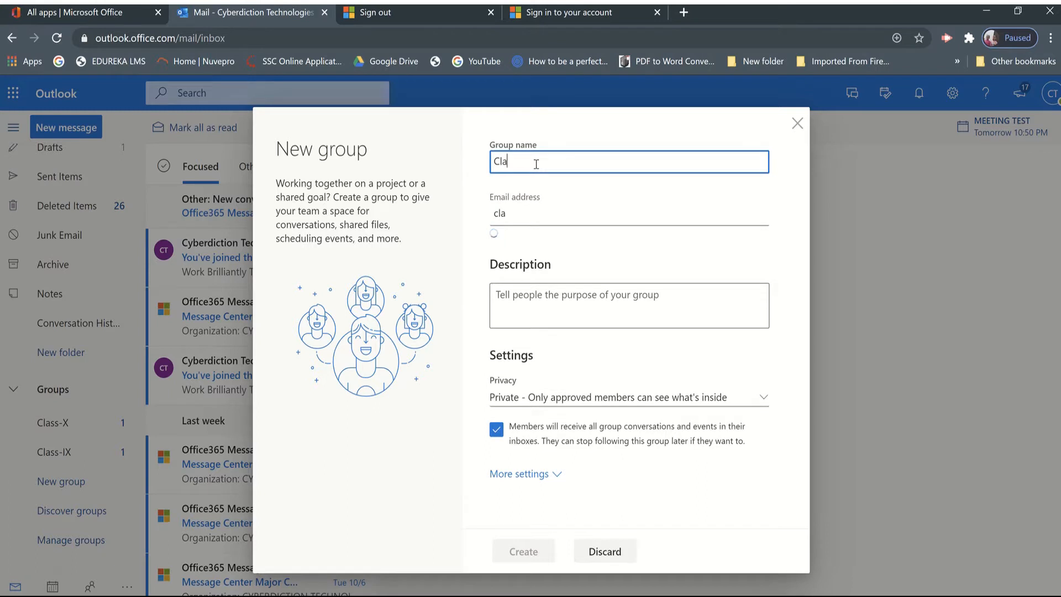
type("ss-")
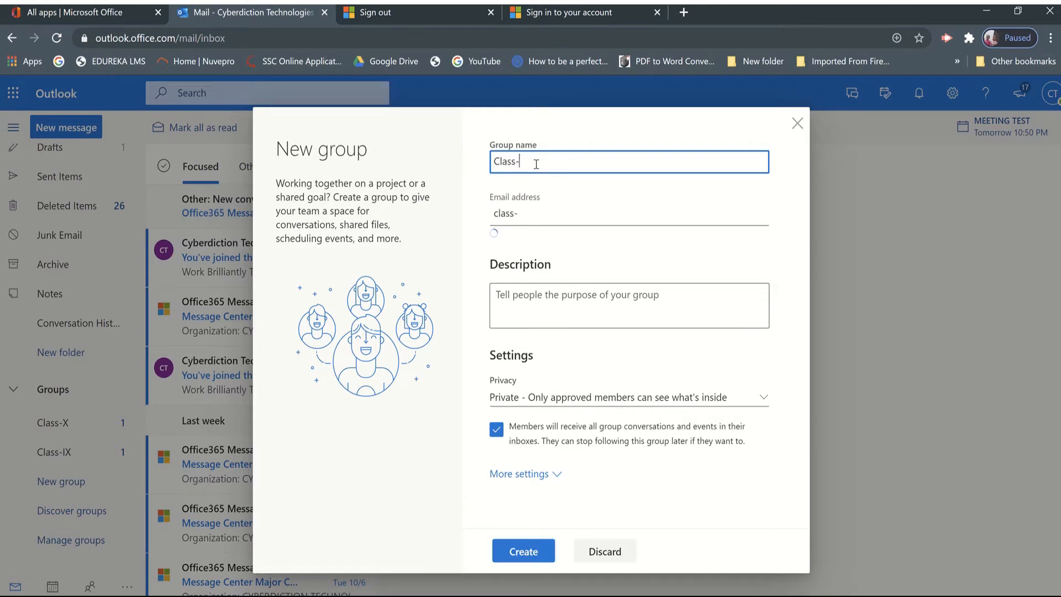
type("XII")
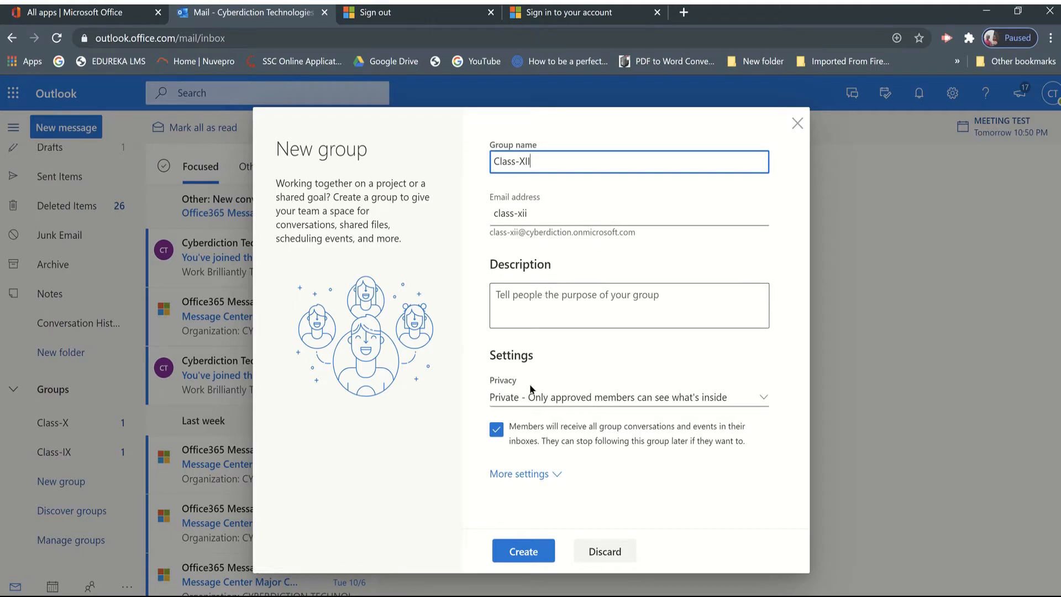
Keep the group's privacy as Private, expand the additional settings, and create the group.
left_click(520, 399)
left_click(521, 399)
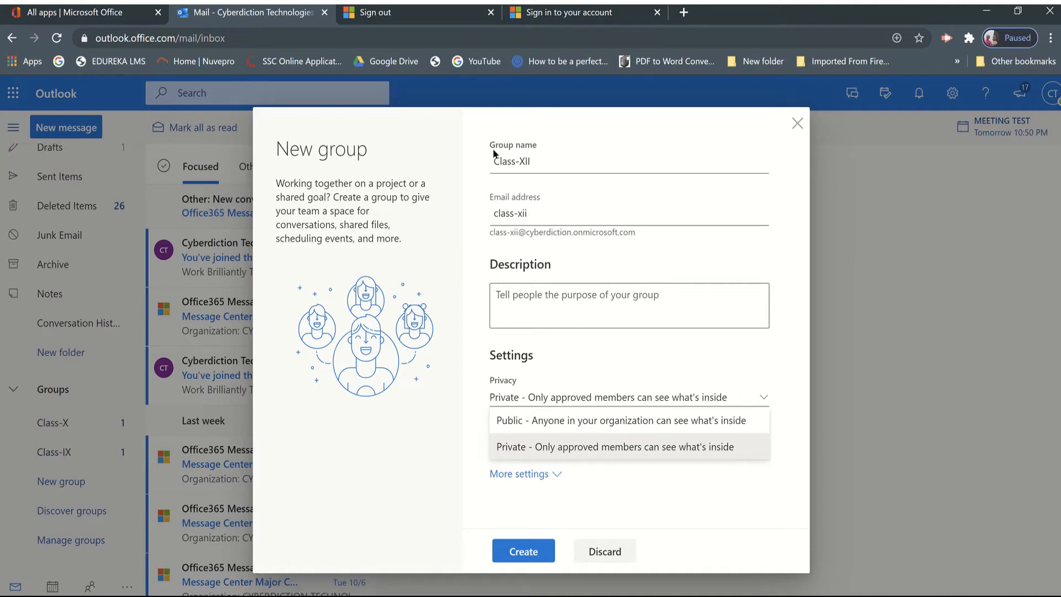
left_click(512, 448)
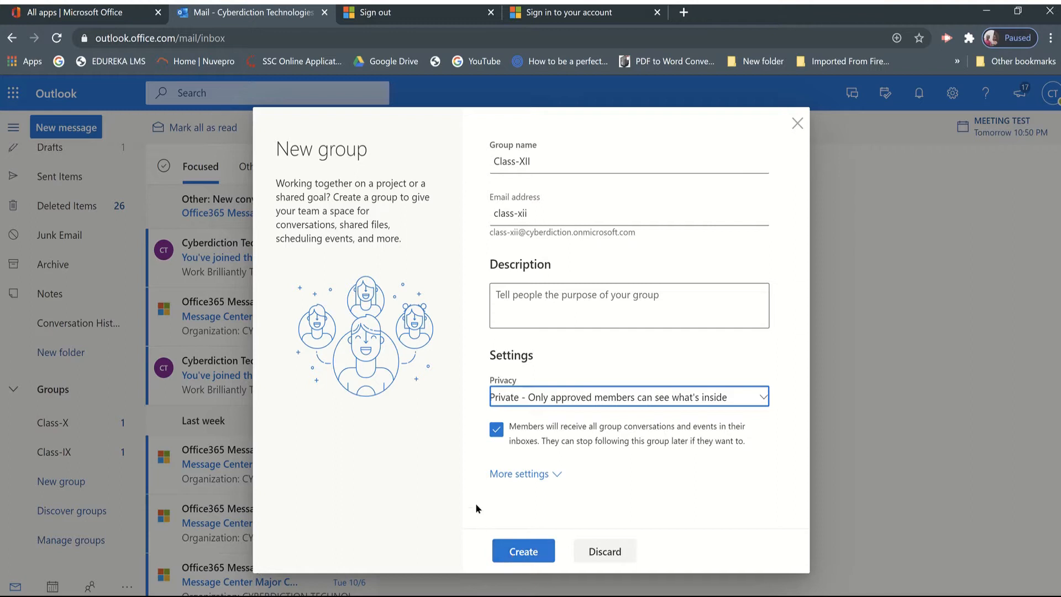
left_click(543, 476)
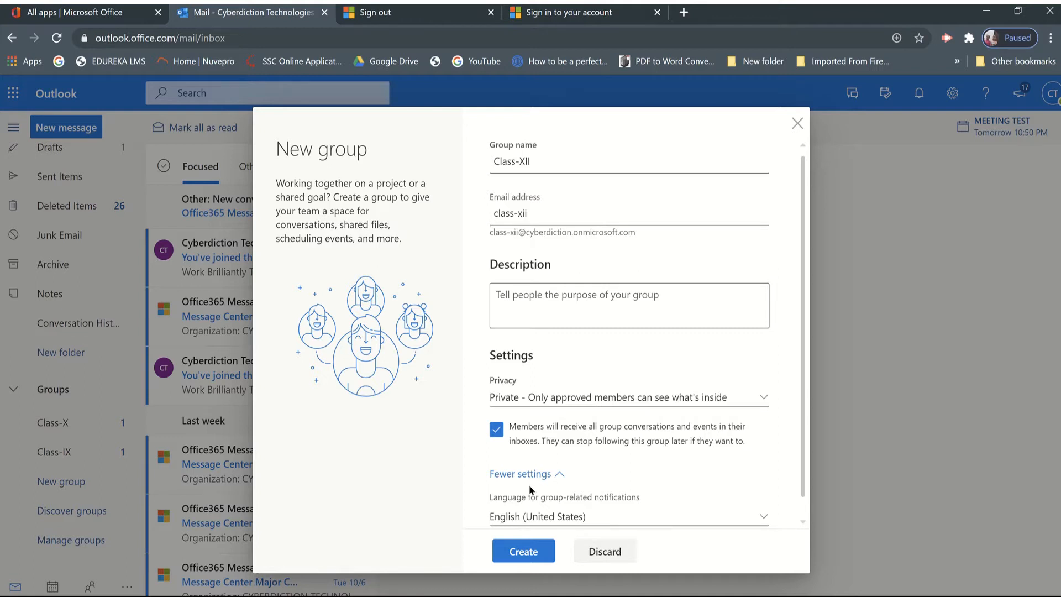
left_click(517, 560)
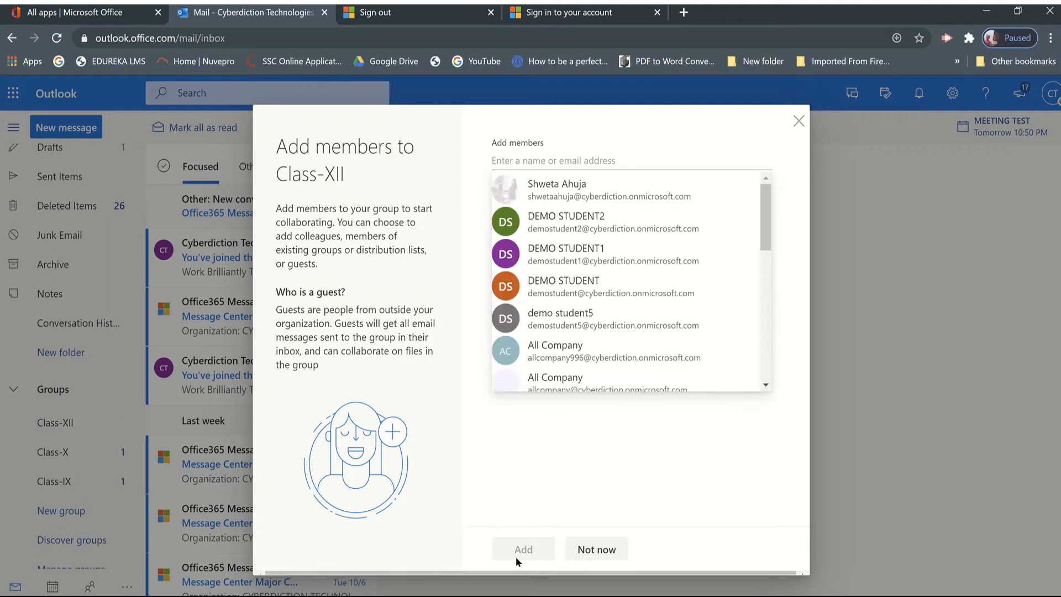
Add DEMO STUDENT1 and DEMO STUDENT as members of the Class-XII group.
left_click(576, 259)
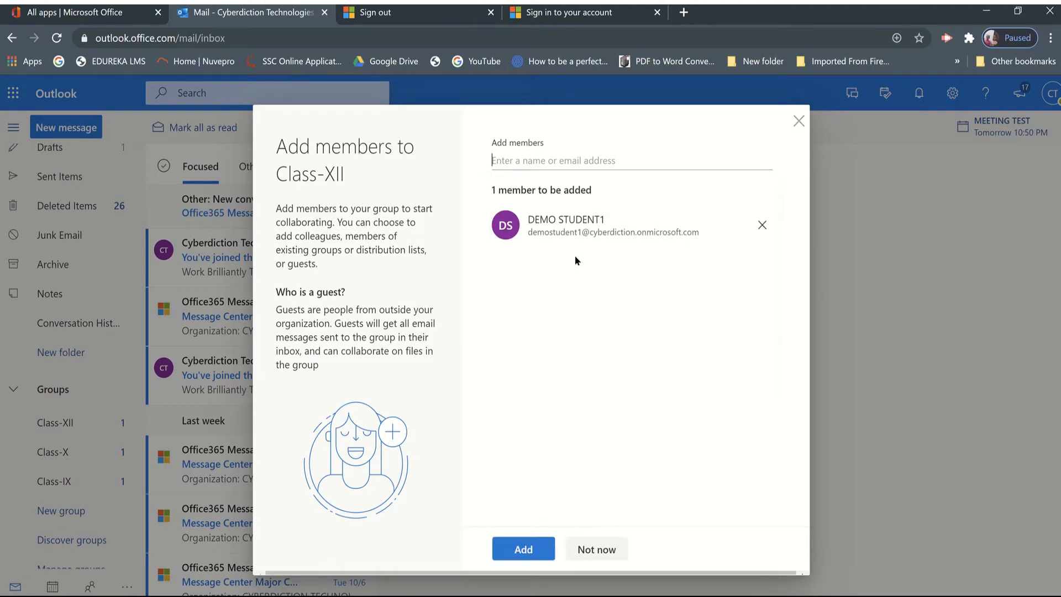
left_click(536, 157)
type("demo")
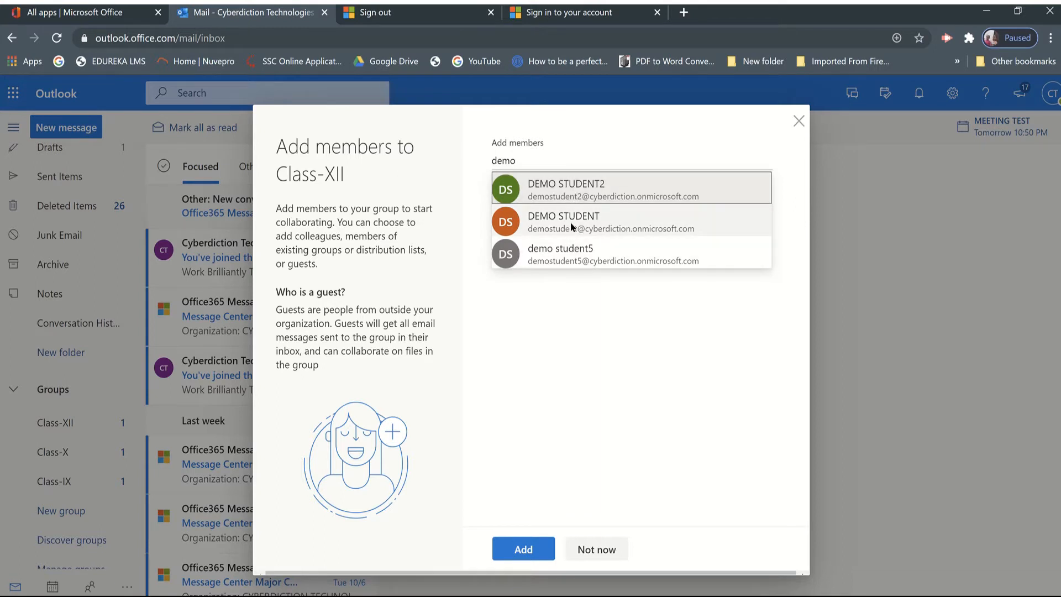
left_click(572, 227)
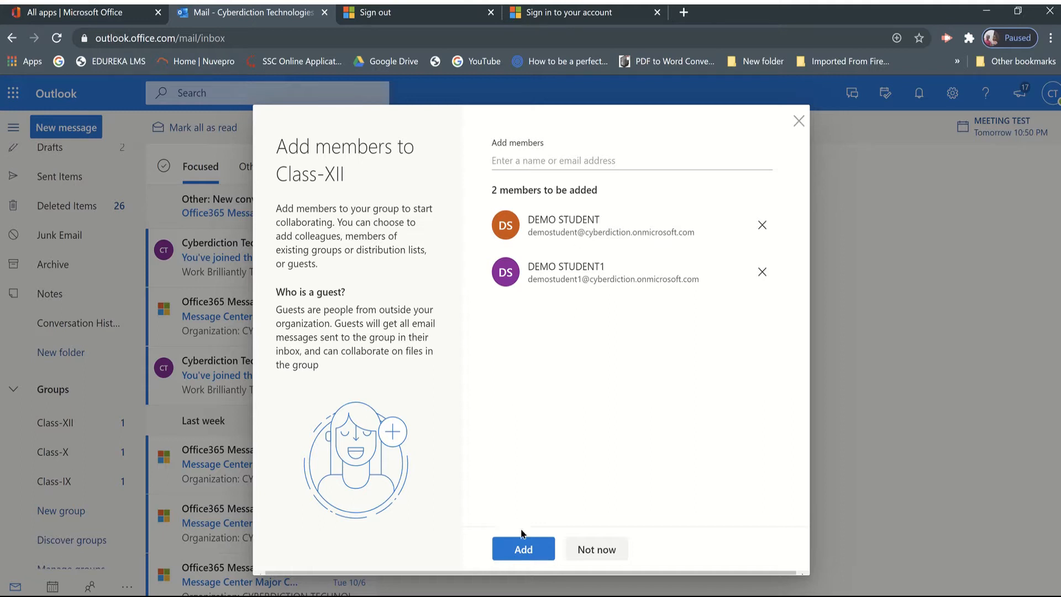
left_click(523, 548)
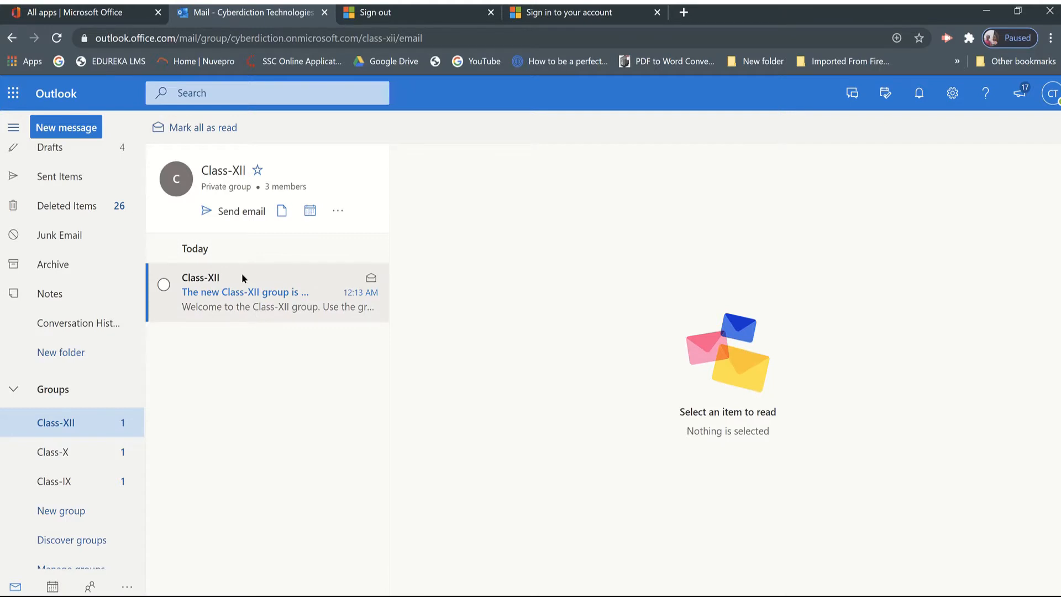
Start a conversation from the Class-XII welcome message and copy the group's email address from its details card.
left_click(224, 301)
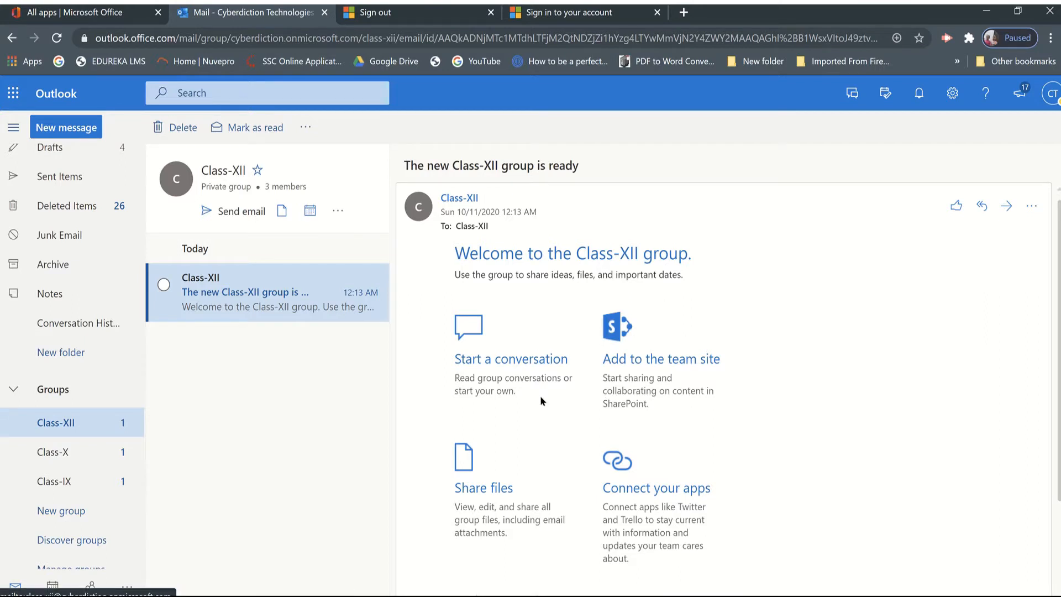
left_click(478, 359)
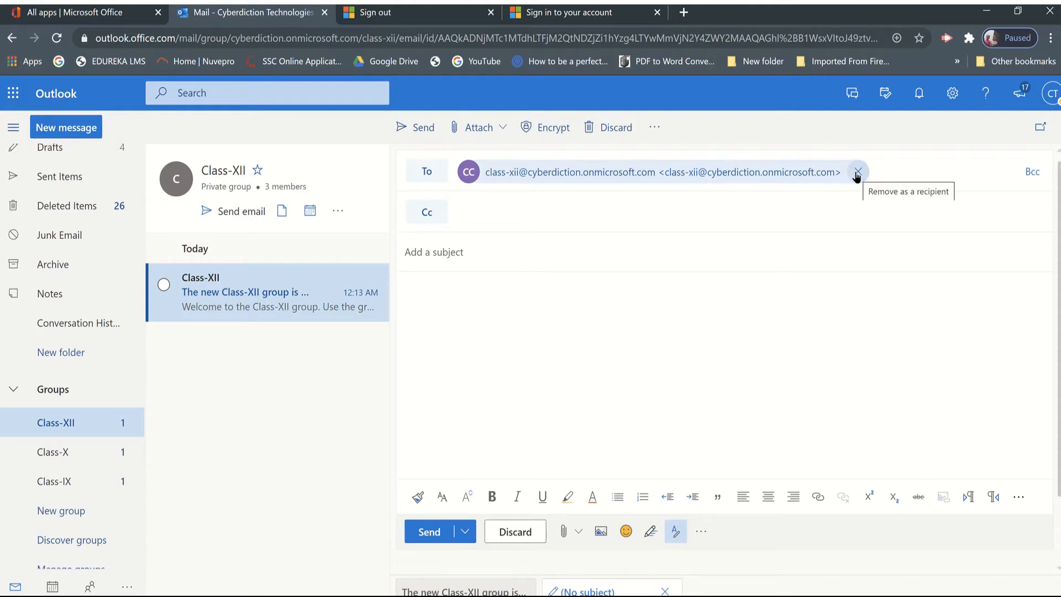
left_click(760, 176)
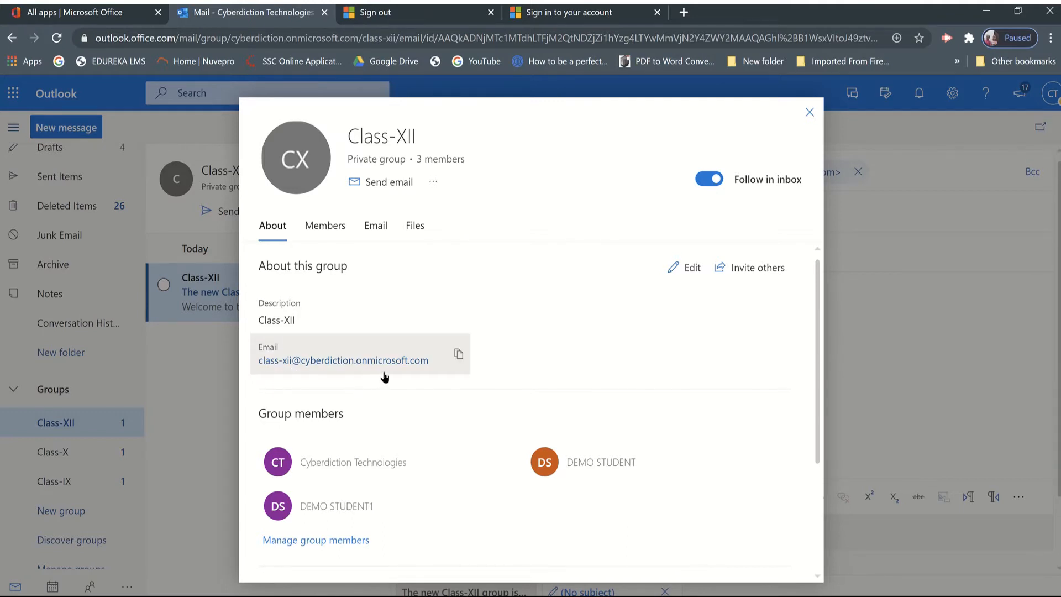
left_click(458, 357)
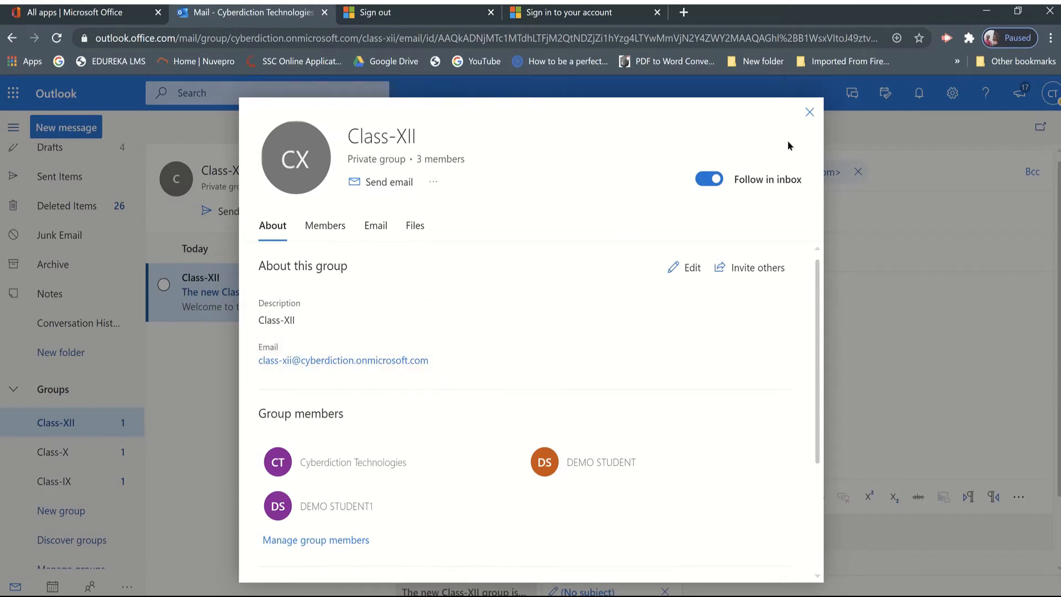
left_click(808, 115)
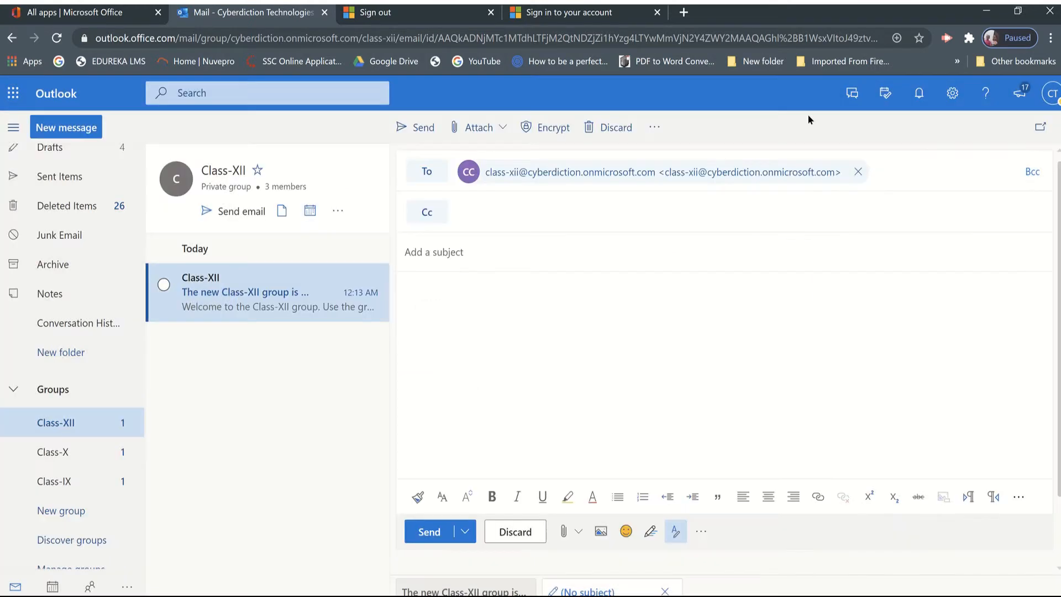
Replace the recipient with the copied group address and send the message with the subject WELCOME.
left_click(858, 173)
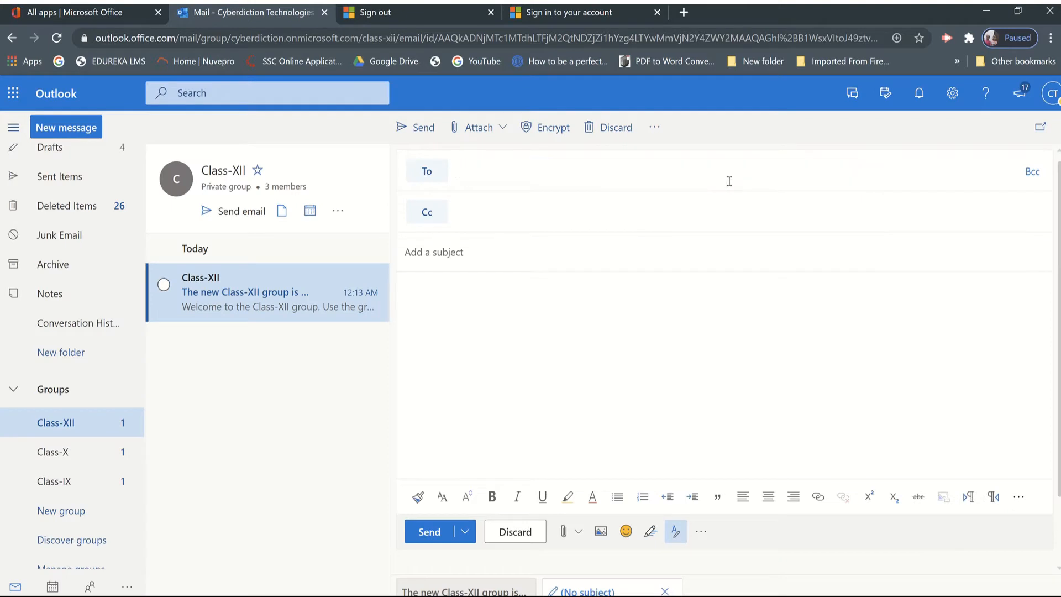
key("ctrl+v")
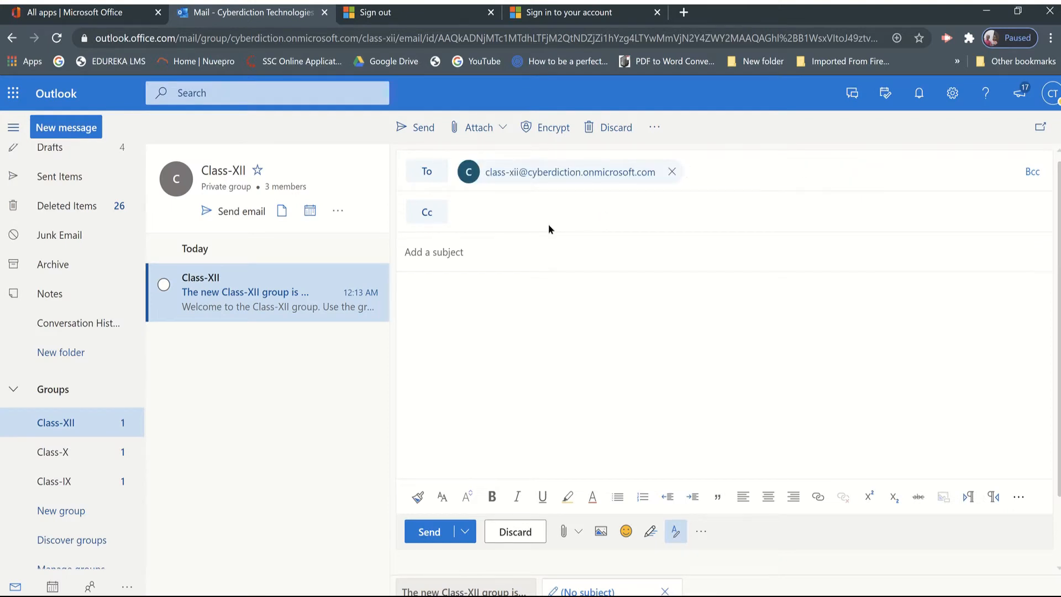
left_click(451, 257)
type("WELCOME")
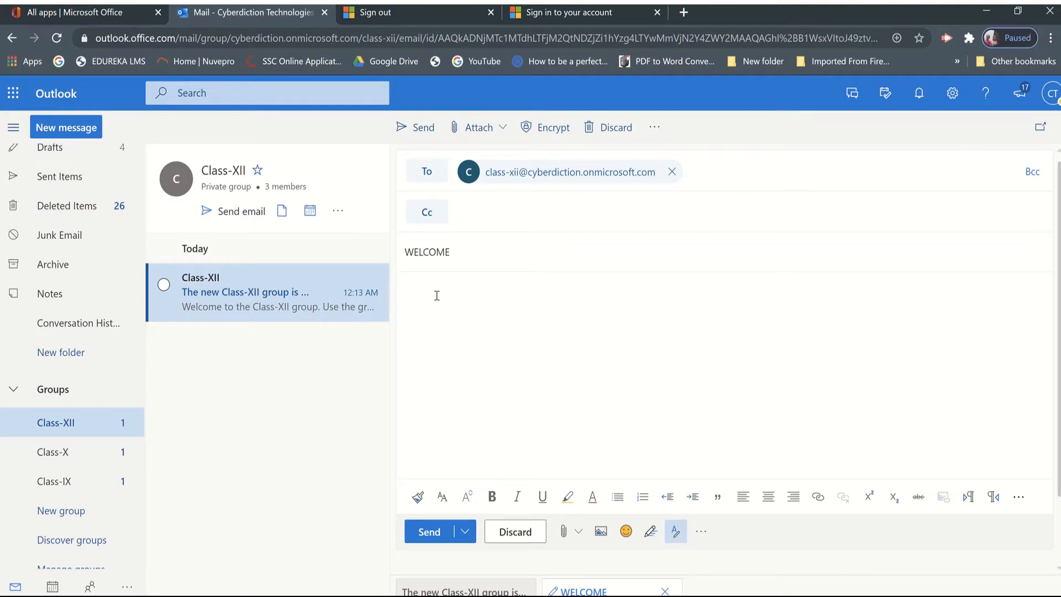
left_click(436, 296)
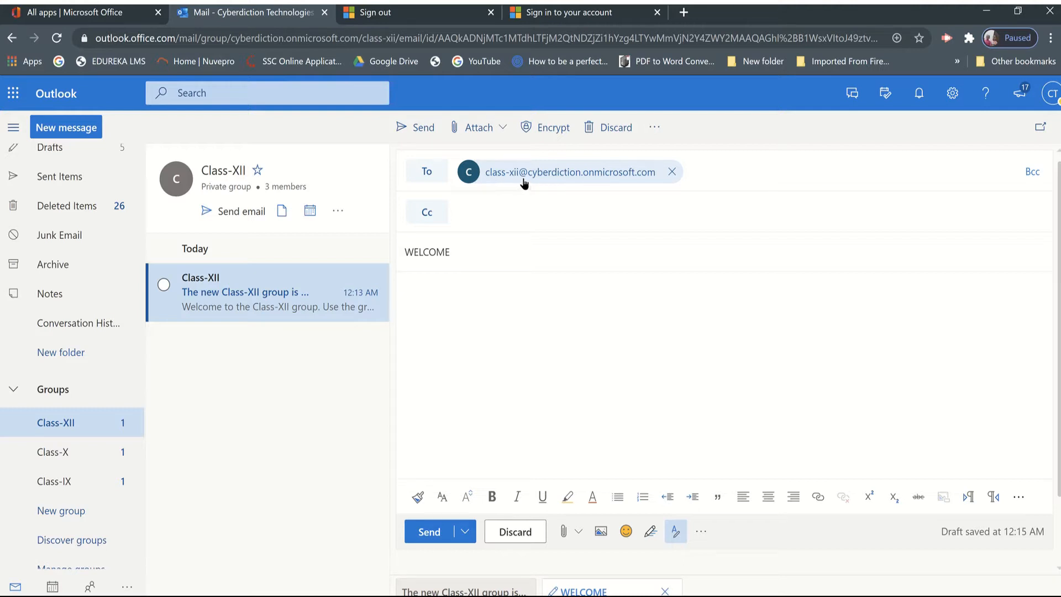
left_click(425, 533)
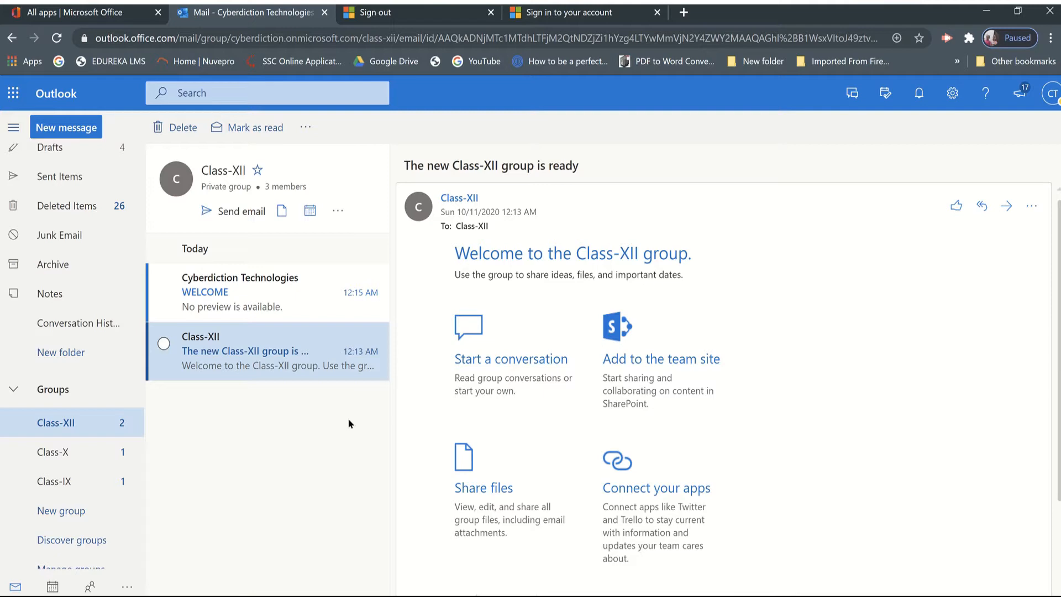
Open the Microsoft Teams web app from the Office 365 apps page, dismissing desktop notifications, and show the list of teams.
left_click(93, 19)
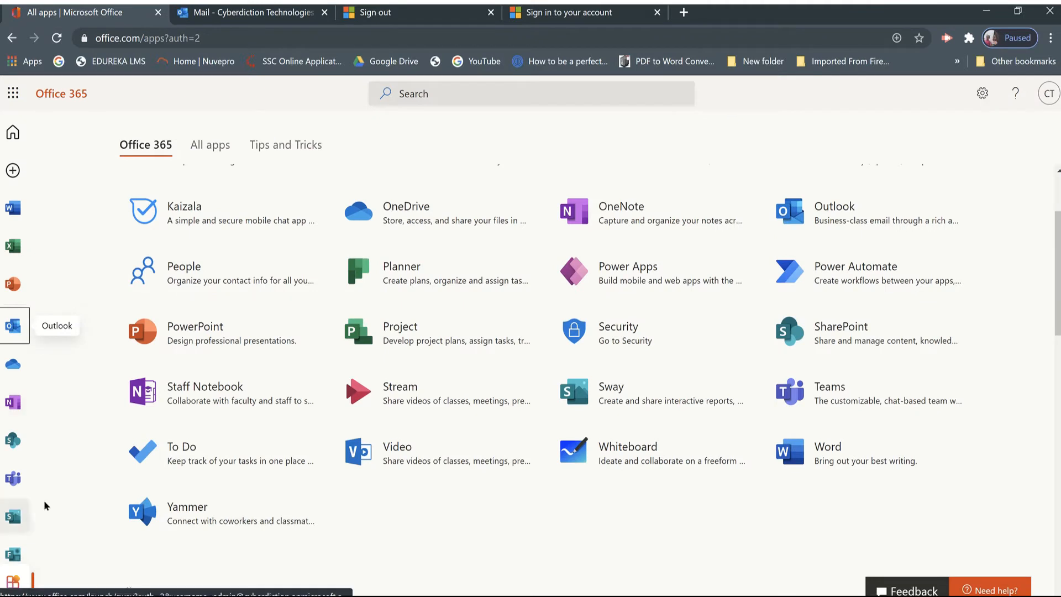
left_click(16, 482)
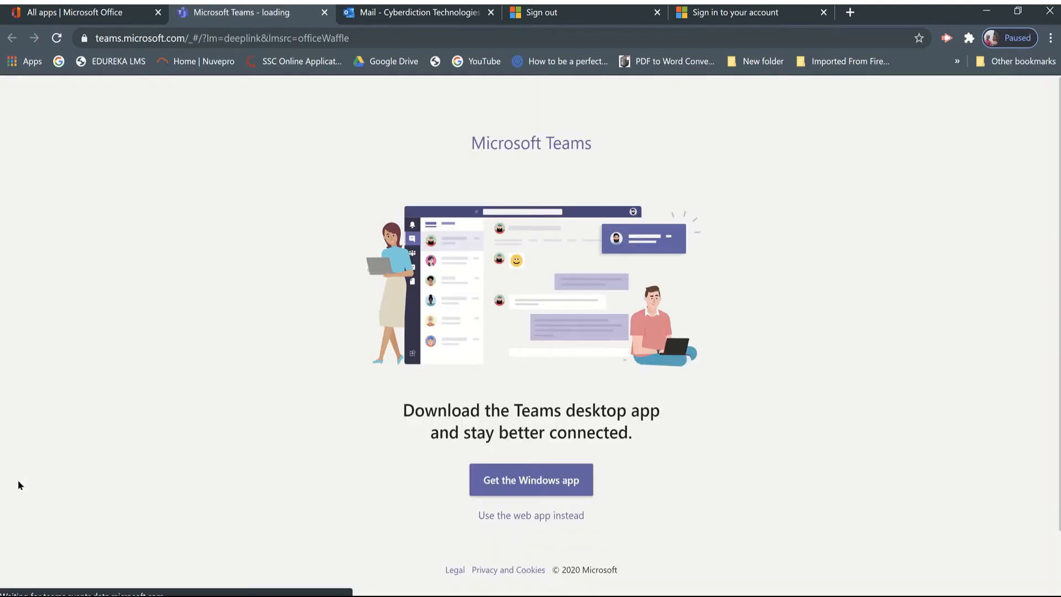
left_click(509, 516)
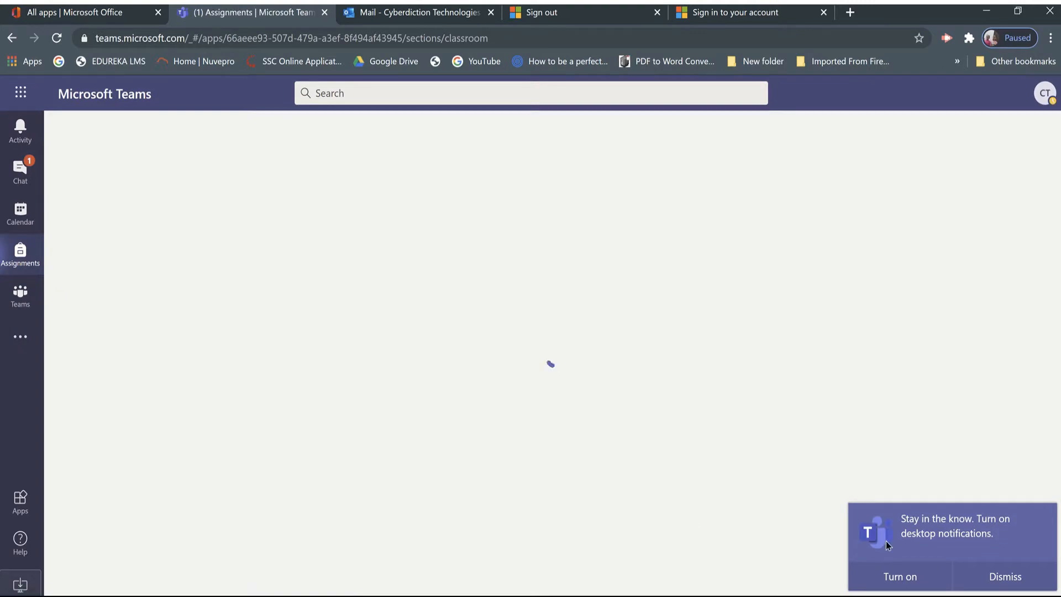
left_click(993, 577)
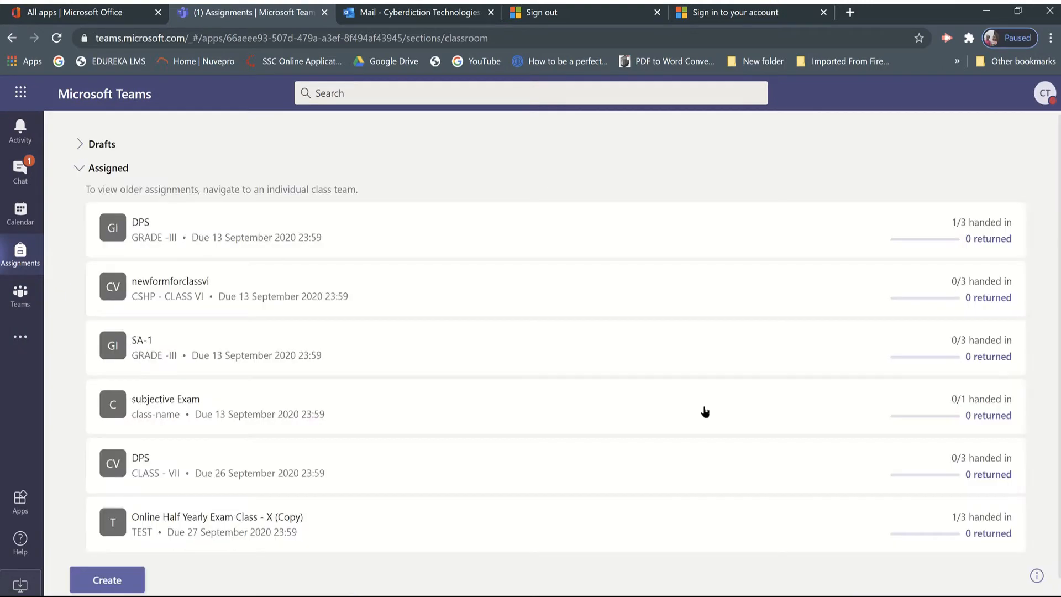
left_click(22, 304)
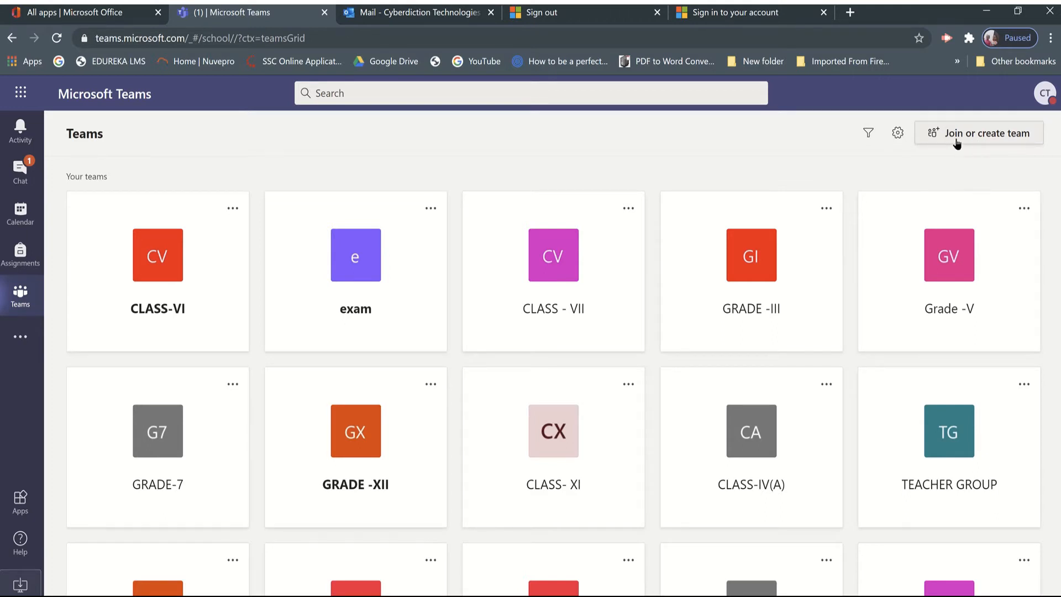
Create a new team of type Class named CLASS_XII and continue to adding people.
left_click(988, 138)
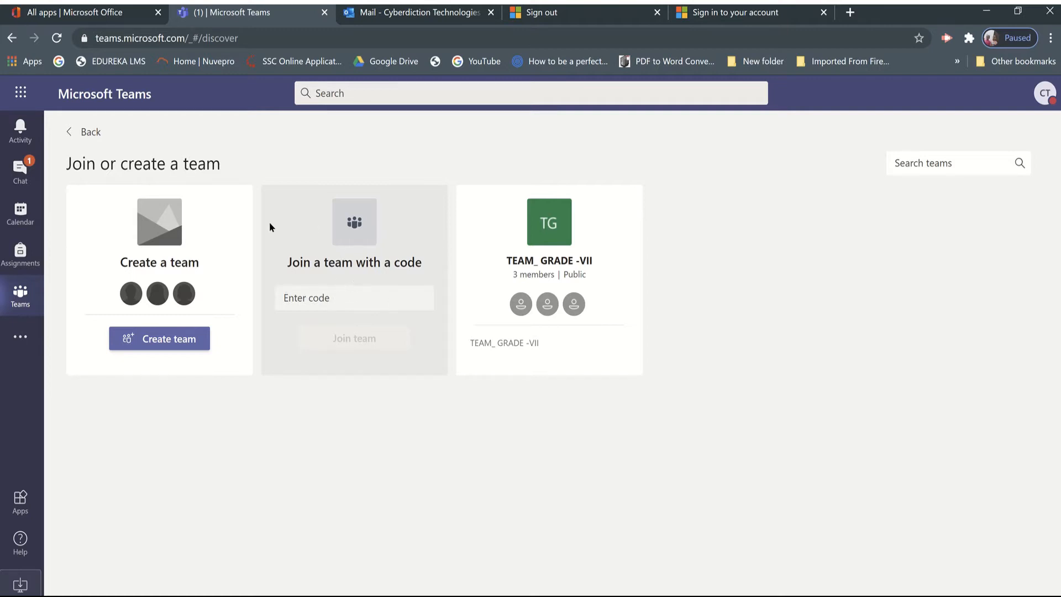
left_click(163, 342)
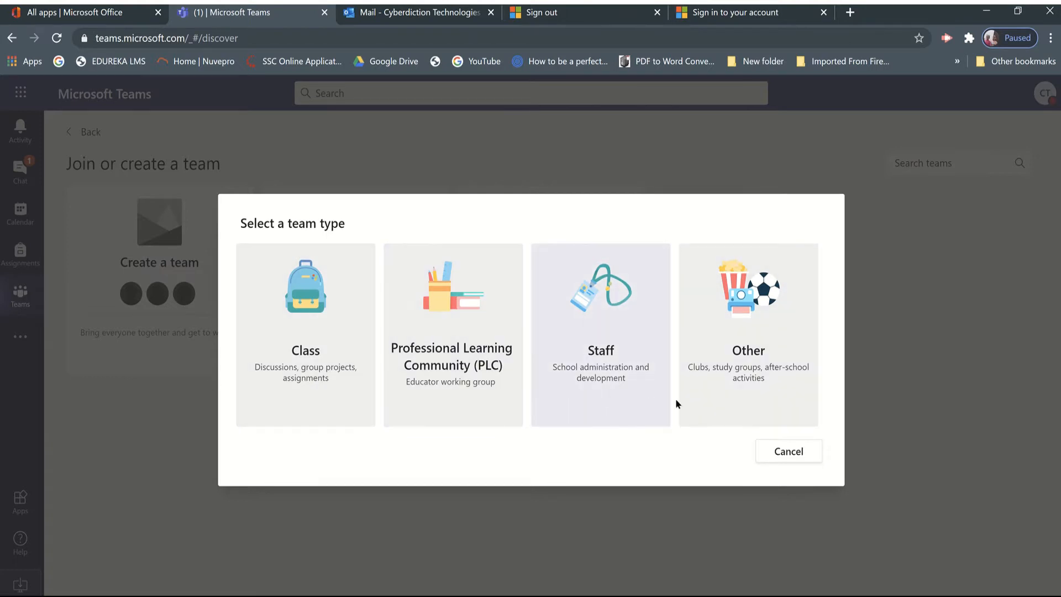
left_click(302, 395)
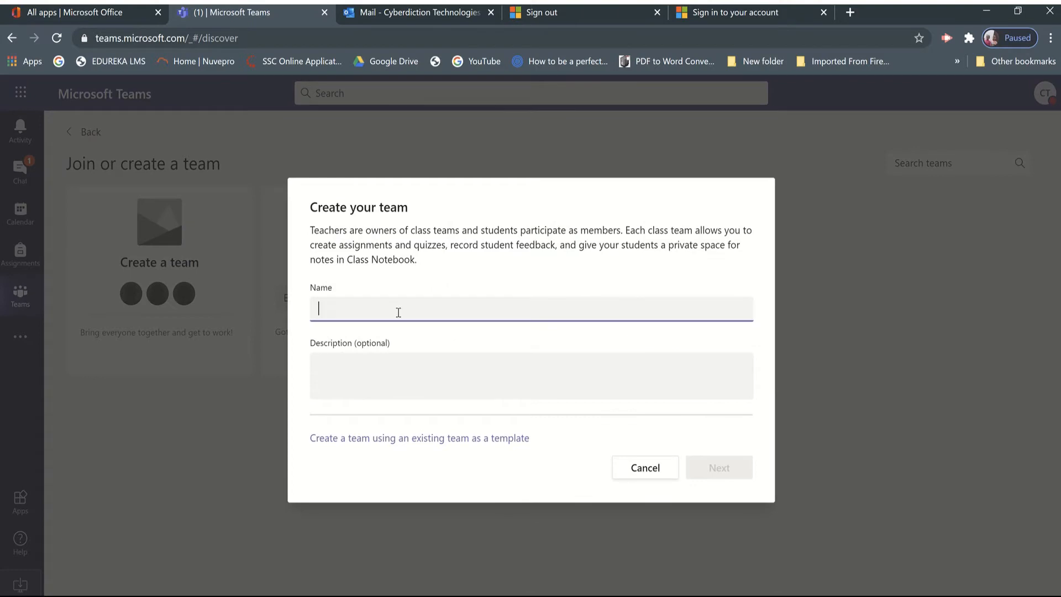
type("CLASS_XII")
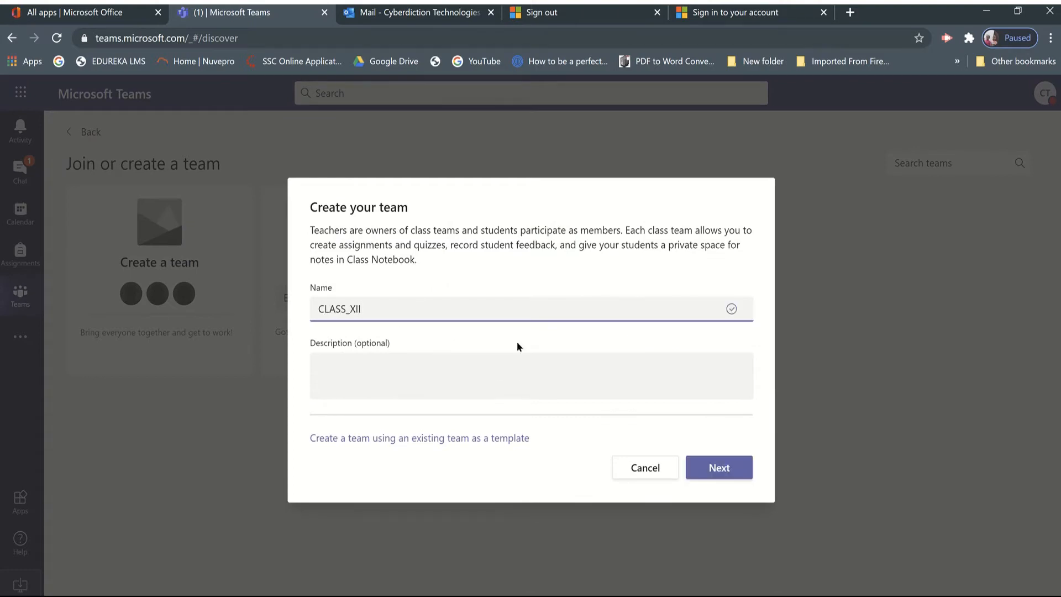
left_click(727, 468)
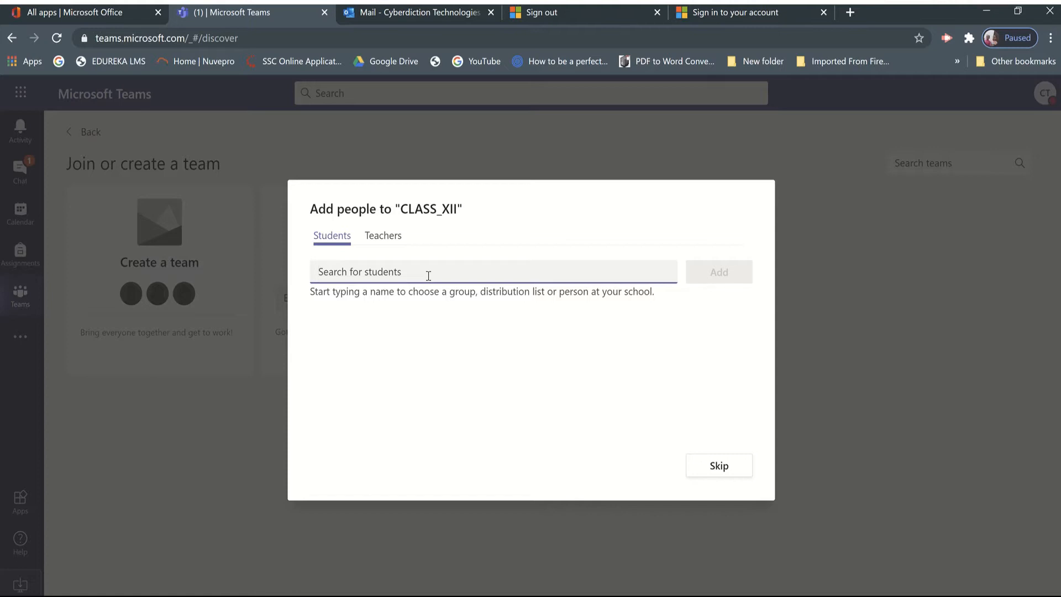
type("demo")
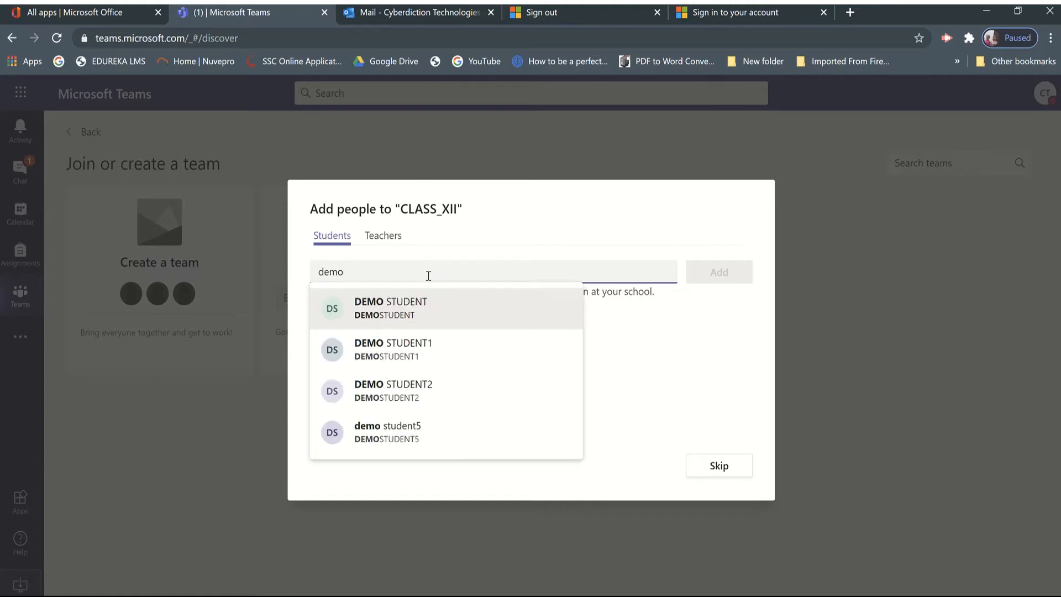
left_click(411, 311)
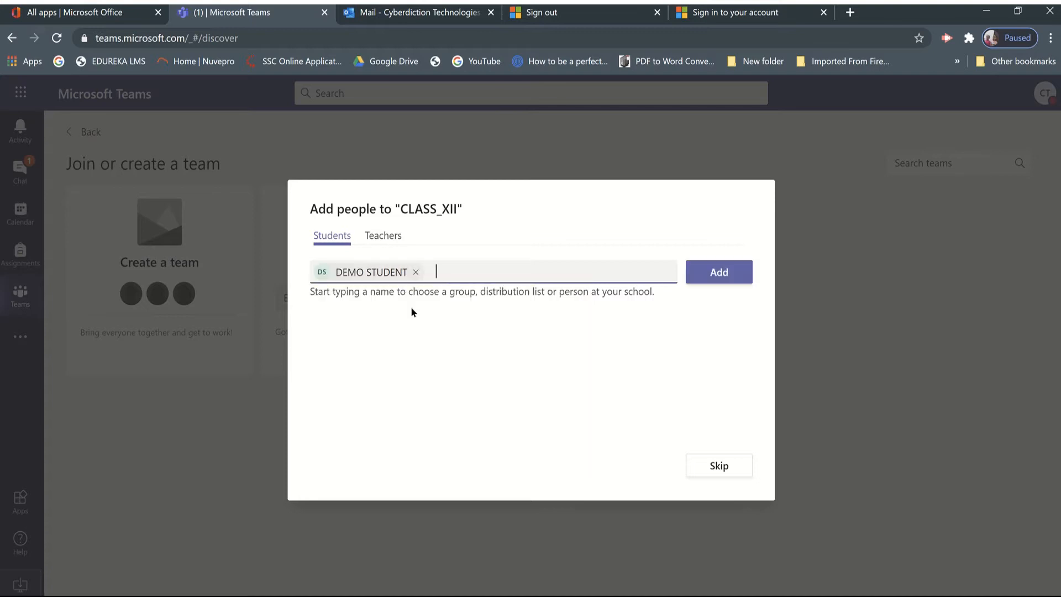
type("demo")
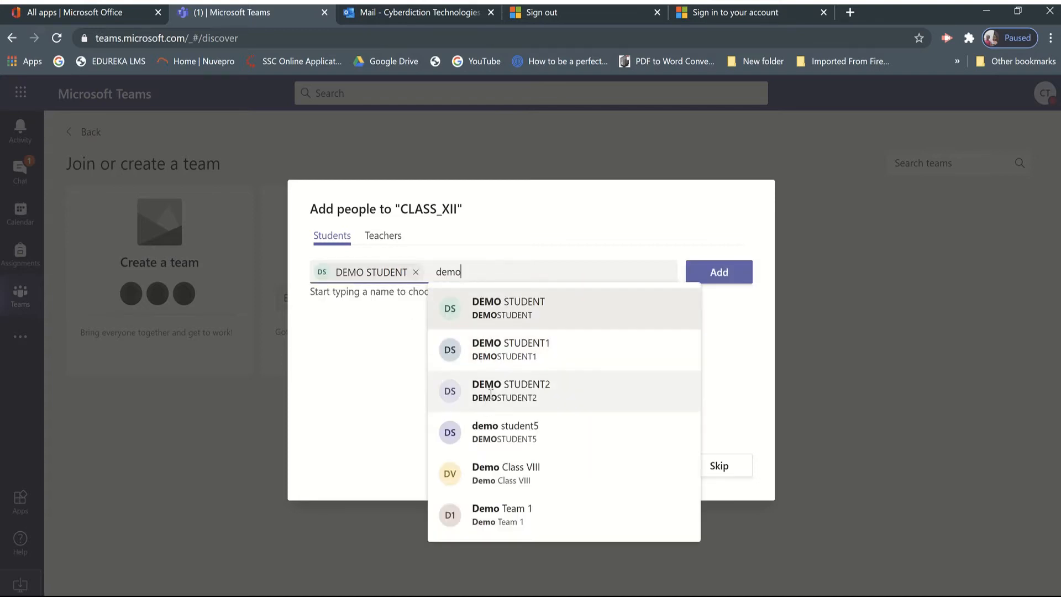
left_click(490, 393)
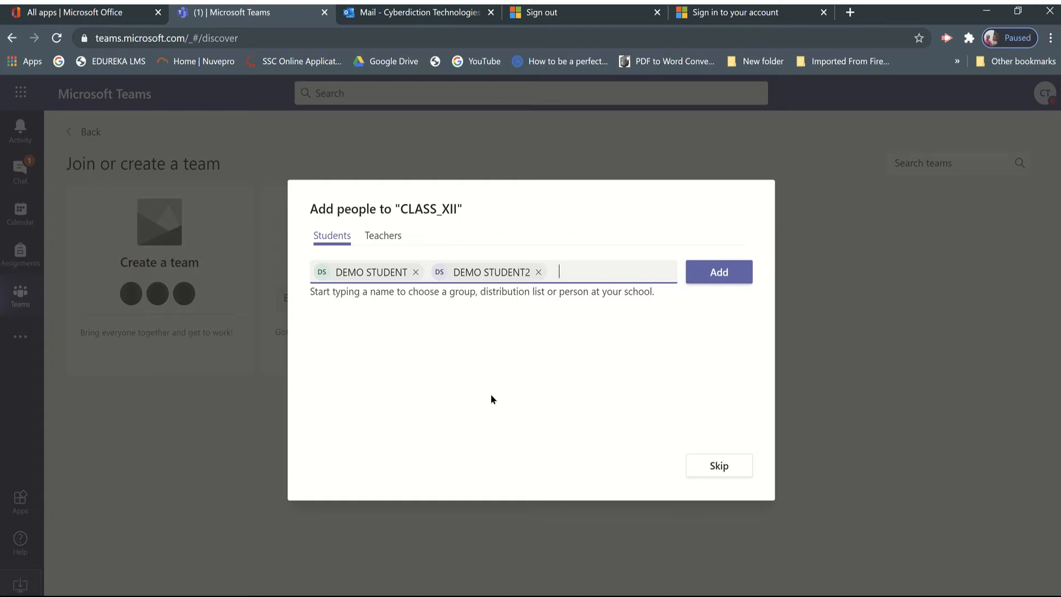
key("BackSpace")
key("BackSpace")
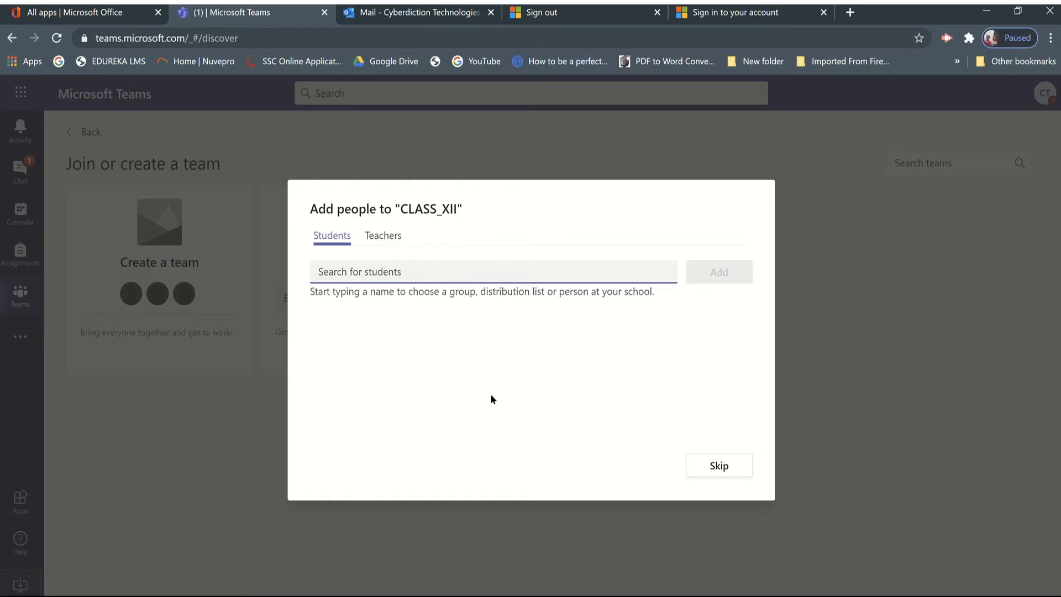
Search the students field for "class", look through the matching groups, and clear the search text.
type("class")
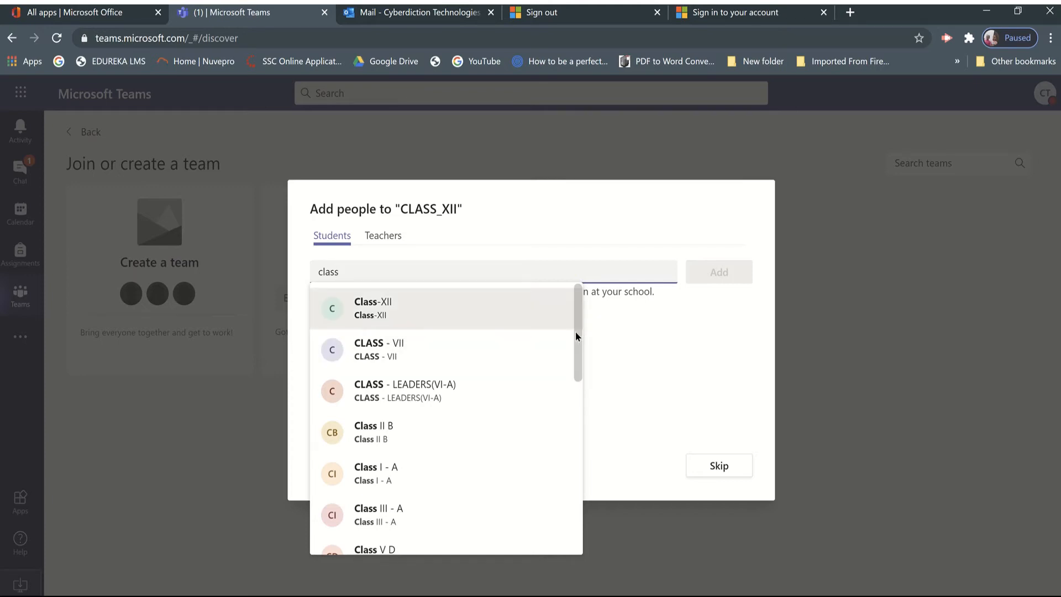
scroll(572, 401, "down", 1)
scroll(570, 431, "down", 5)
scroll(564, 486, "down", 3)
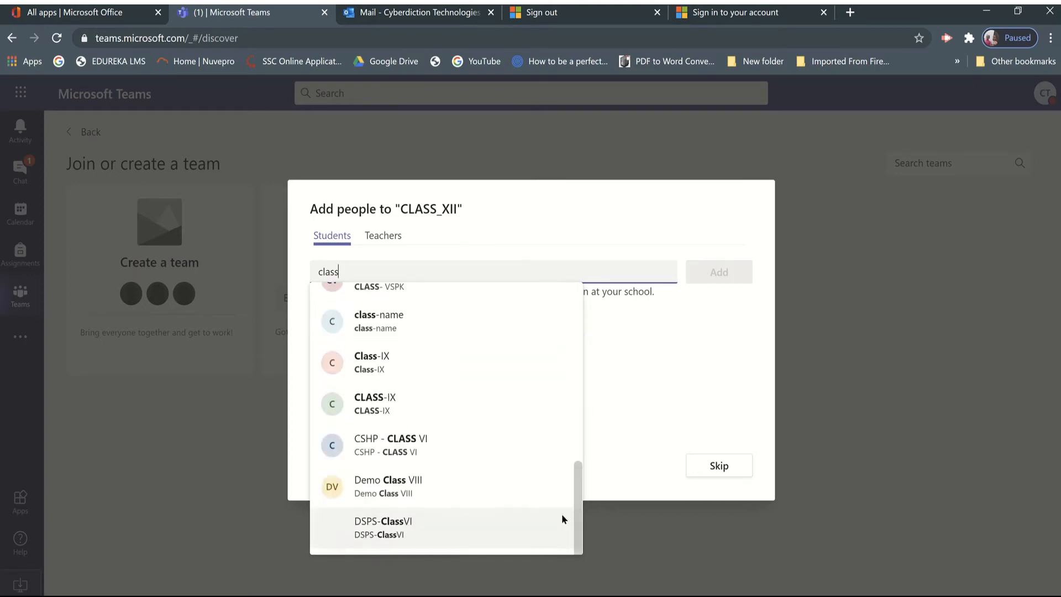
left_click_drag(559, 534, 567, 322)
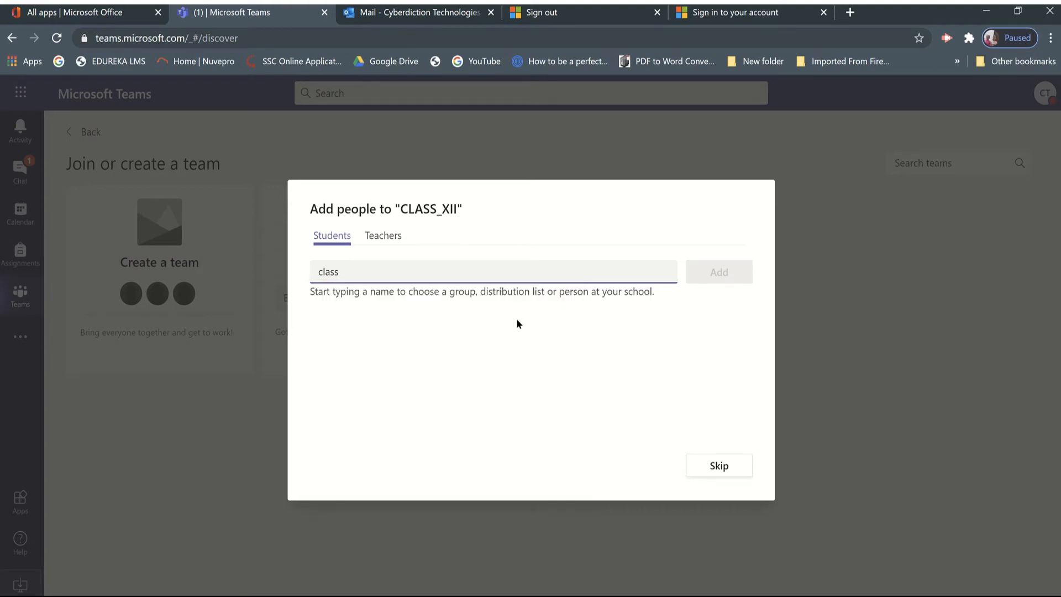
key("BackSpace")
key("BackSpace")
key("BackSpace")
key("BackSpace")
key("BackSpace")
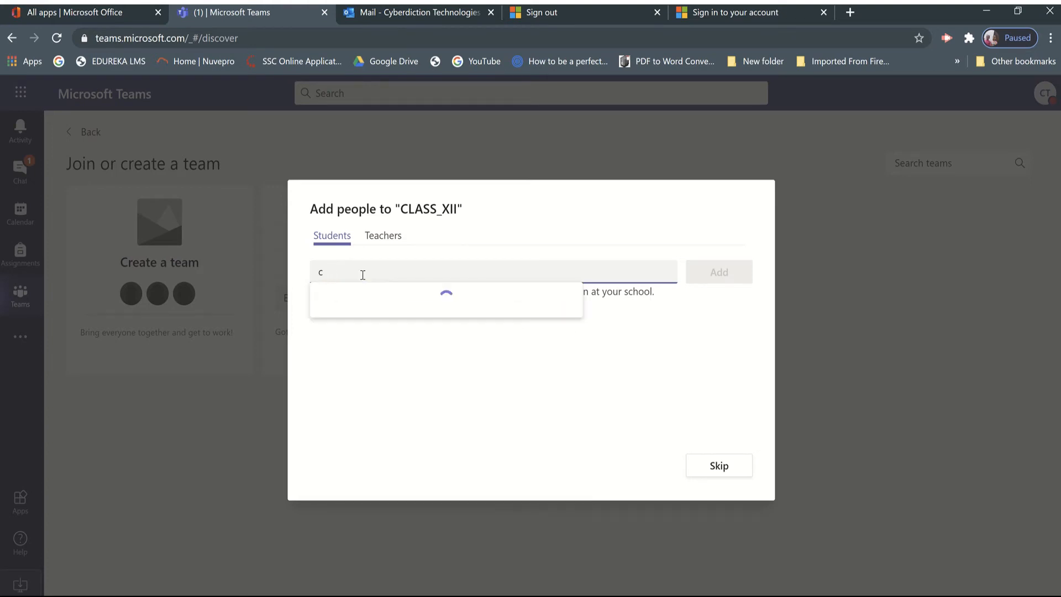
Switch to Outlook mail and open the details card of the Class-XII group.
left_click(409, 22)
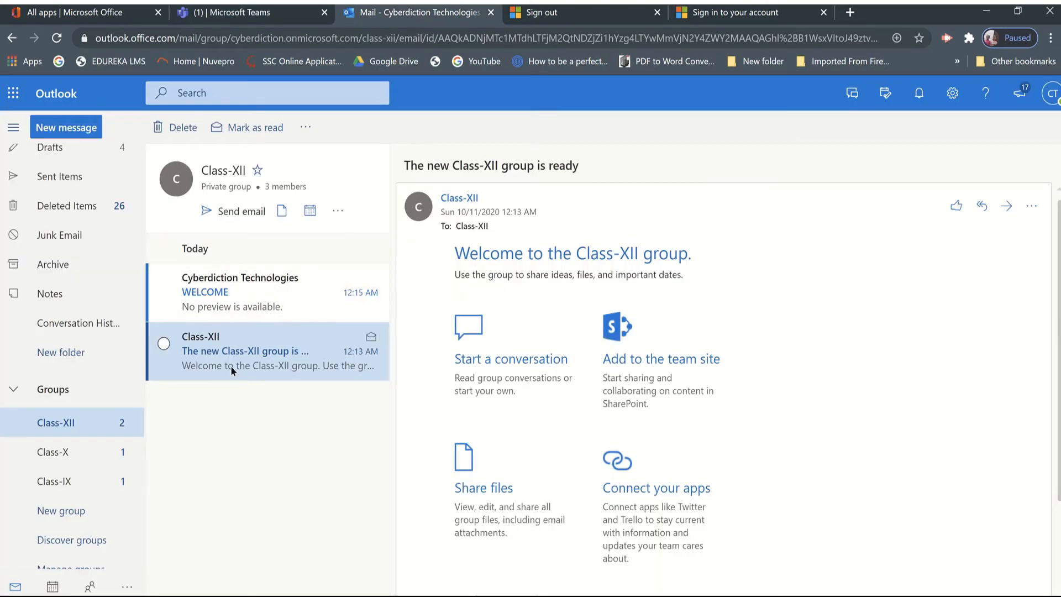
left_click(453, 213)
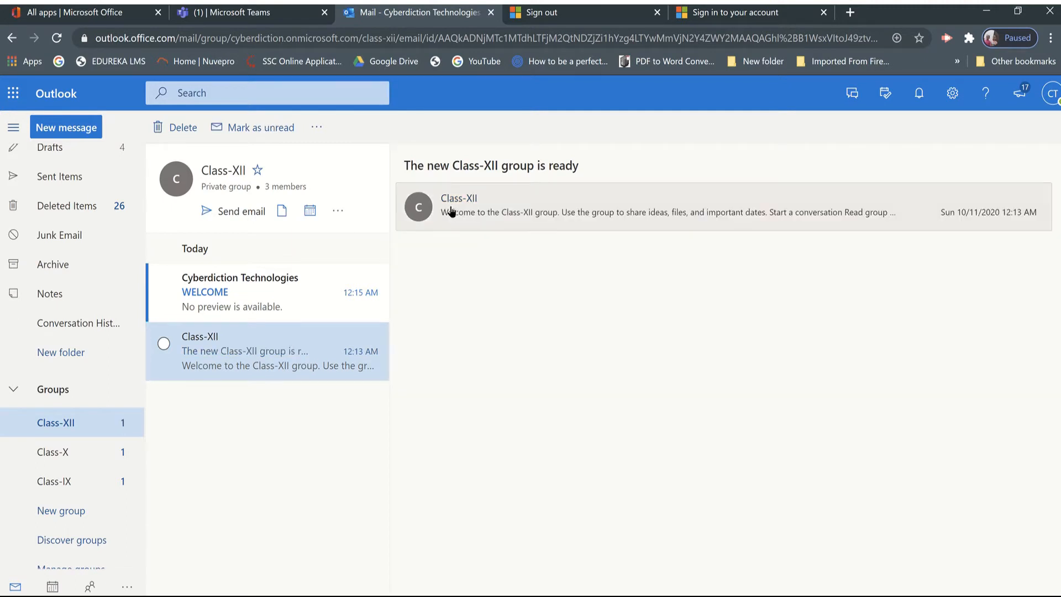
left_click(449, 212)
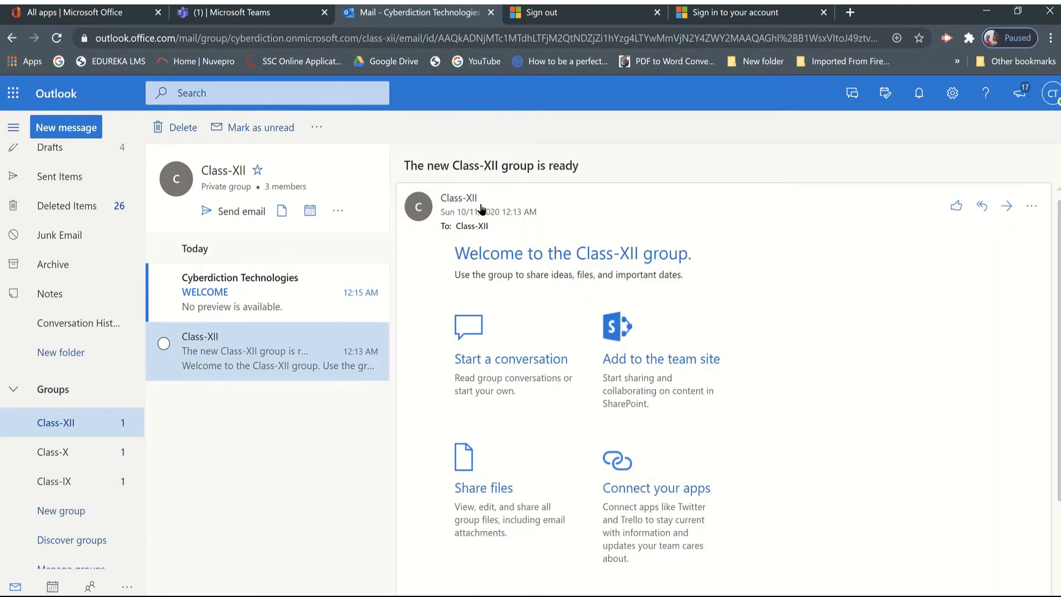
left_click(239, 177)
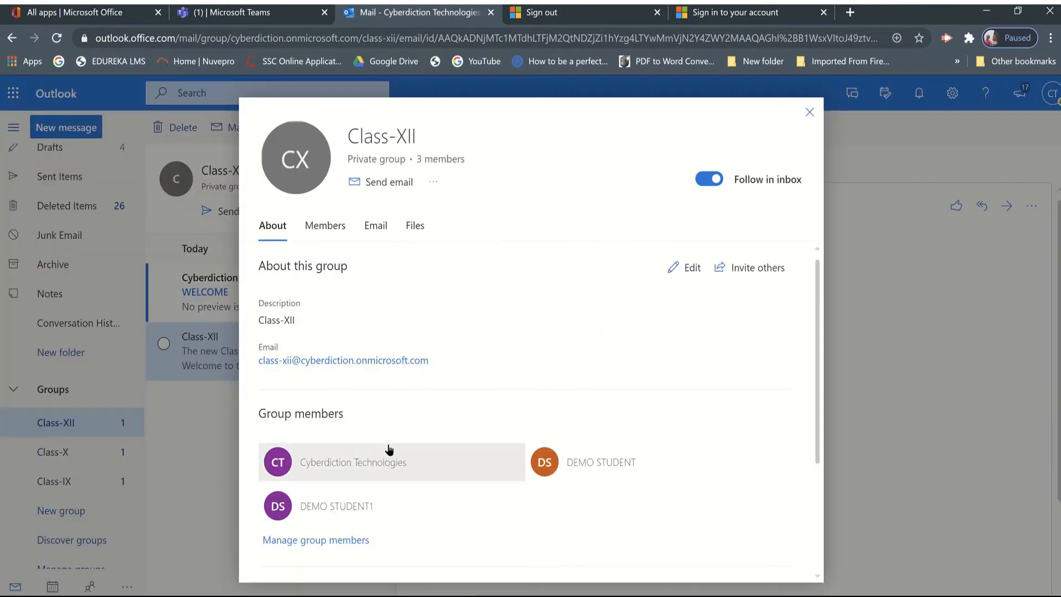
Set the Class-XII group's description to INTERNAL COMMUNICATION, save the change, and close the details card.
left_click(691, 269)
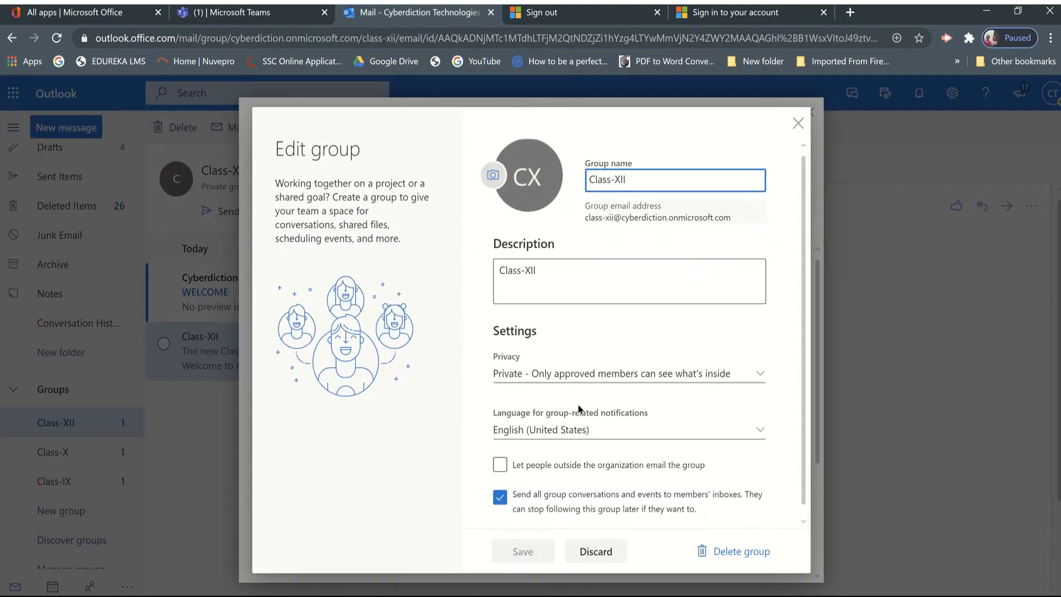
left_click(546, 271)
key("BackSpace")
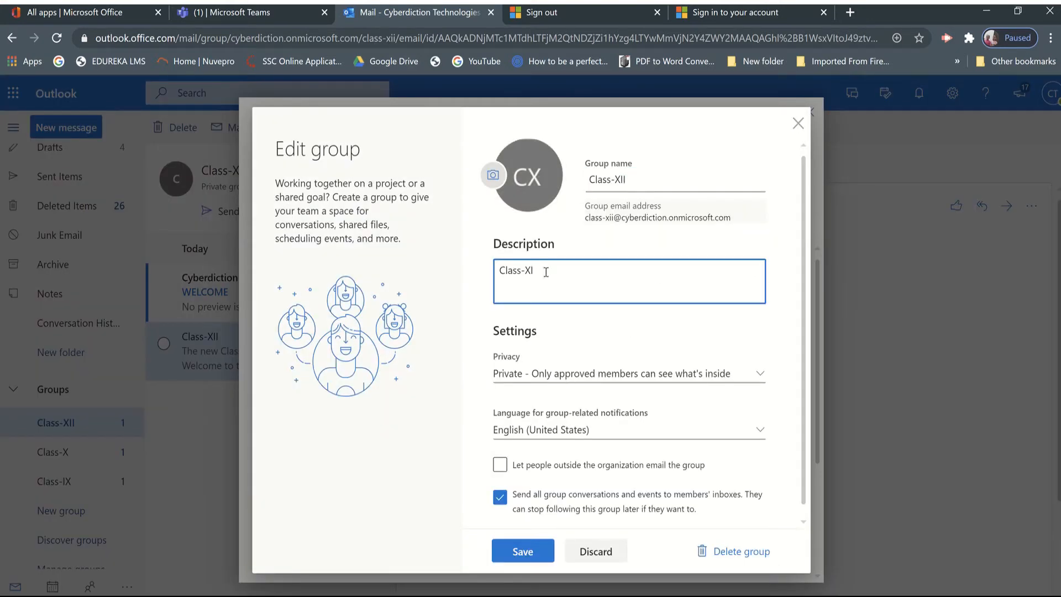
key("BackSpace")
key("BackSpace")
key("BackSpace")
key("BackSpace")
key("BackSpace")
key("BackSpace")
key("BackSpace")
key("BackSpace")
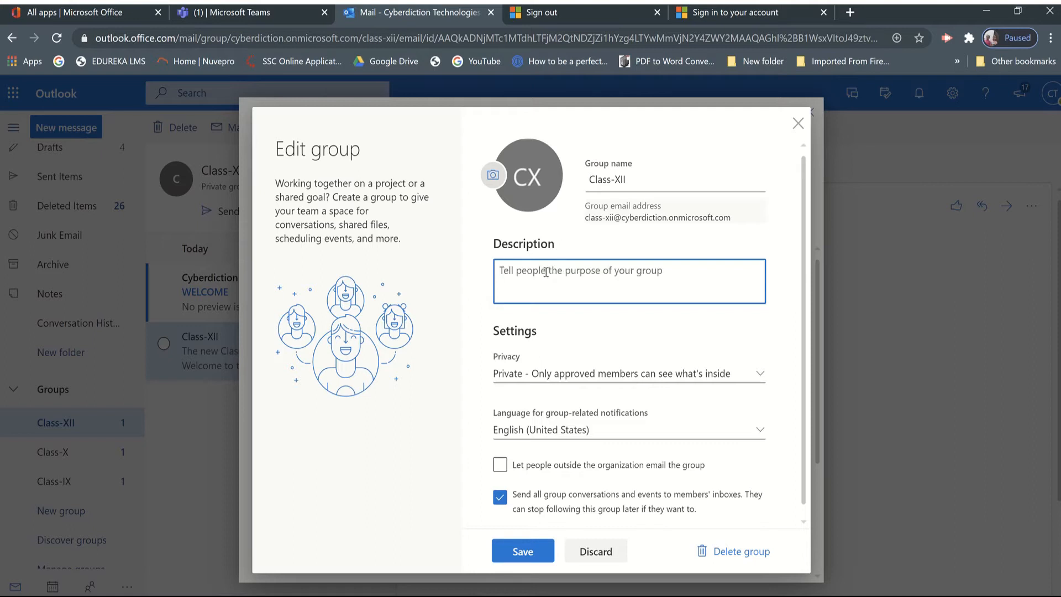
type("IN")
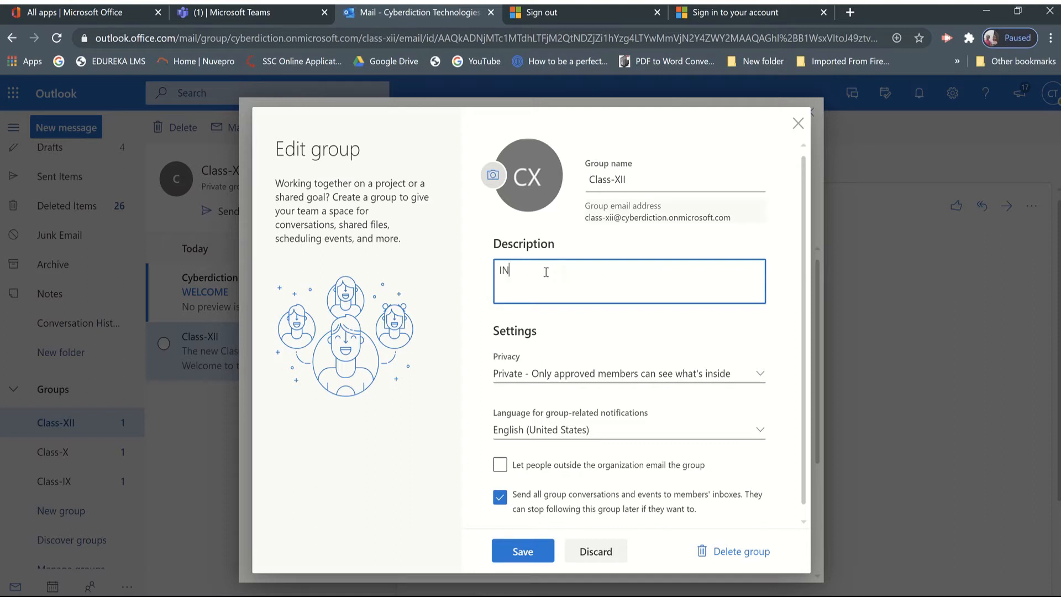
type("TERNAL COMMUNIC")
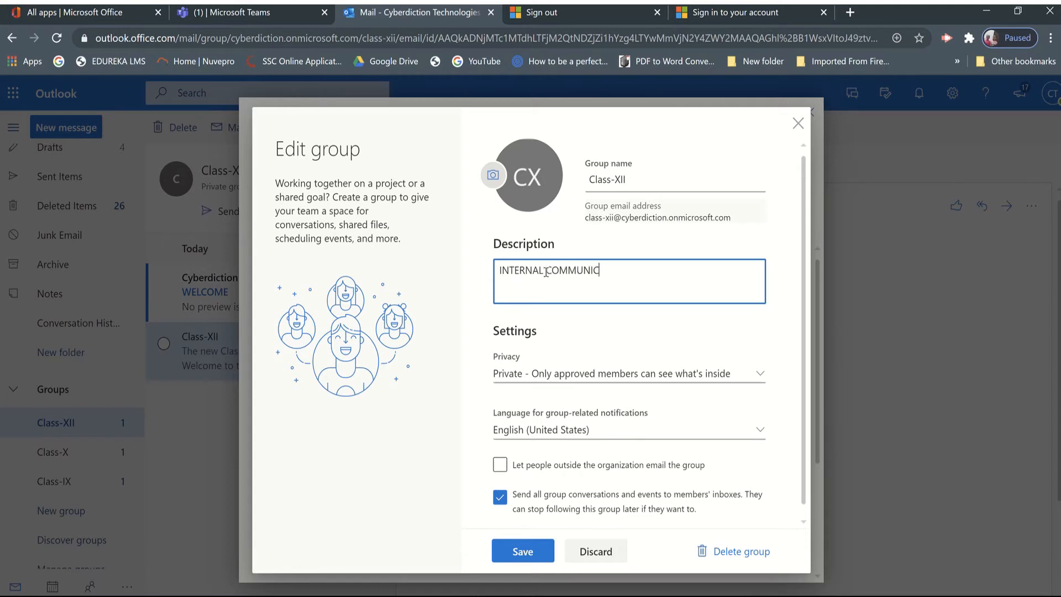
type("ATION")
left_click(526, 551)
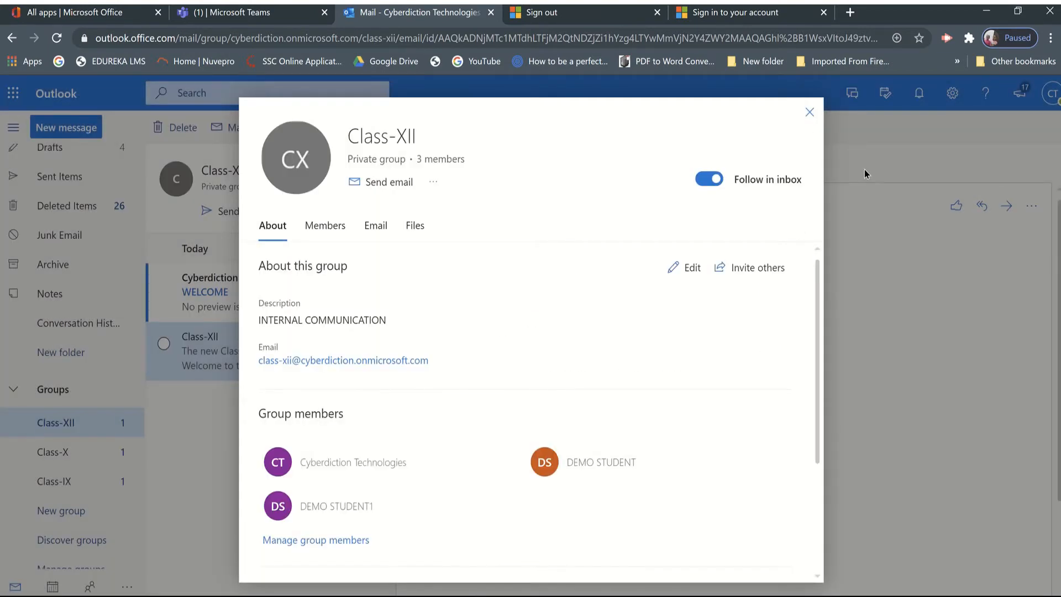
left_click(810, 113)
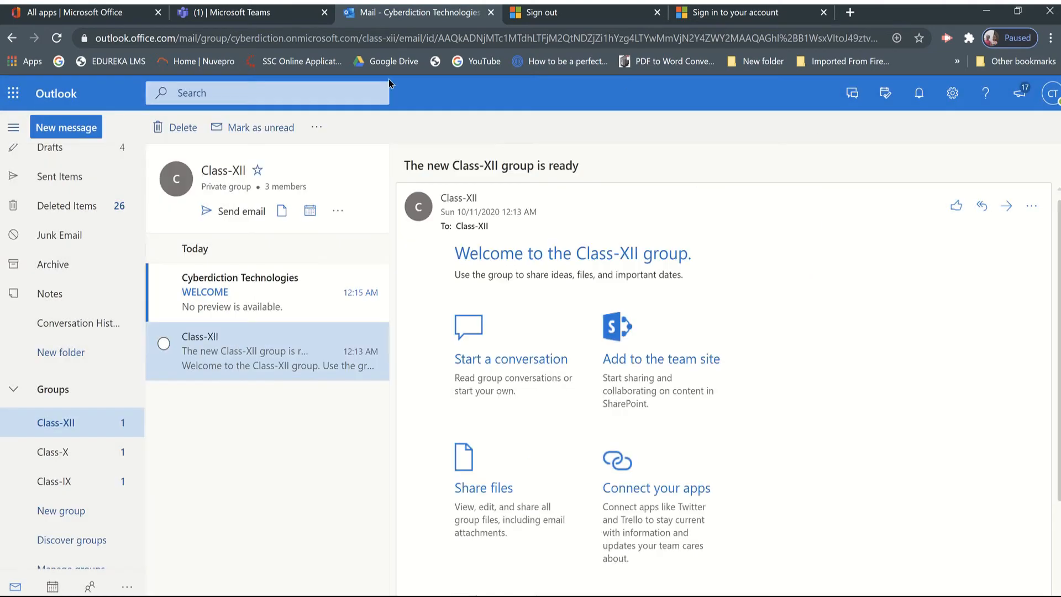
Return to Teams, look through the student groups matching "class-", and skip adding people to the new CLASS_XII team.
left_click(251, 16)
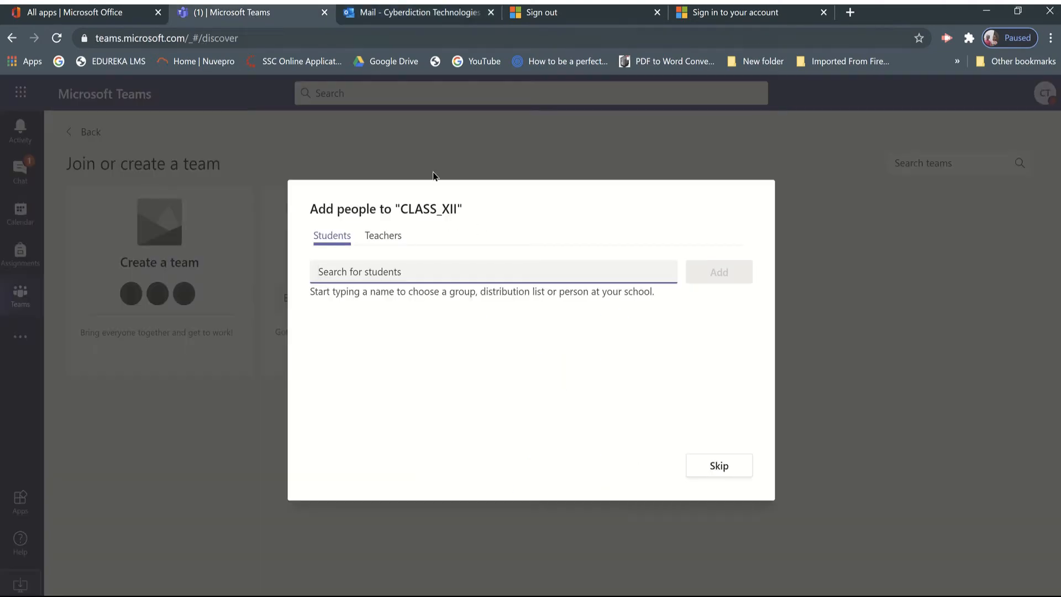
type("class")
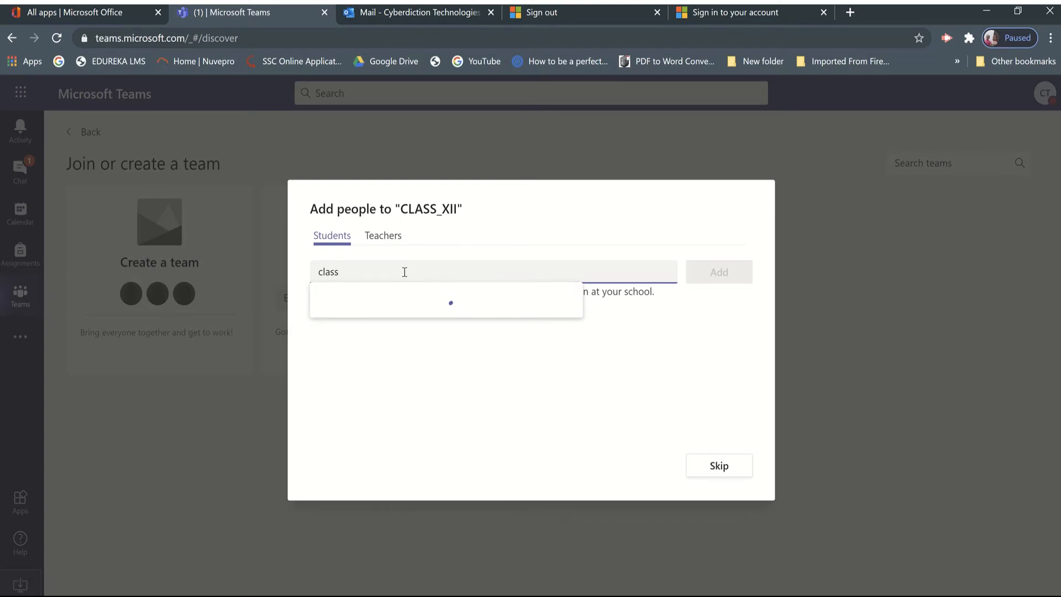
type("-")
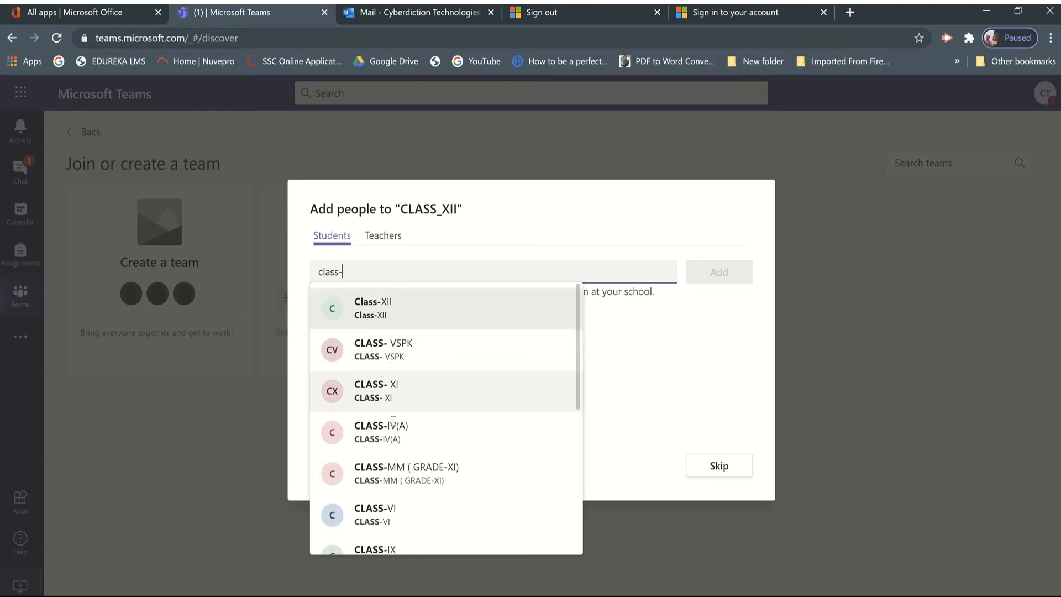
scroll(393, 420, "down", 4)
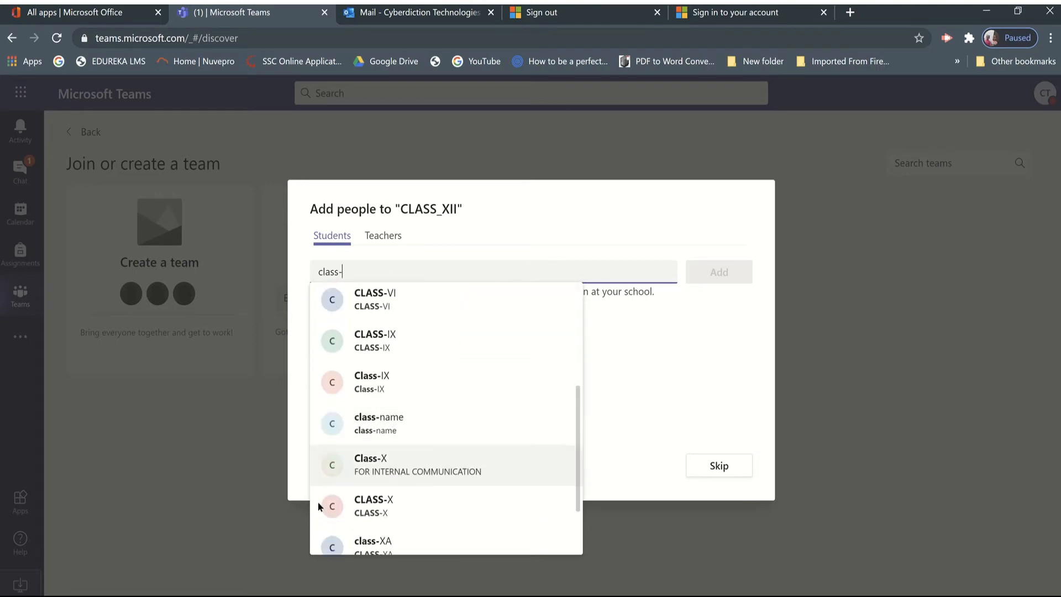
scroll(384, 476, "down", 2)
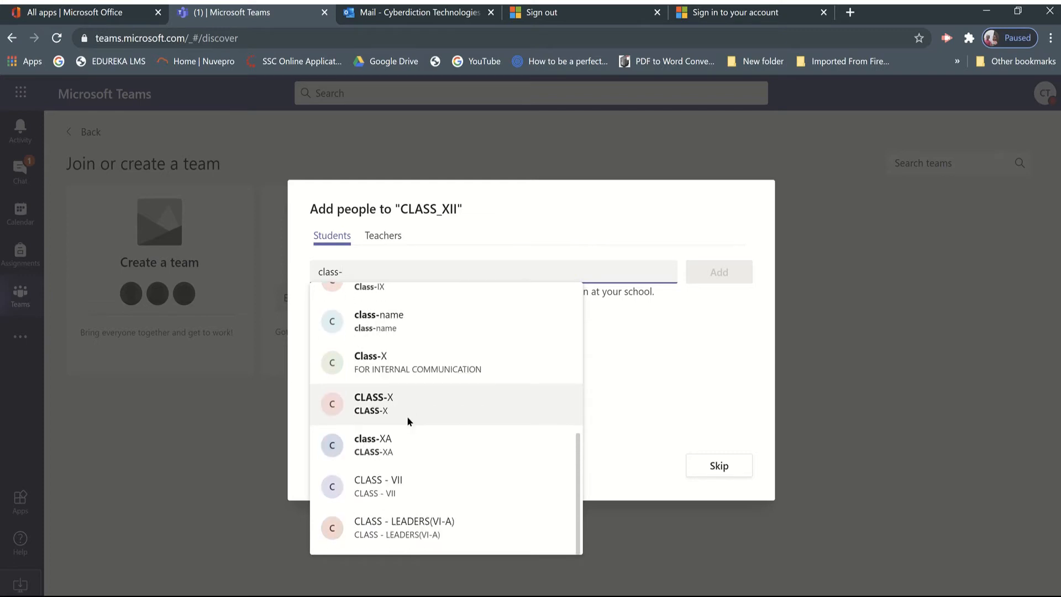
scroll(408, 419, "up", 4)
scroll(406, 416, "up", 3)
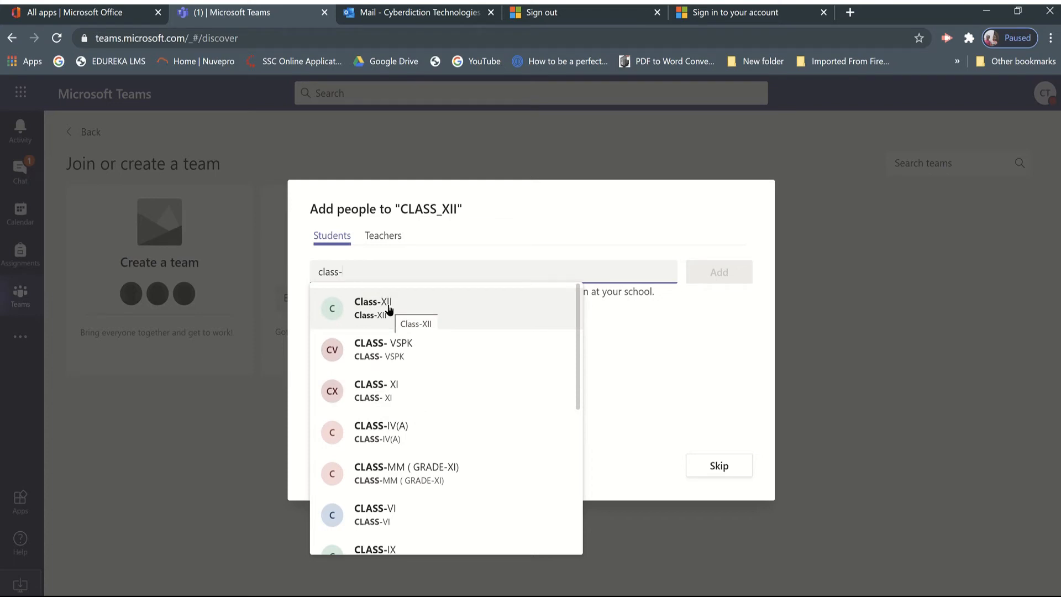
left_click(712, 465)
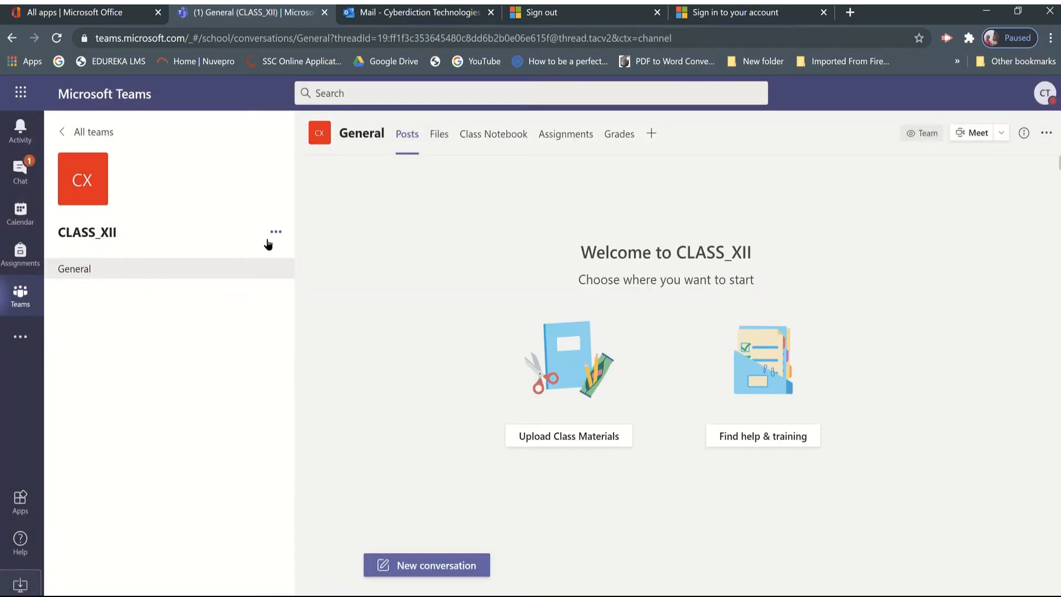
left_click(274, 234)
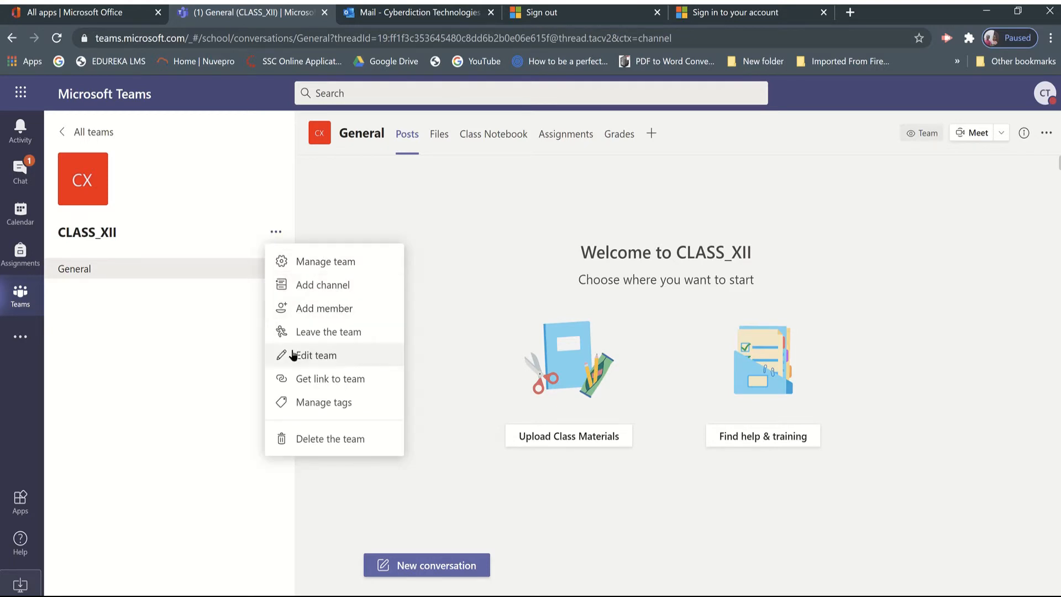
left_click(303, 359)
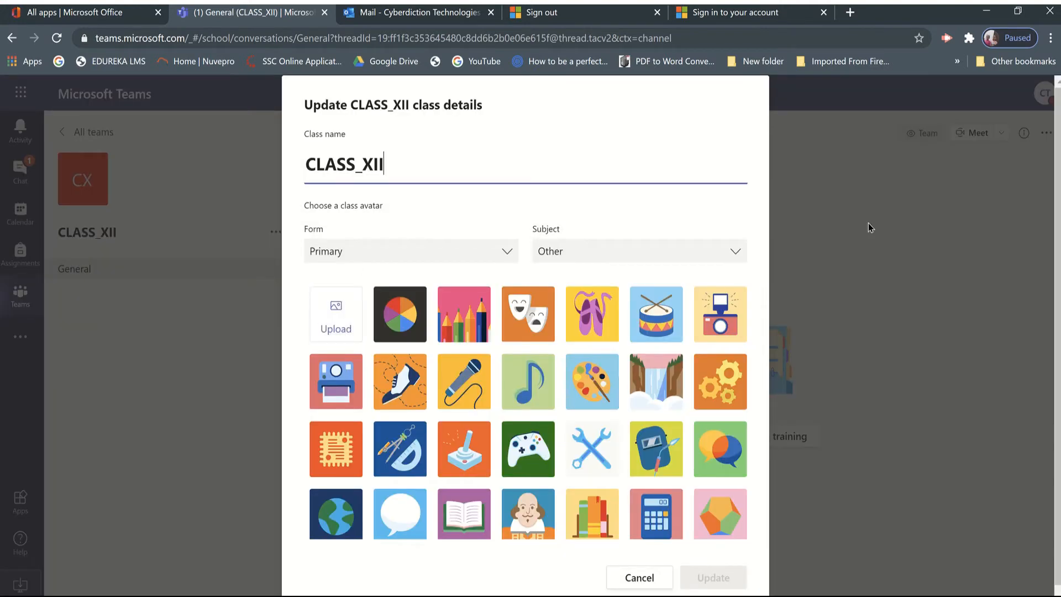
left_click(644, 578)
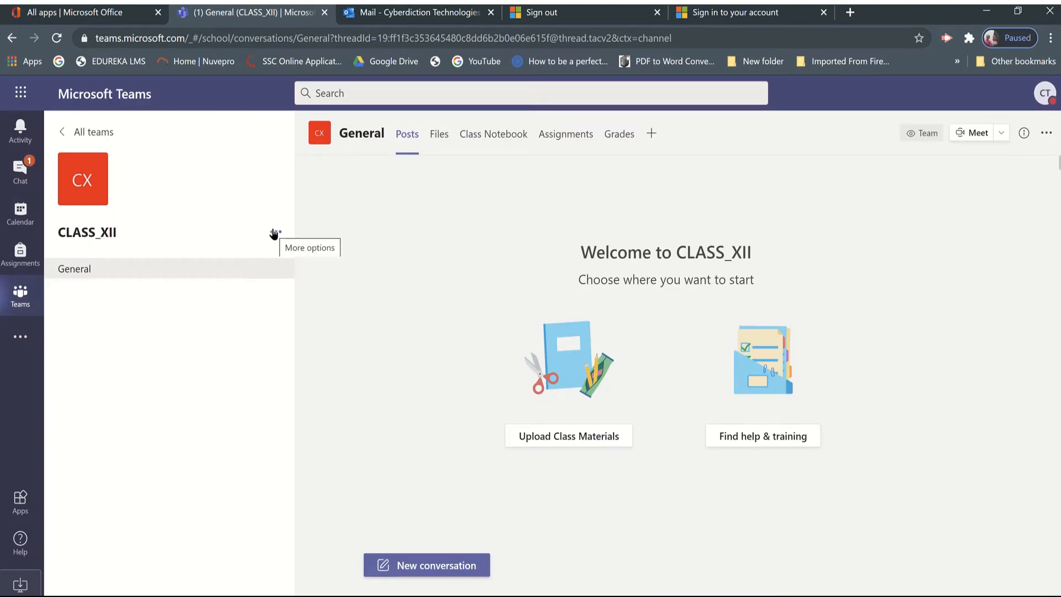
Add the Class-XII group described as INTERNAL COMMUNICATION as students to the CLASS_XII team, then close the member dialog.
left_click(275, 231)
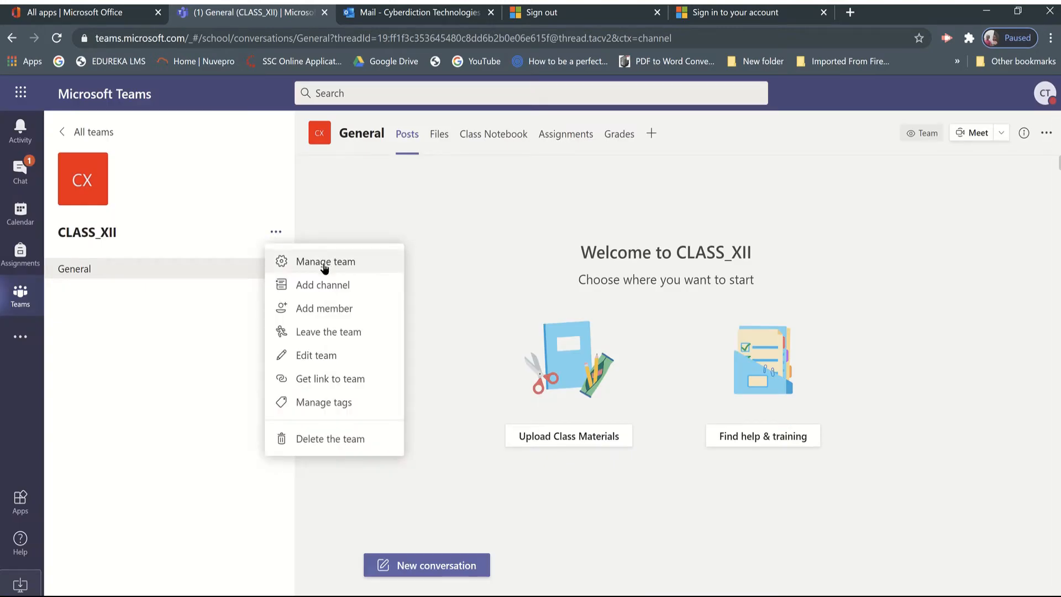
left_click(311, 311)
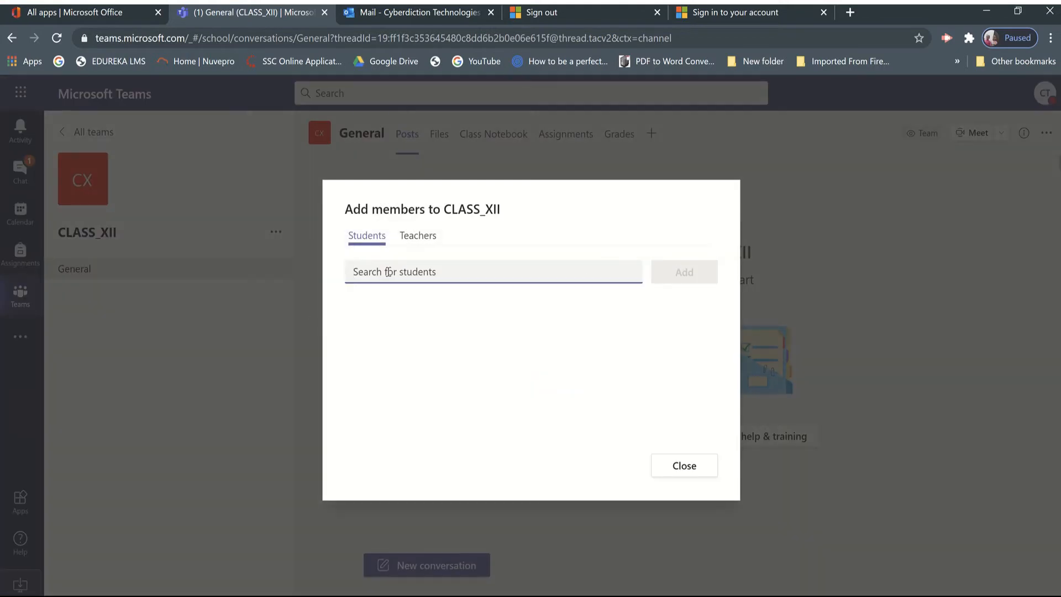
type("class")
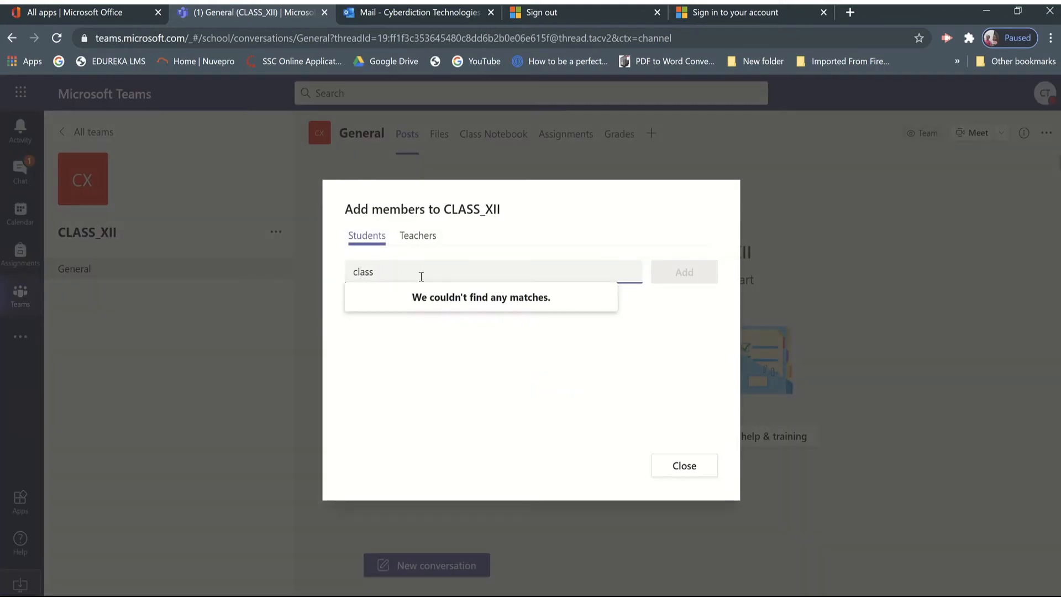
type("-x")
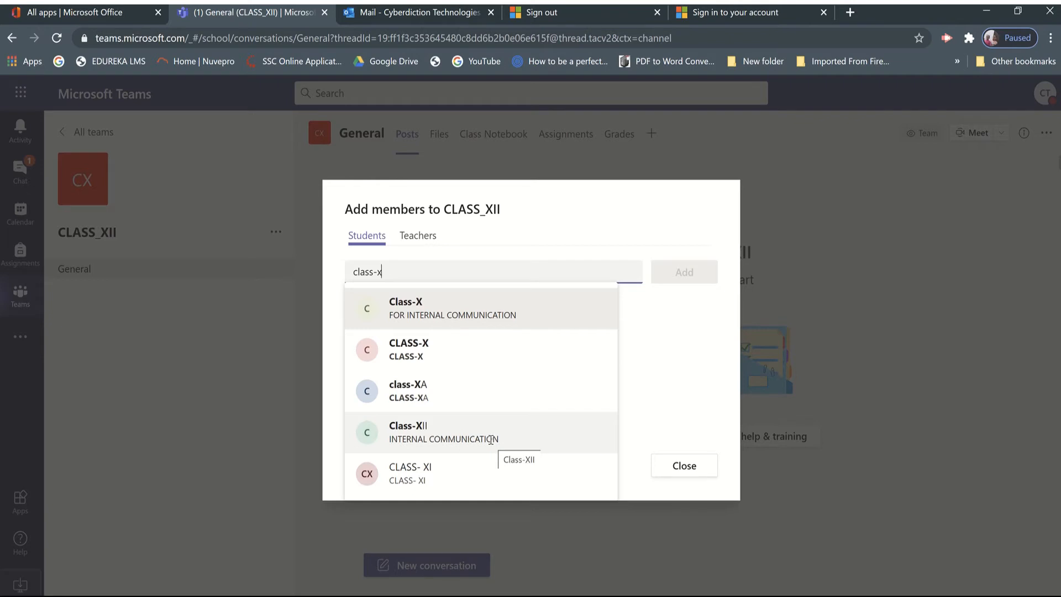
left_click(474, 436)
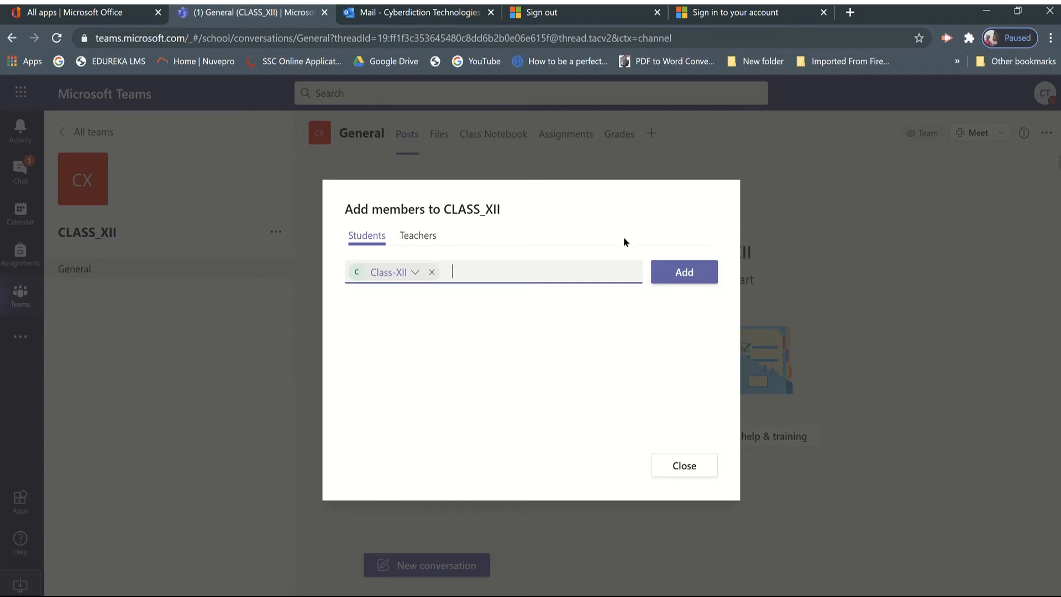
left_click(667, 274)
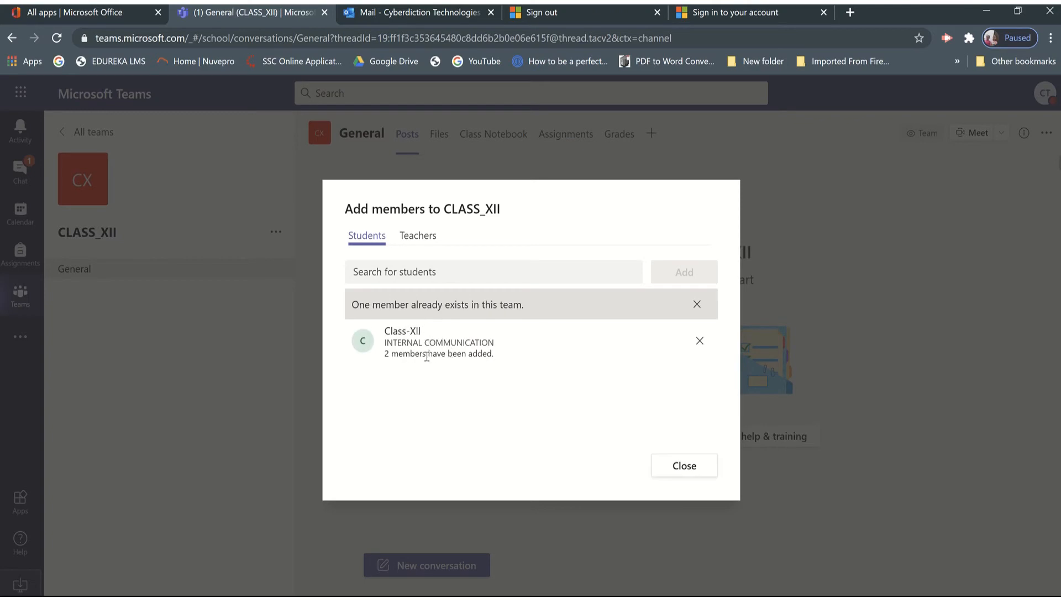
left_click(682, 466)
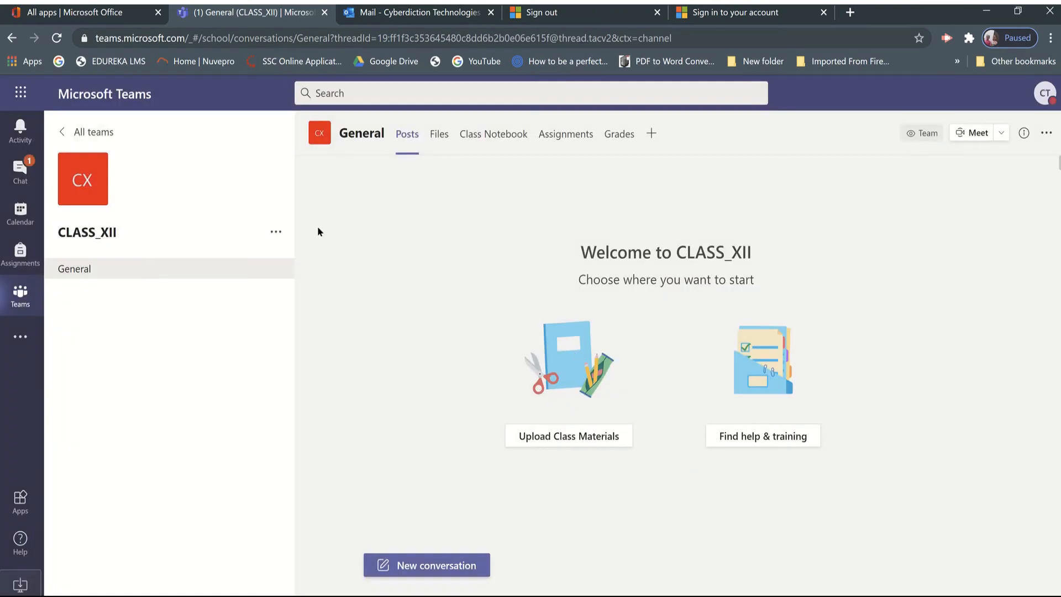
Open the CLASS_XII team's member management and check the role choices for the team owner and DEMO STUDENT.
left_click(276, 231)
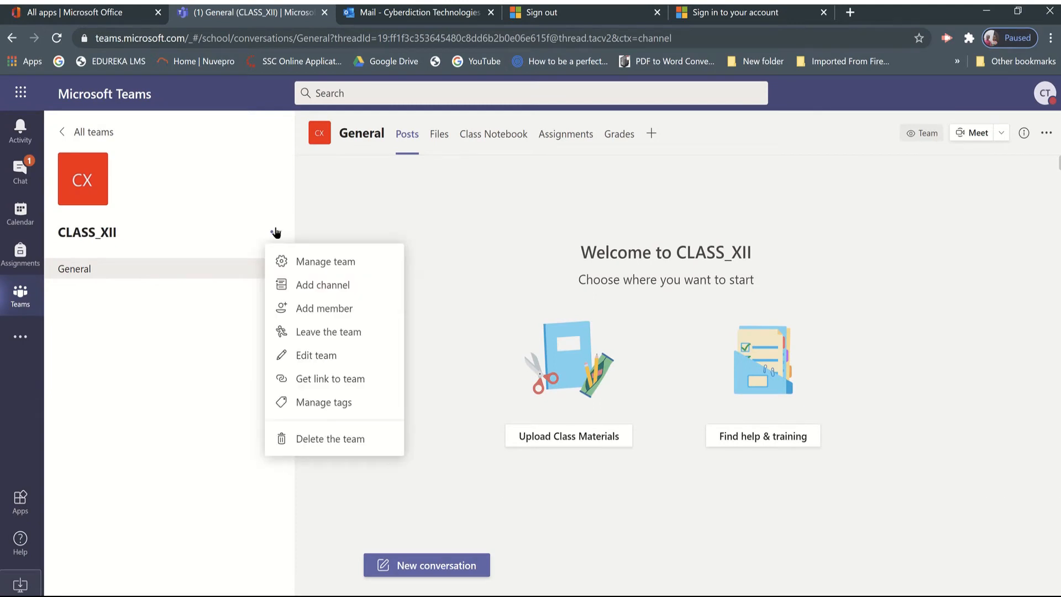
left_click(302, 265)
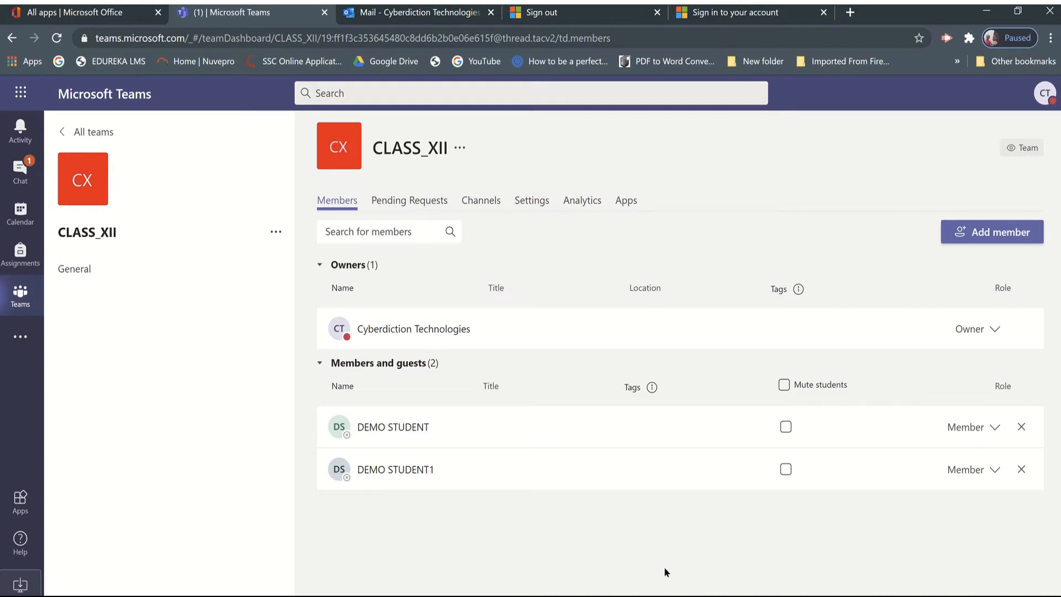
left_click(993, 330)
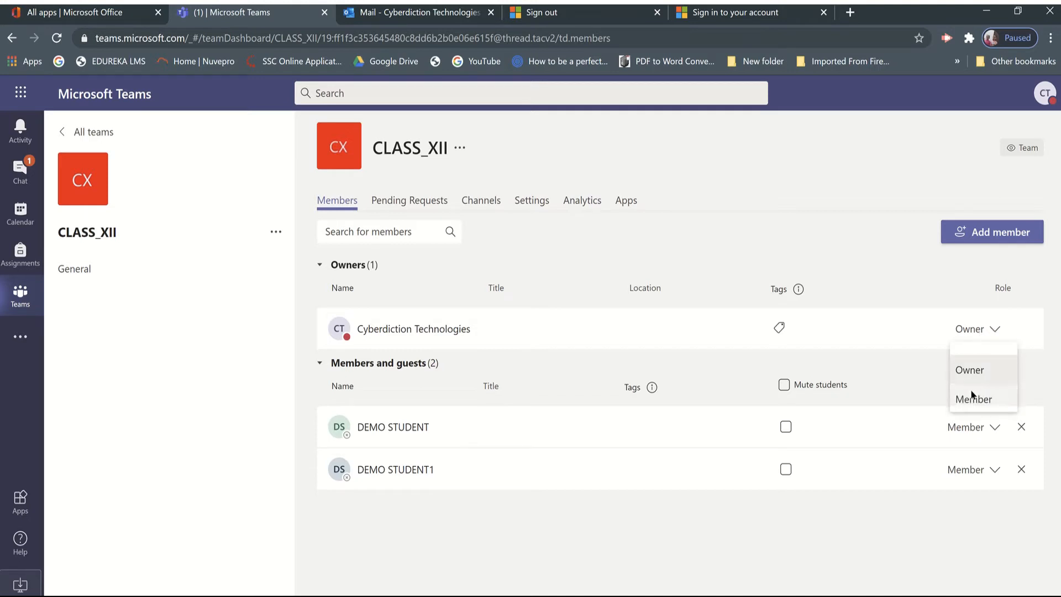
left_click(911, 503)
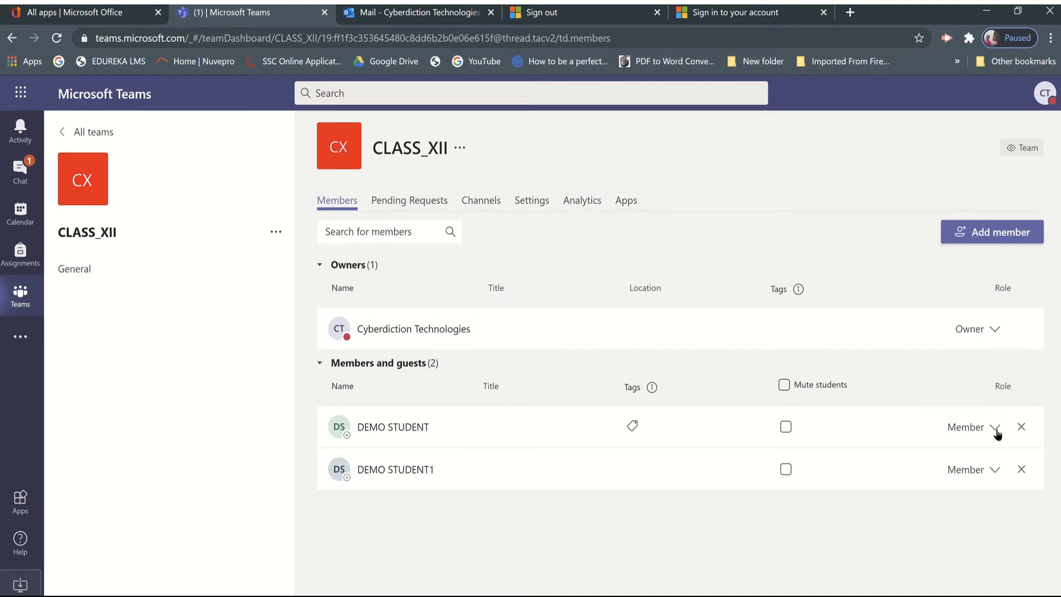
left_click(998, 430)
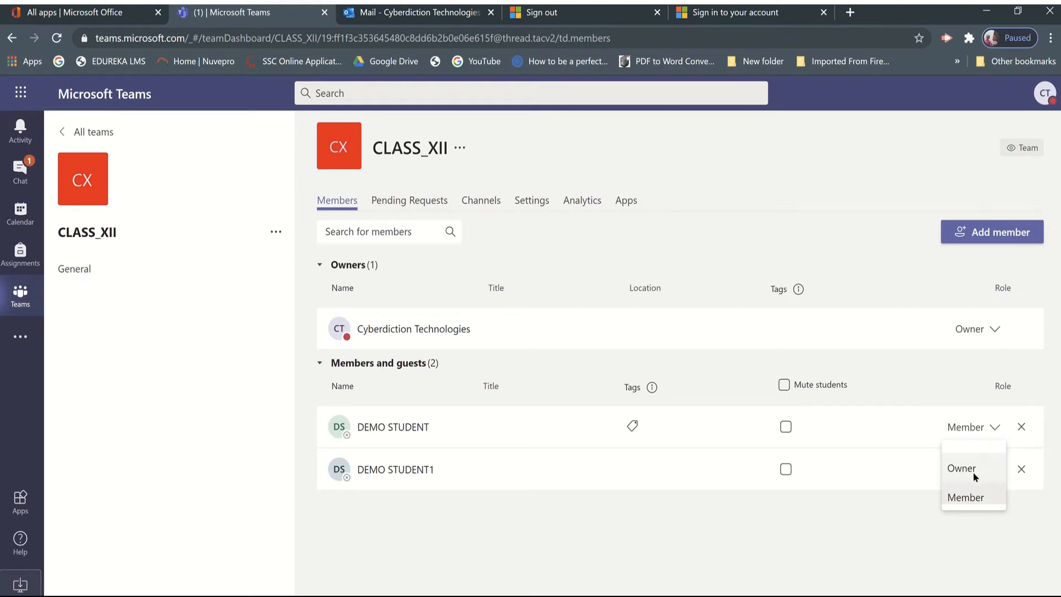
left_click(748, 557)
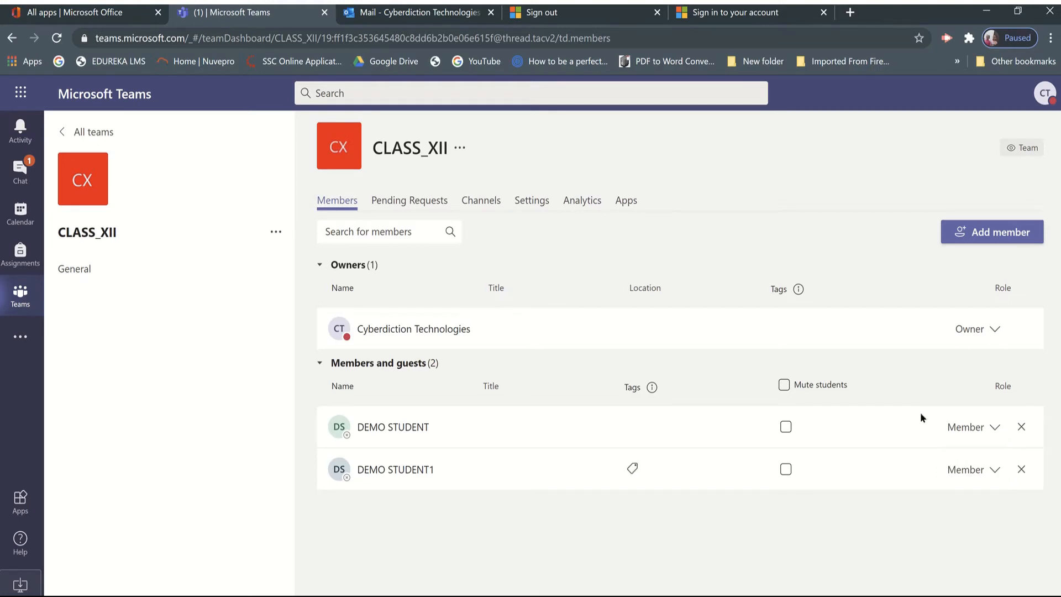
left_click(985, 242)
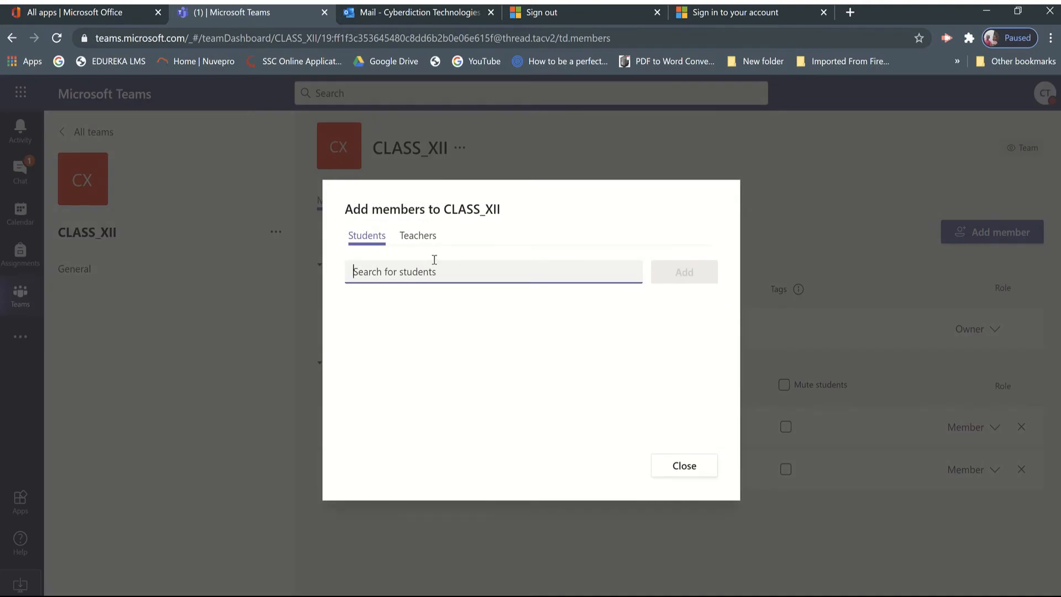
left_click(419, 243)
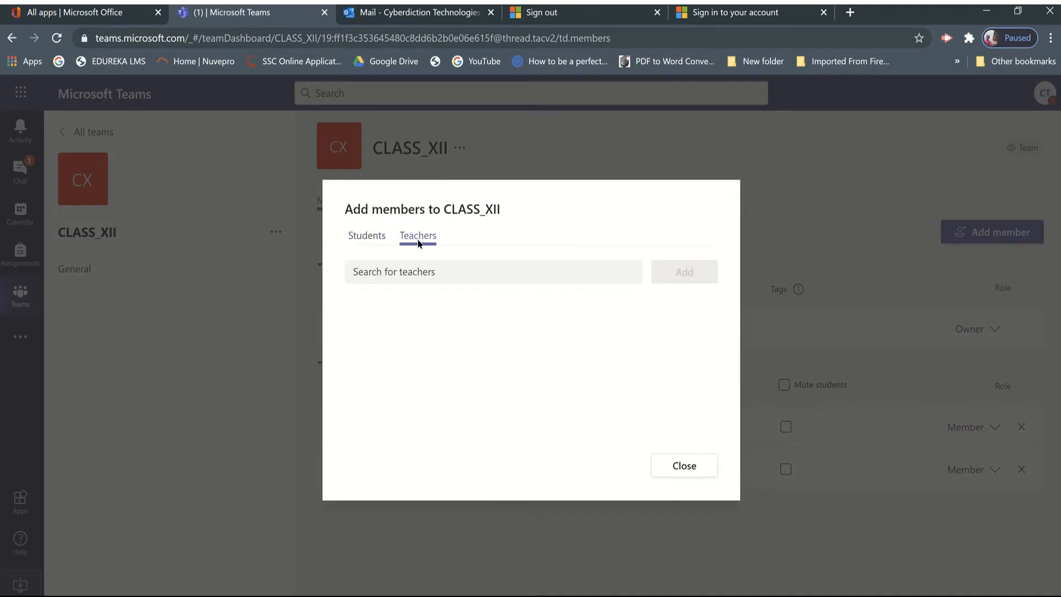
left_click(675, 467)
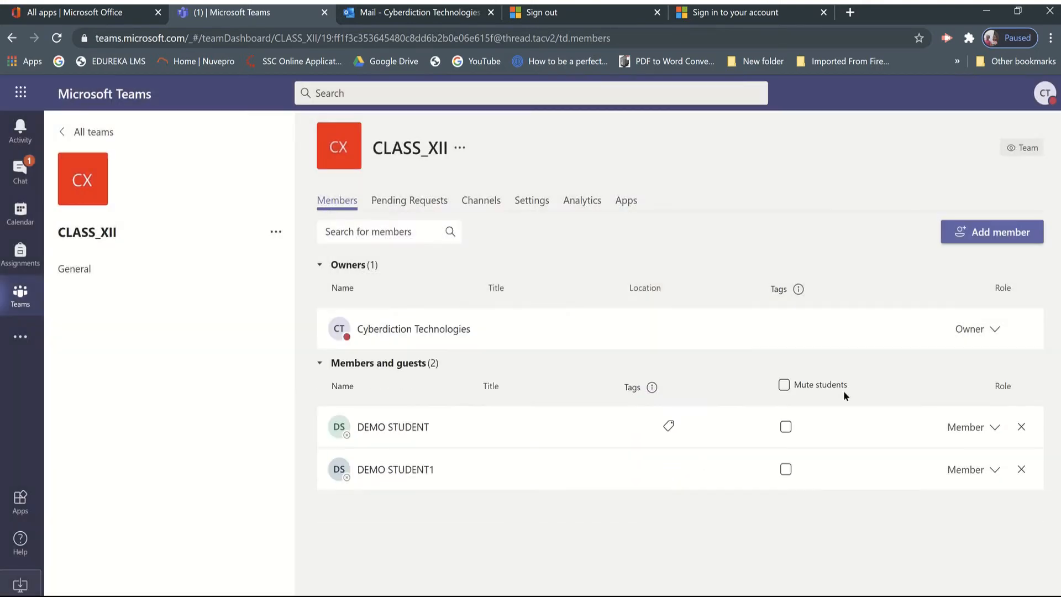
Search the teachers for "test" and add the TEST group as teachers of the CLASS_XII team.
left_click(968, 234)
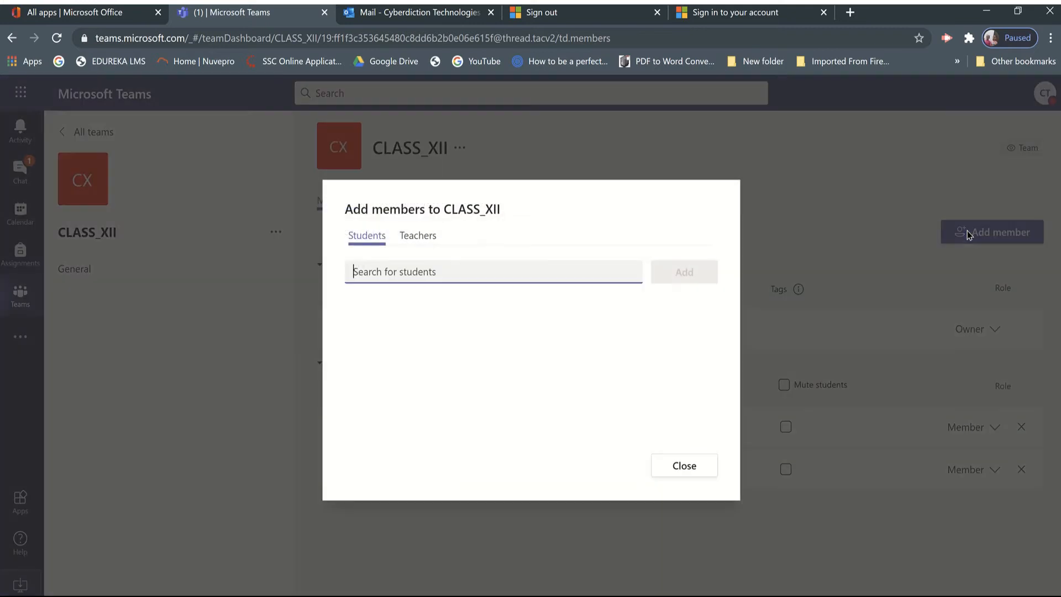
left_click(411, 238)
left_click(387, 274)
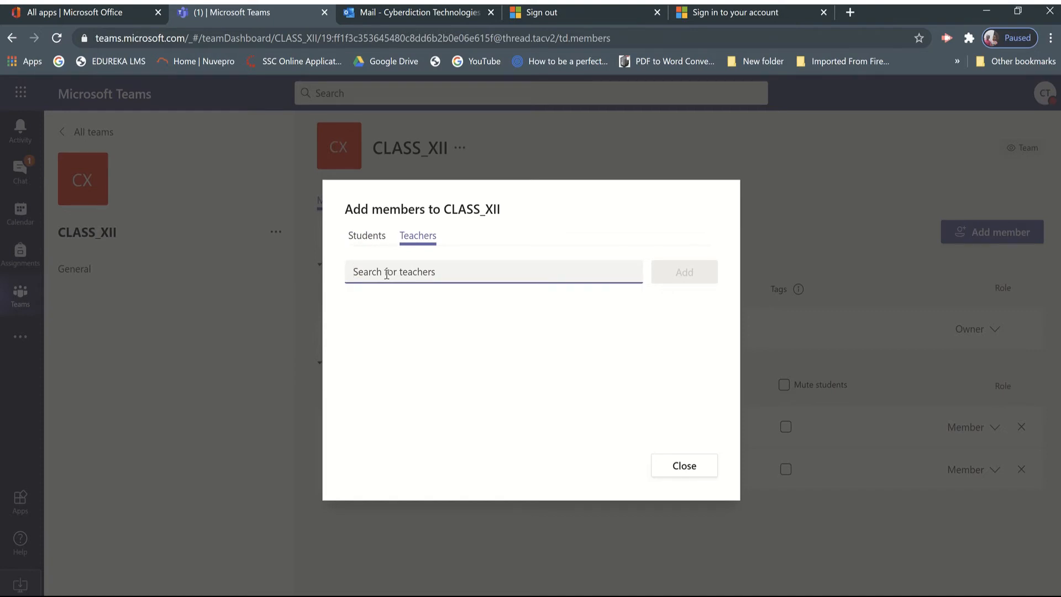
type("test")
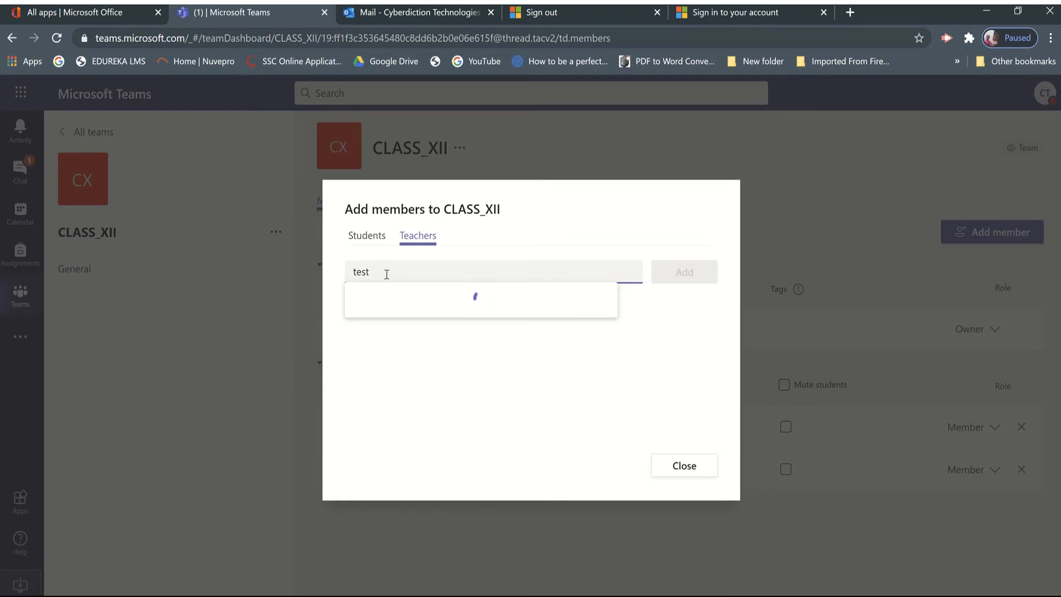
left_click(405, 315)
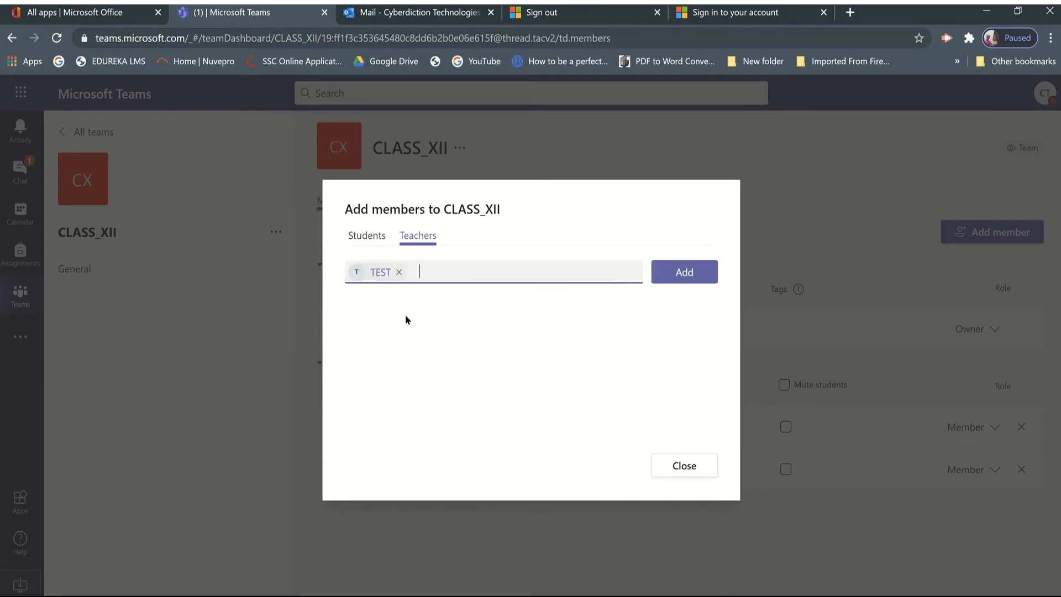
left_click(686, 281)
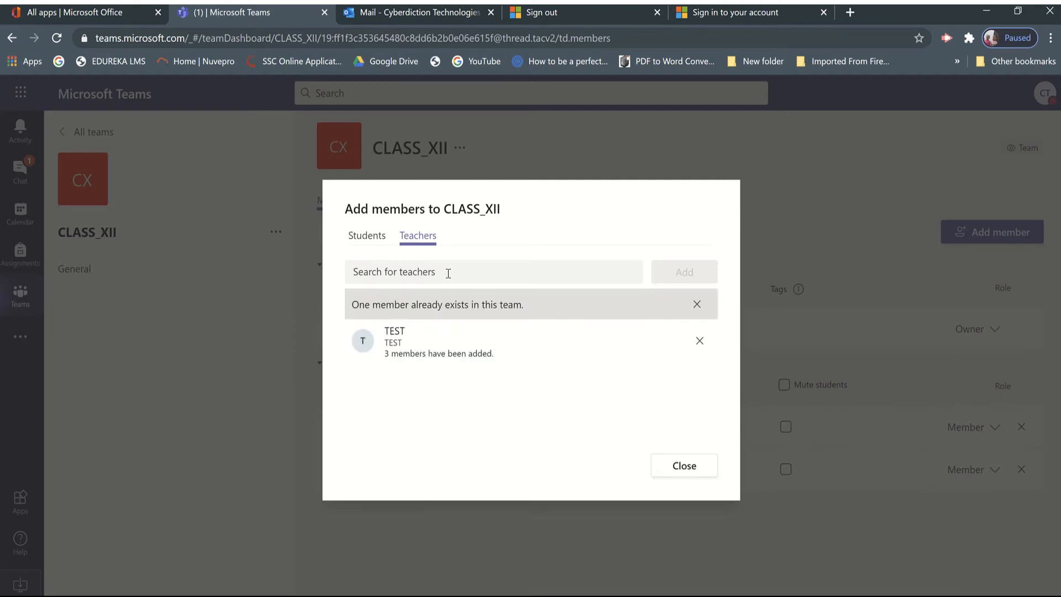
Try to remove the TEST group from the added teachers, and add an individual teacher by name.
left_click(701, 341)
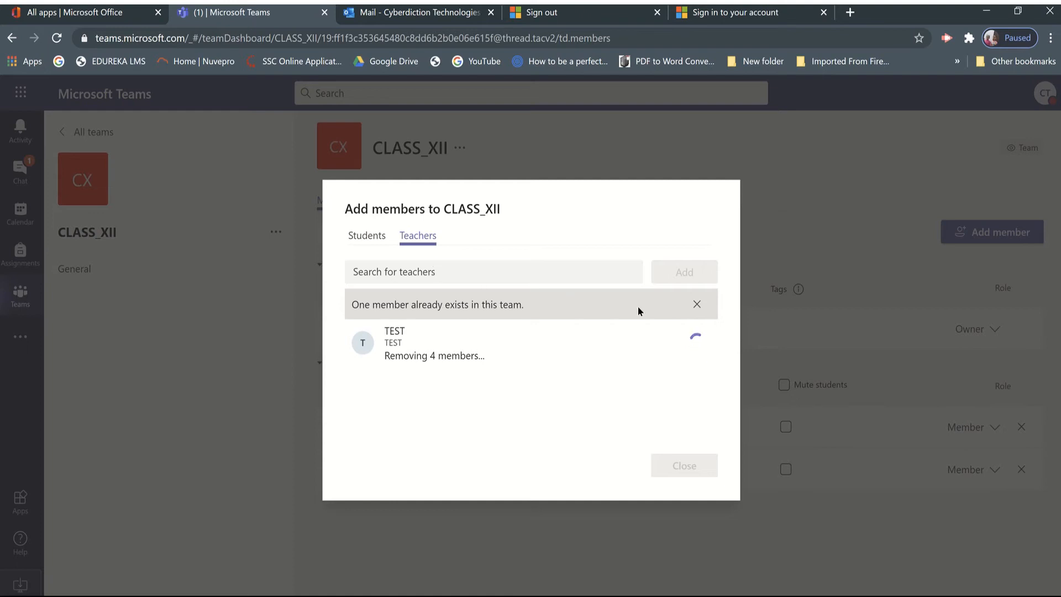
left_click(696, 306)
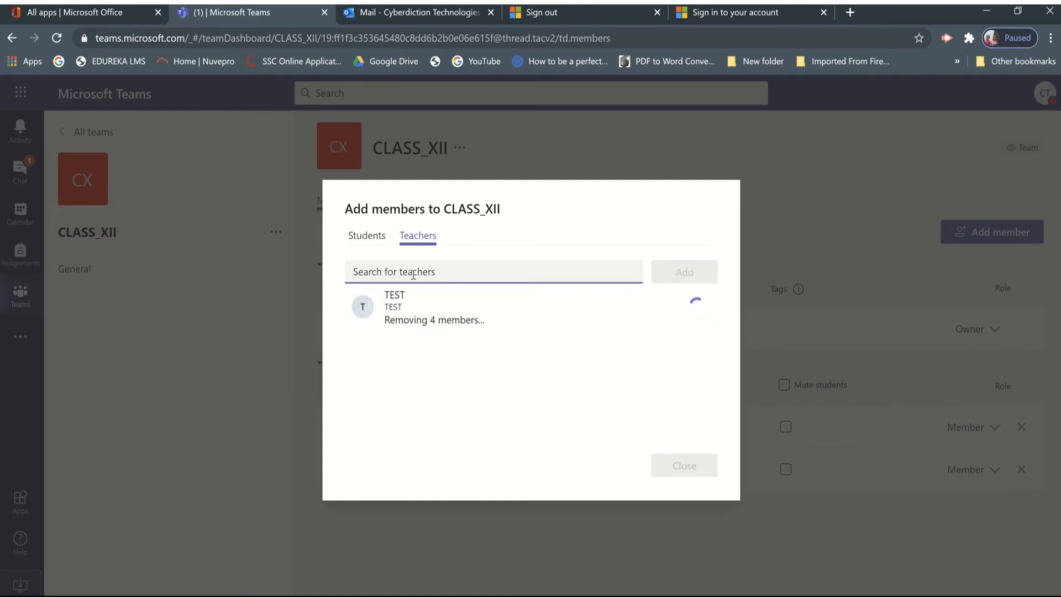
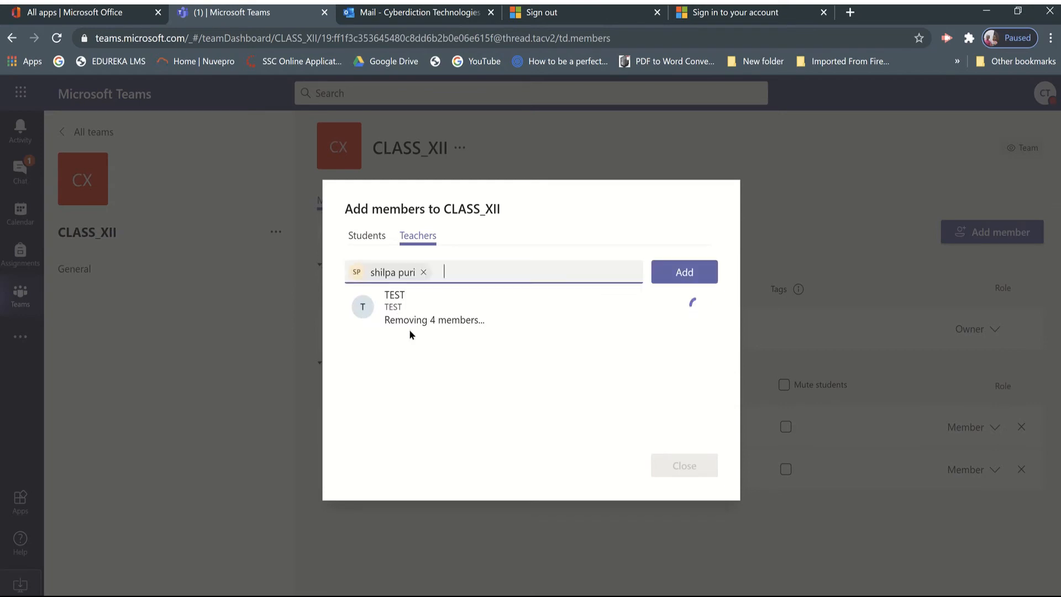
left_click(683, 272)
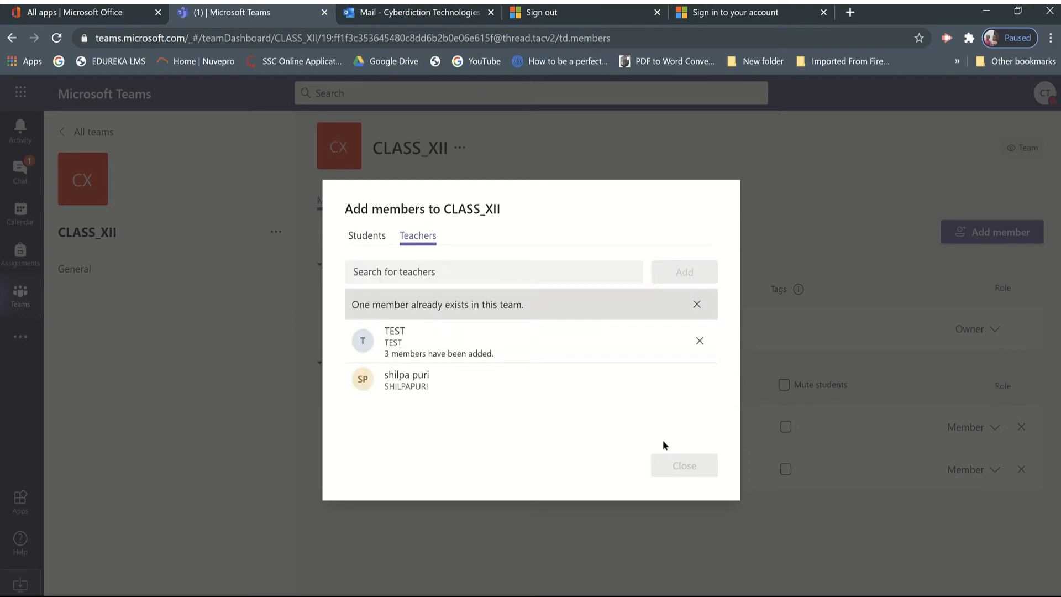
Try again to remove the TEST group from the added teachers, dismiss the notice, and close the member dialog.
left_click(699, 342)
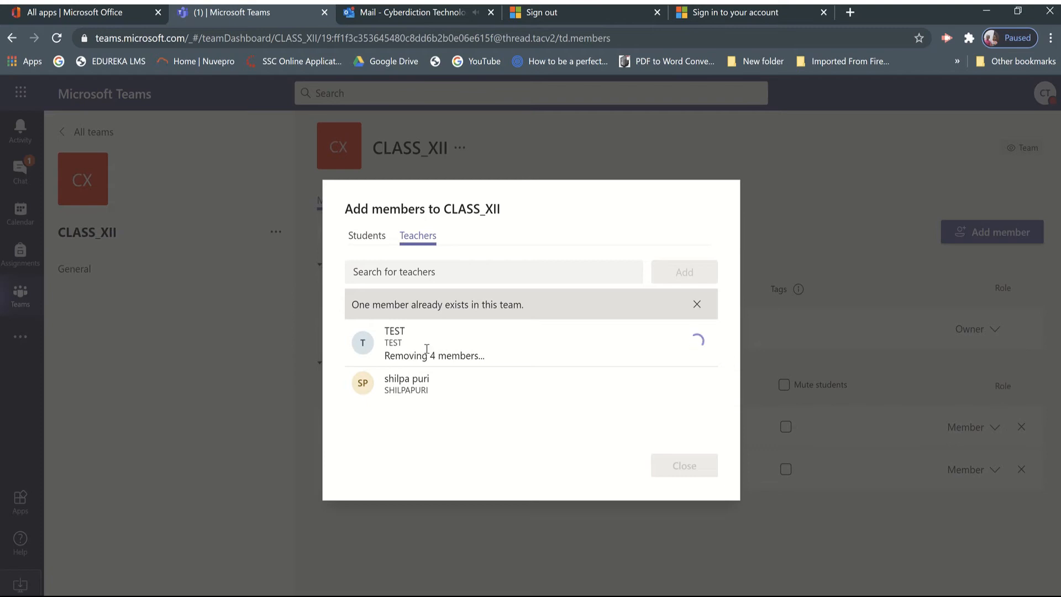
left_click(697, 305)
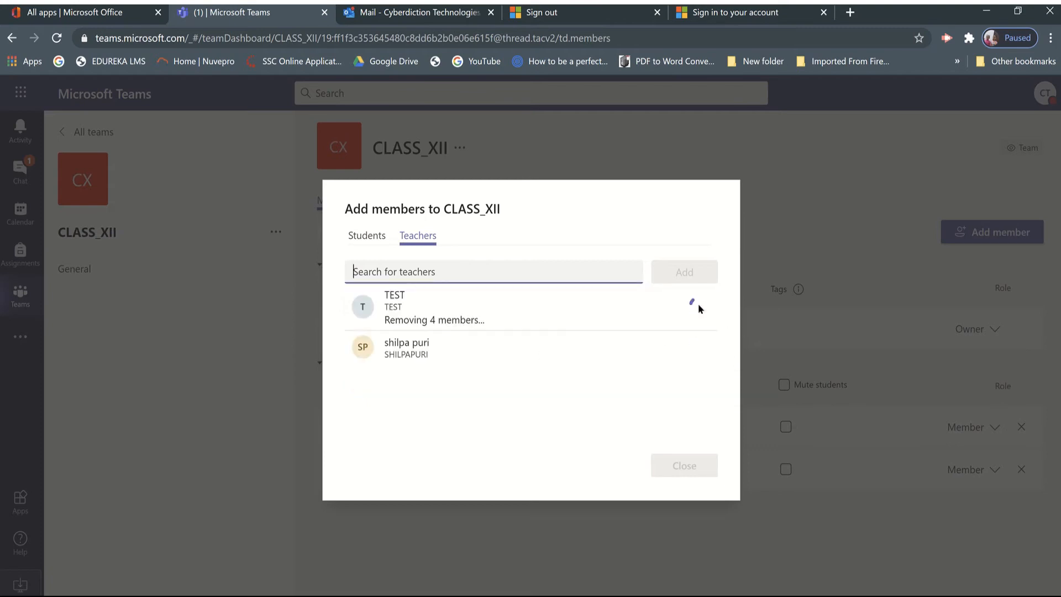
left_click(681, 473)
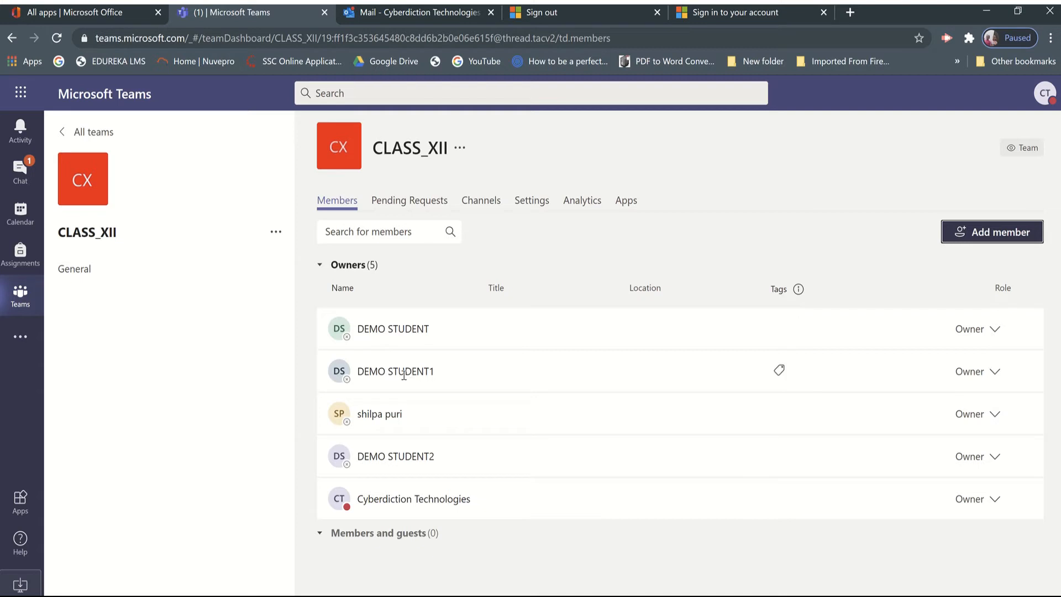
Examine DEMO STUDENT's contact card and the options offered for that entry in the owners list.
mouse_move(411, 387)
mouse_move(419, 334)
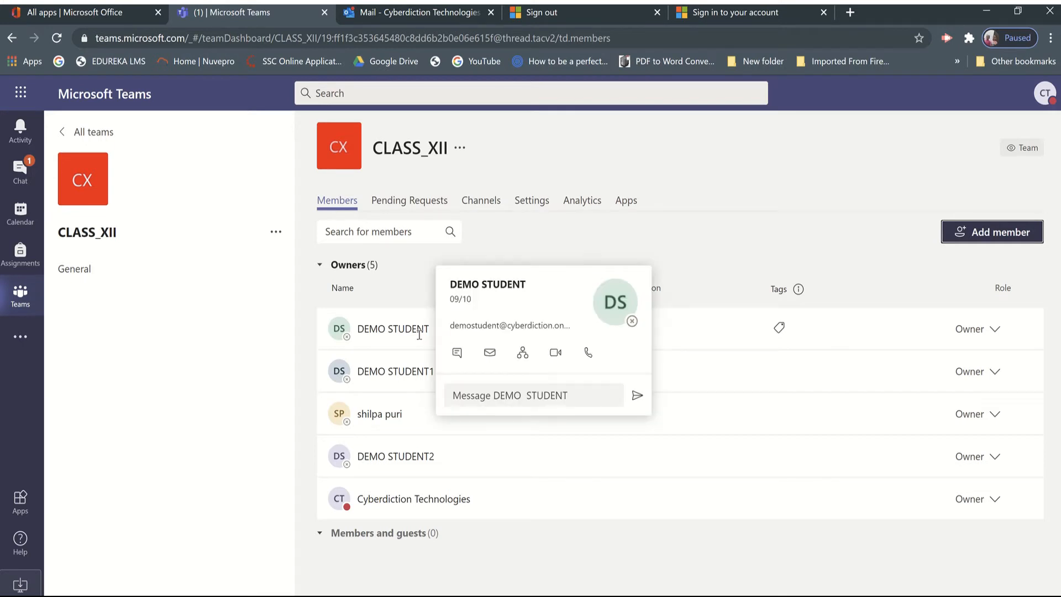
left_click(343, 328)
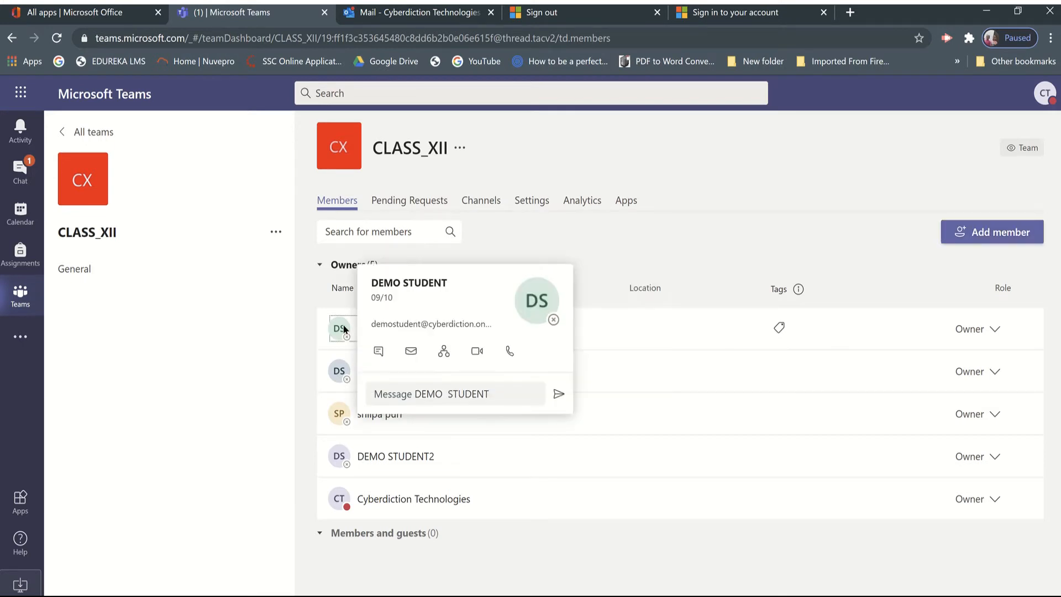
right_click(343, 328)
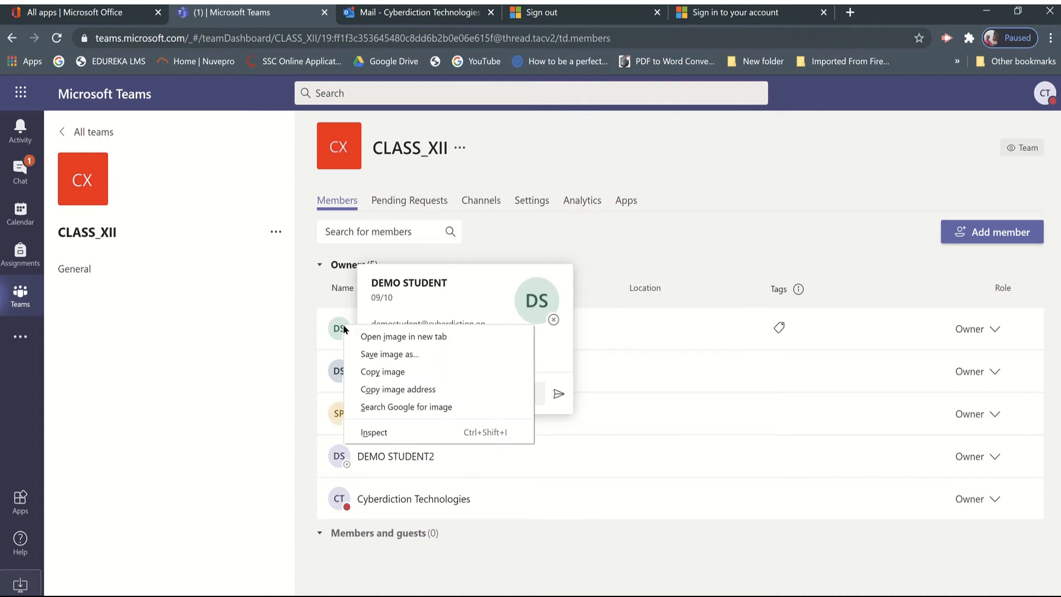
left_click(336, 326)
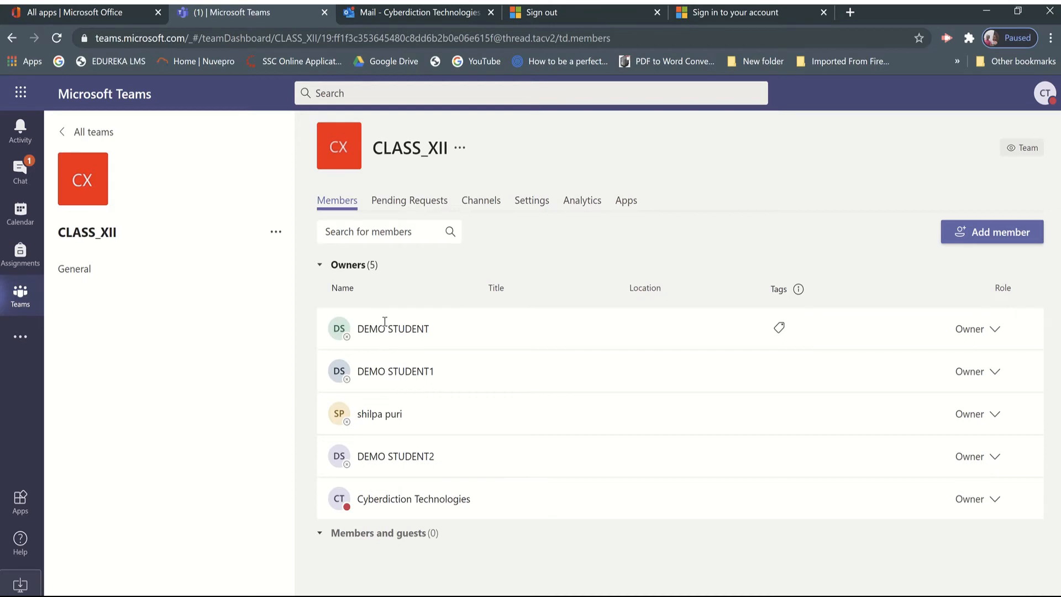
mouse_move(386, 323)
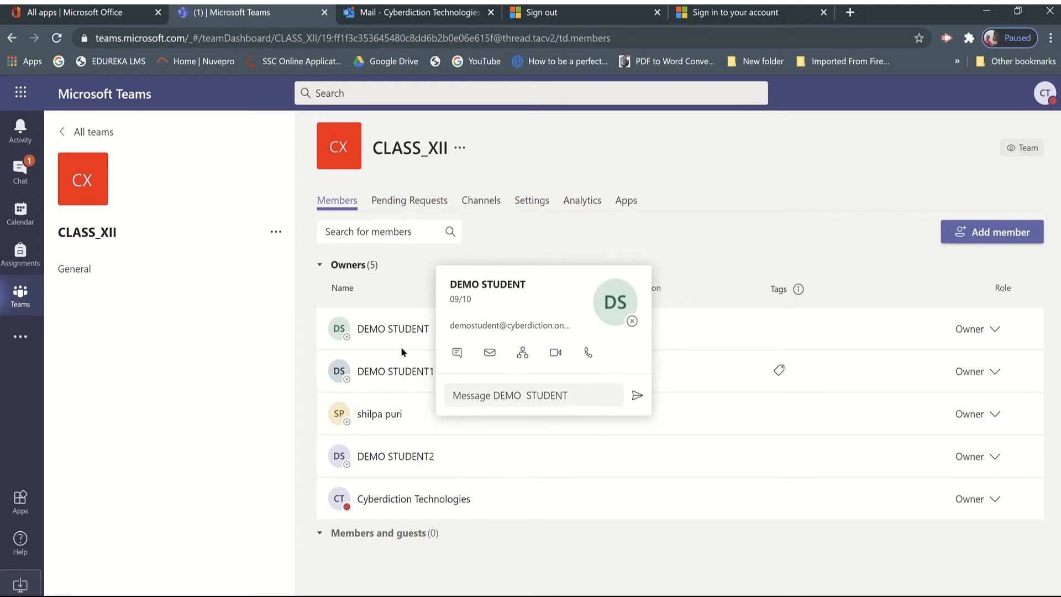
right_click(344, 334)
left_click(375, 326)
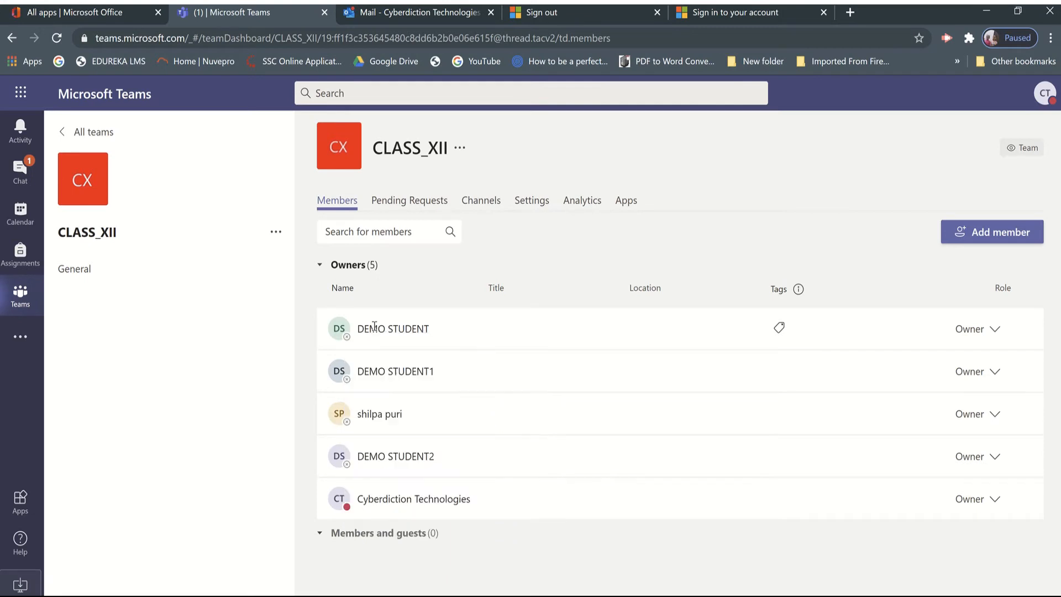
mouse_move(374, 325)
Change the roles of DEMO STUDENT, DEMO STUDENT1 and DEMO STUDENT2 from Owner to Member in the CLASS_XII team.
left_click(994, 330)
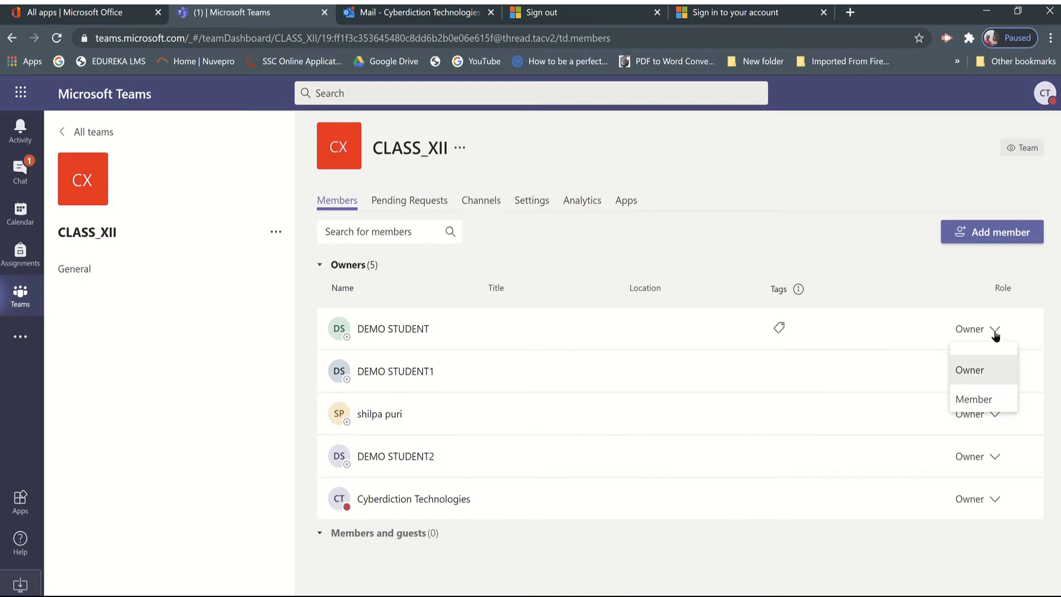
left_click(977, 394)
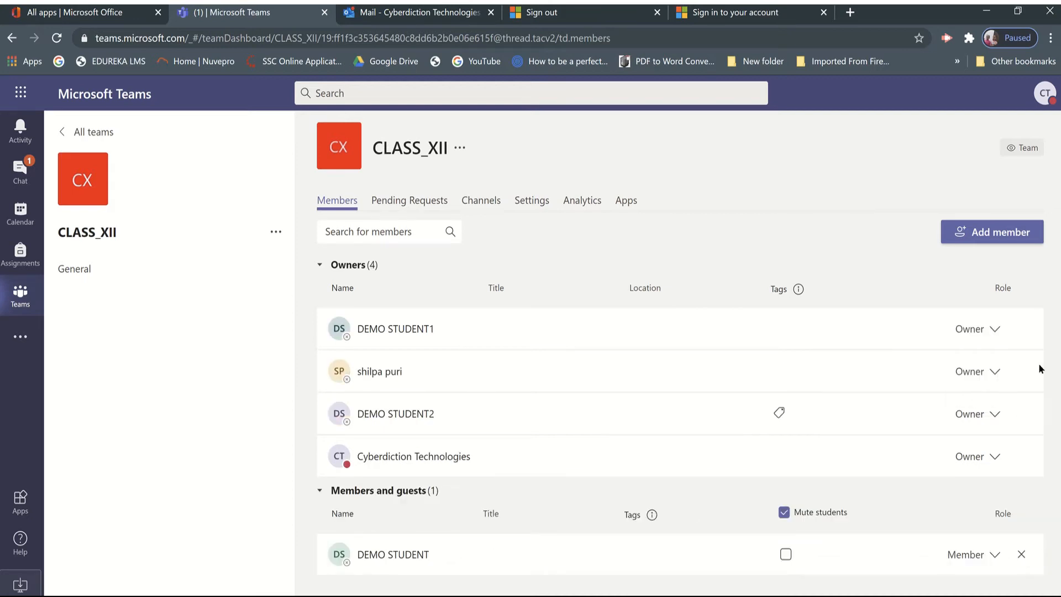
left_click(994, 329)
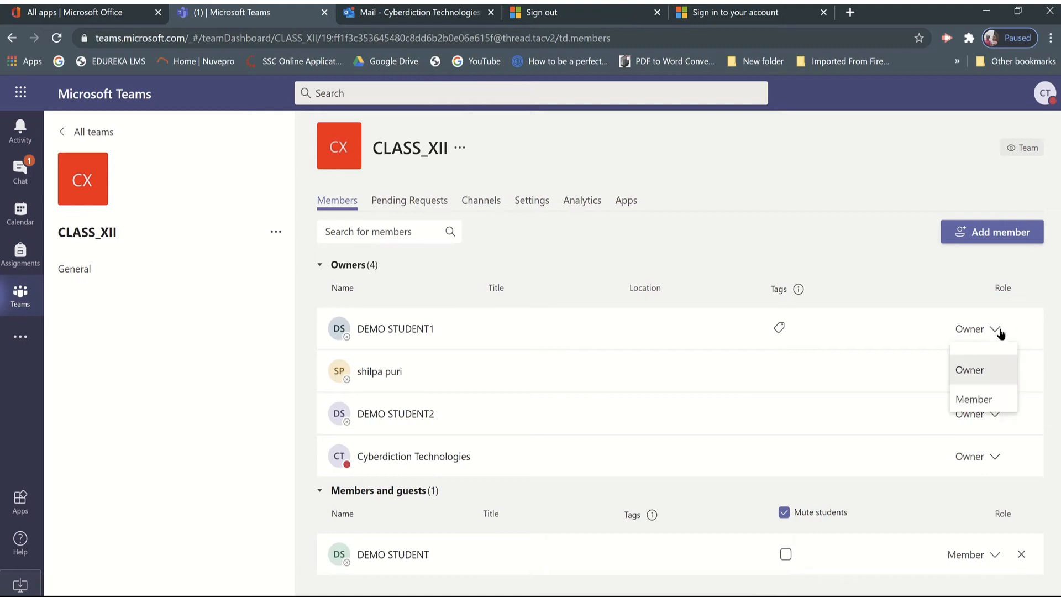
left_click(970, 398)
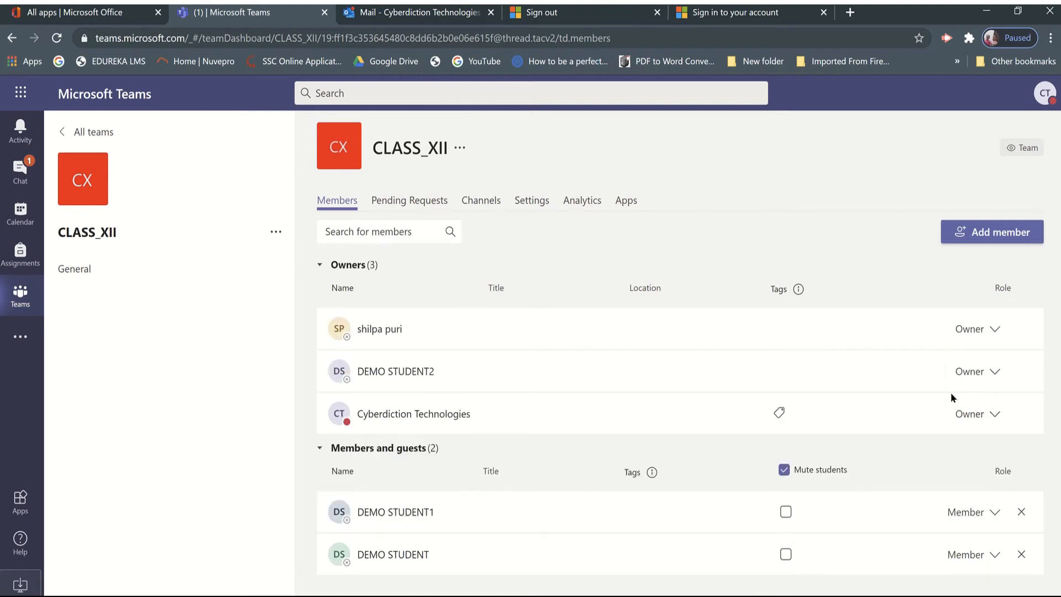
left_click(993, 372)
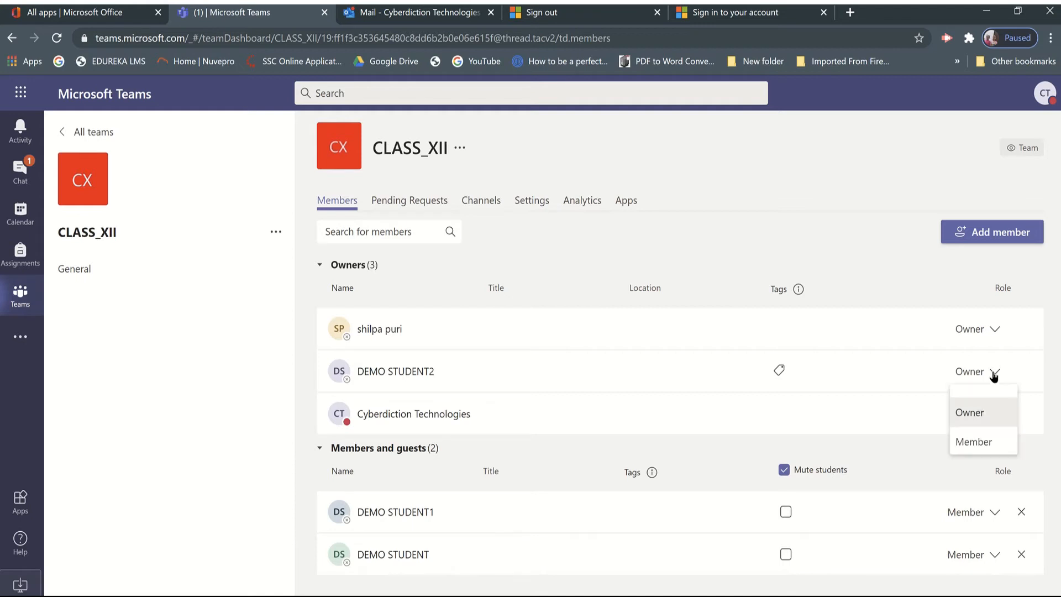
left_click(974, 441)
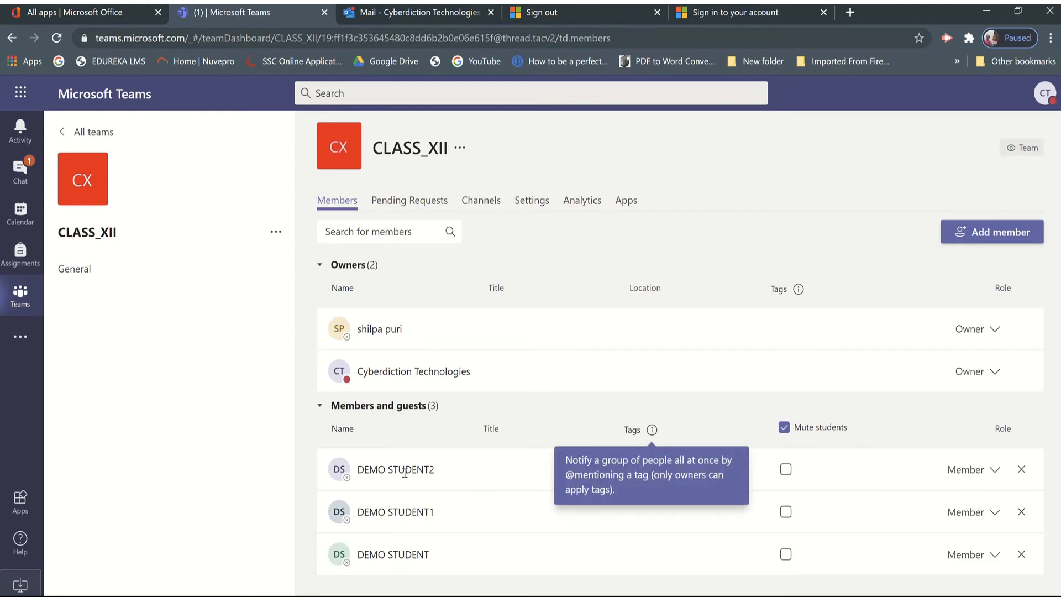
mouse_move(408, 473)
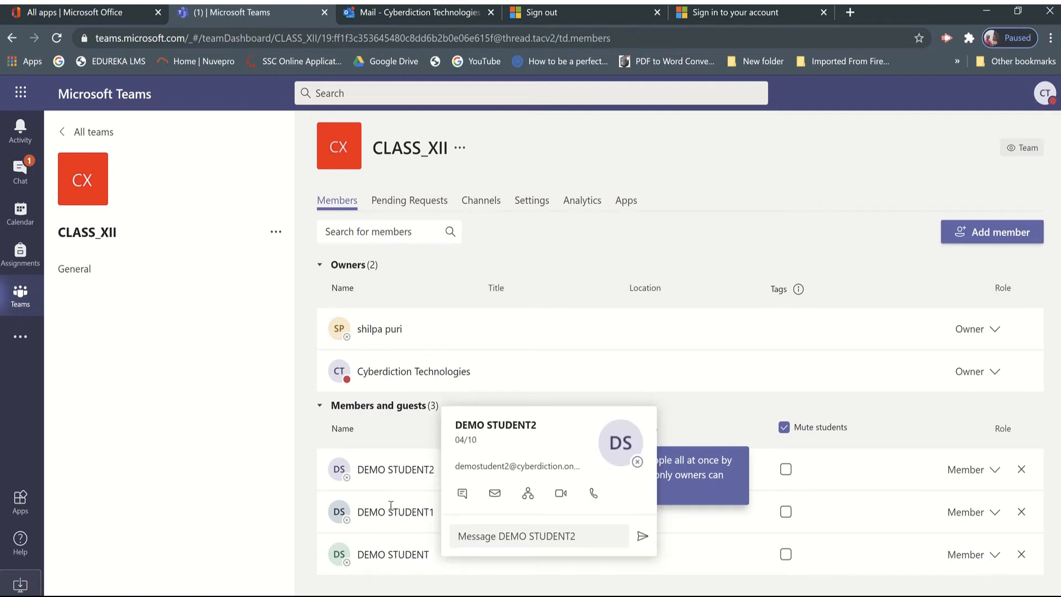
mouse_move(384, 551)
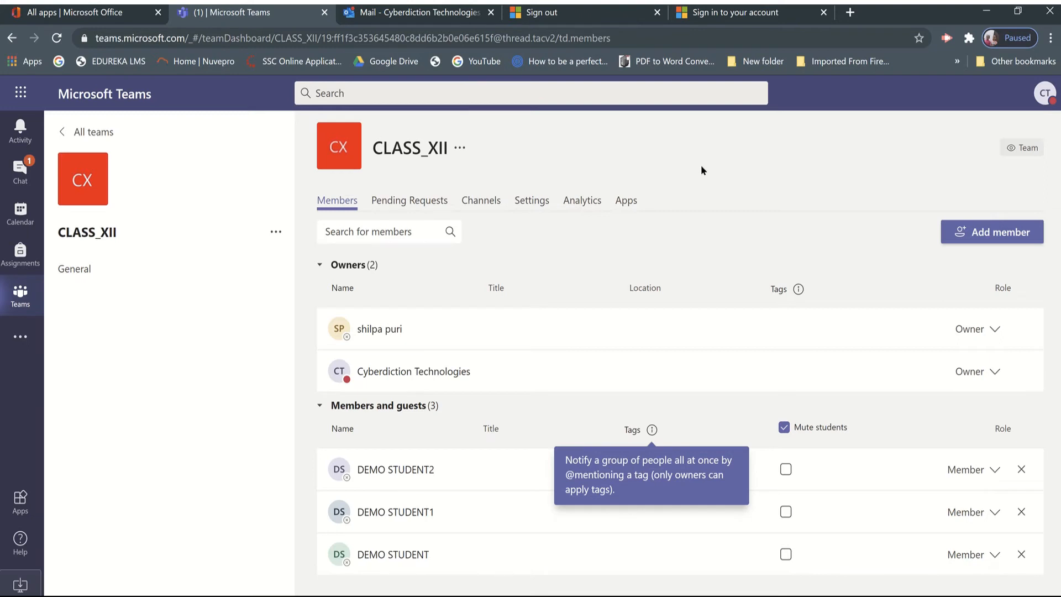
Generate a team code for CLASS_XII in the team's settings.
left_click(485, 209)
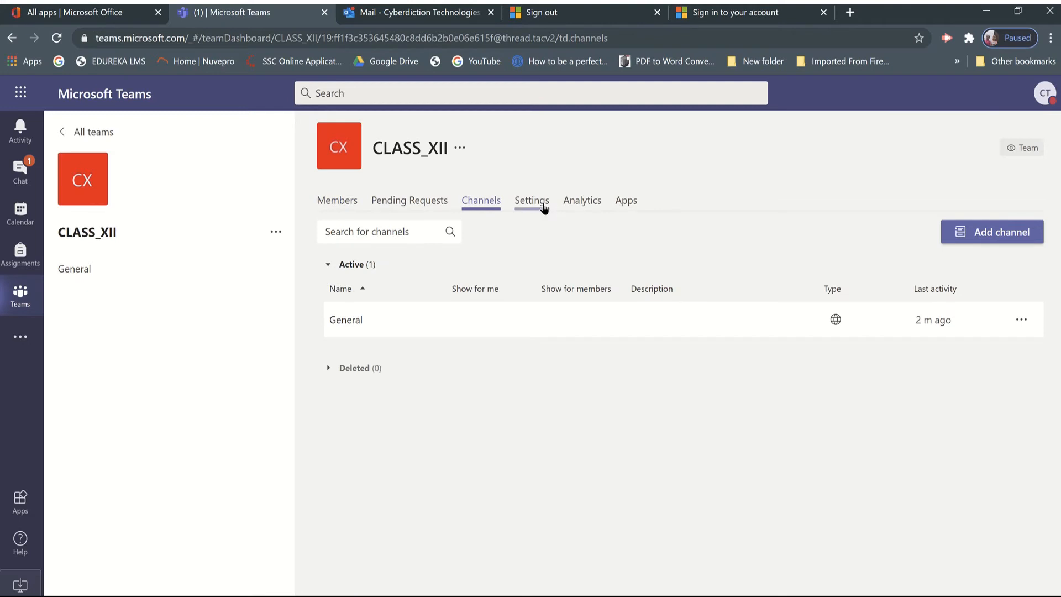
left_click(544, 207)
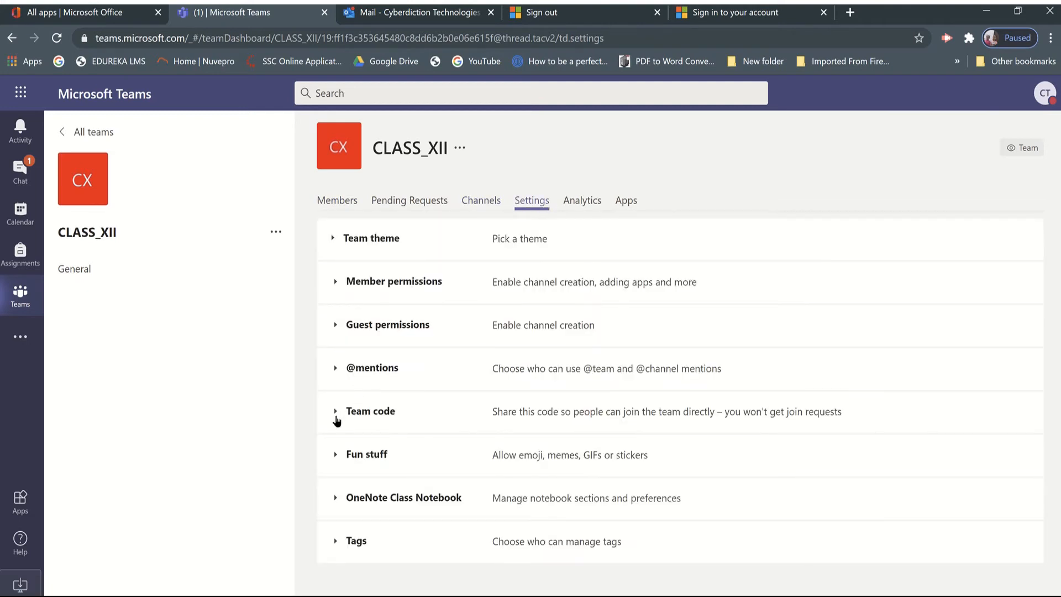
left_click(335, 418)
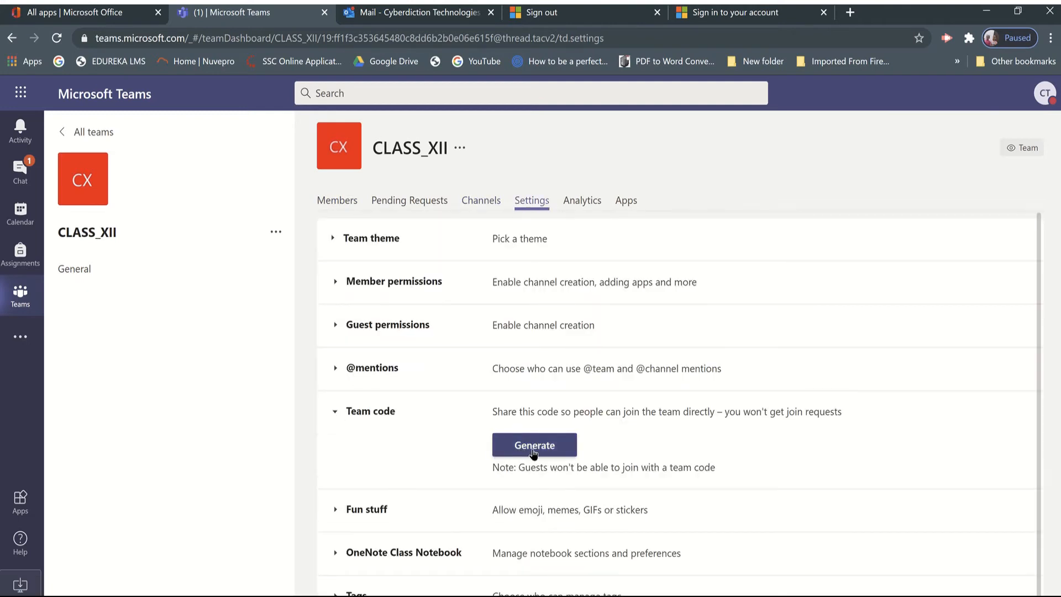
left_click(533, 454)
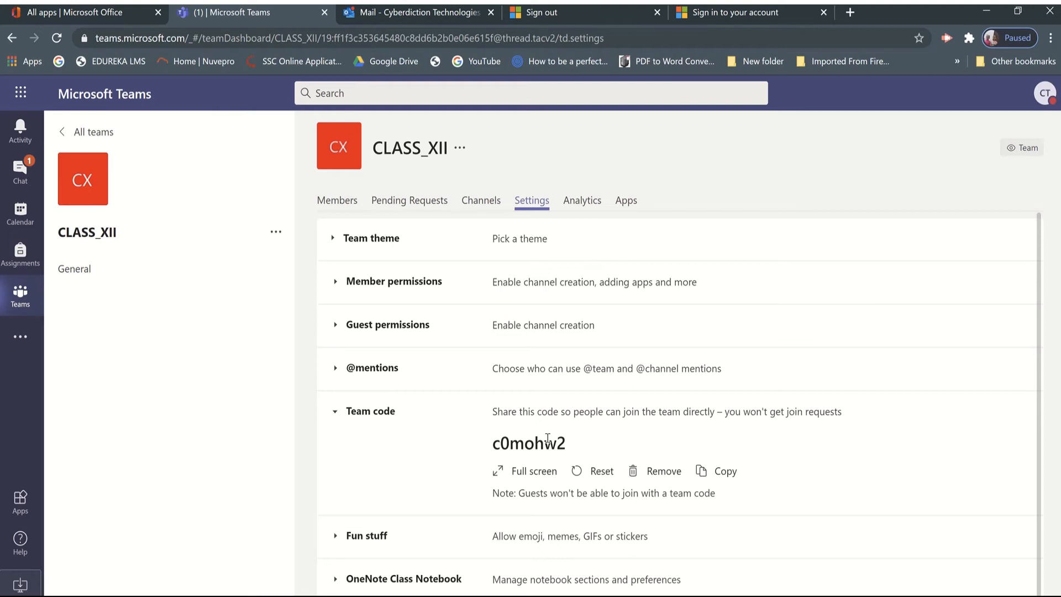
Examine the member permissions of CLASS_XII, including message deletion and editing, and collapse the section.
scroll(642, 488, "down", 1)
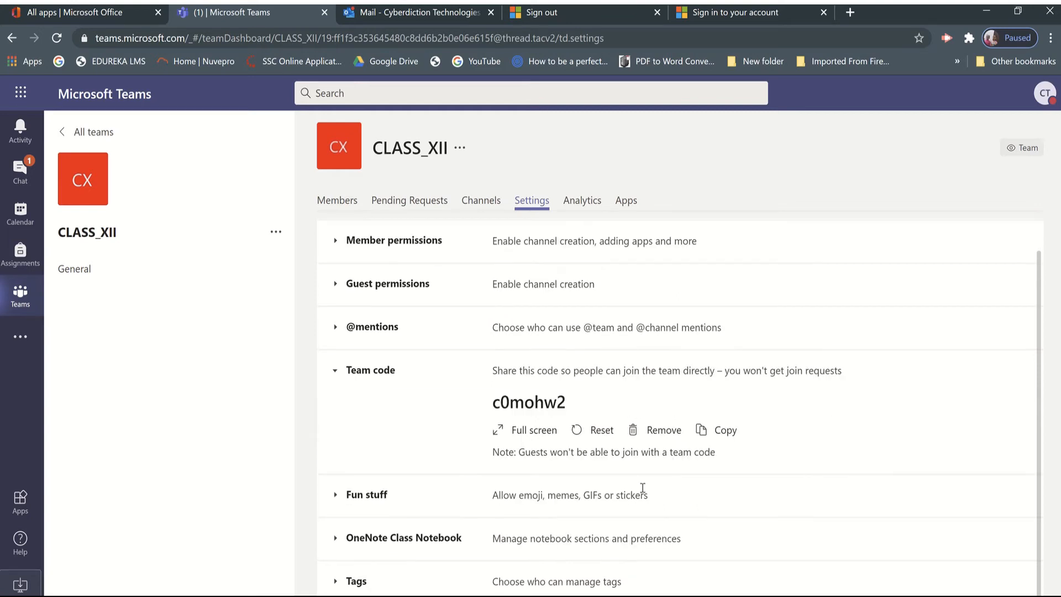
scroll(642, 487, "up", 1)
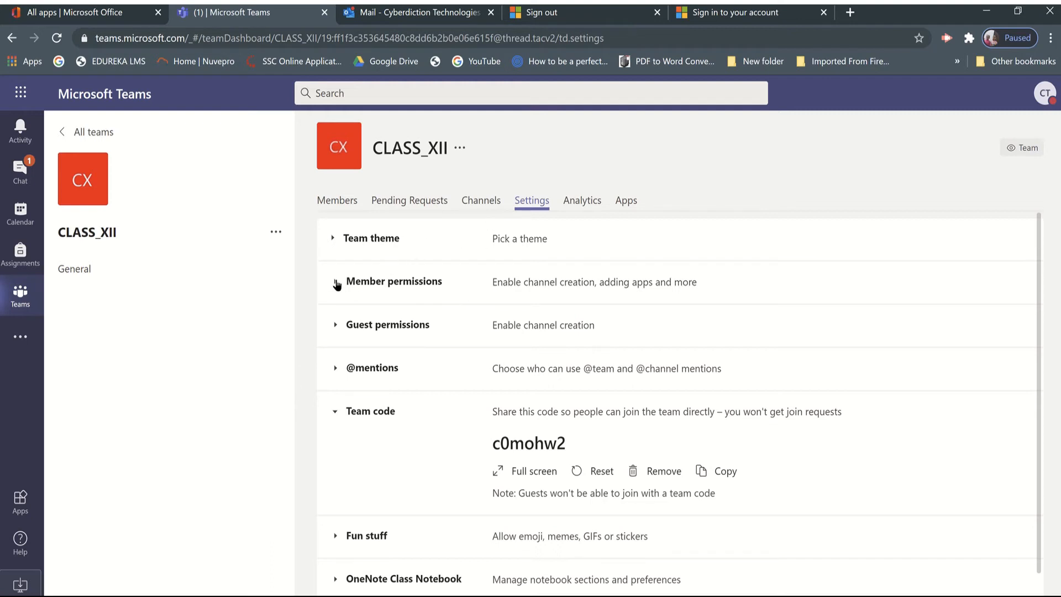
left_click(336, 283)
scroll(454, 398, "down", 1)
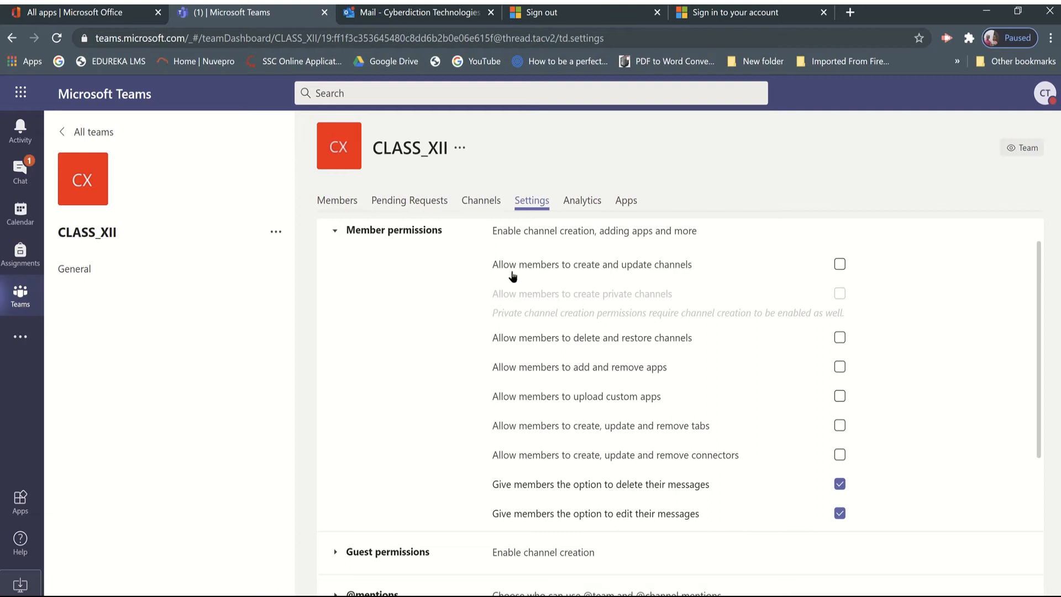
scroll(512, 273, "up", 1)
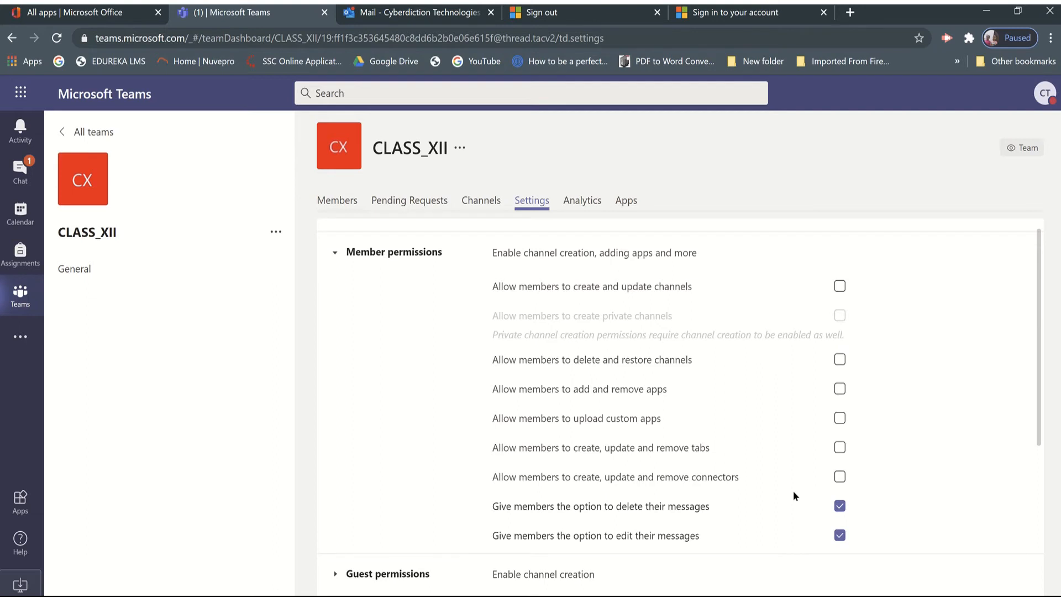
scroll(793, 494, "down", 3)
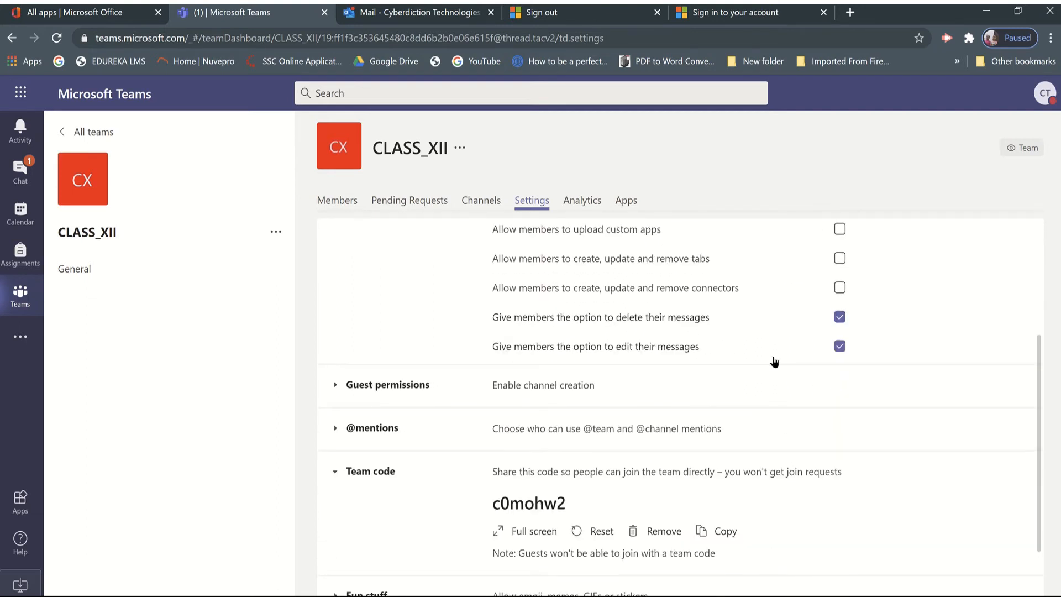
scroll(772, 363, "up", 2)
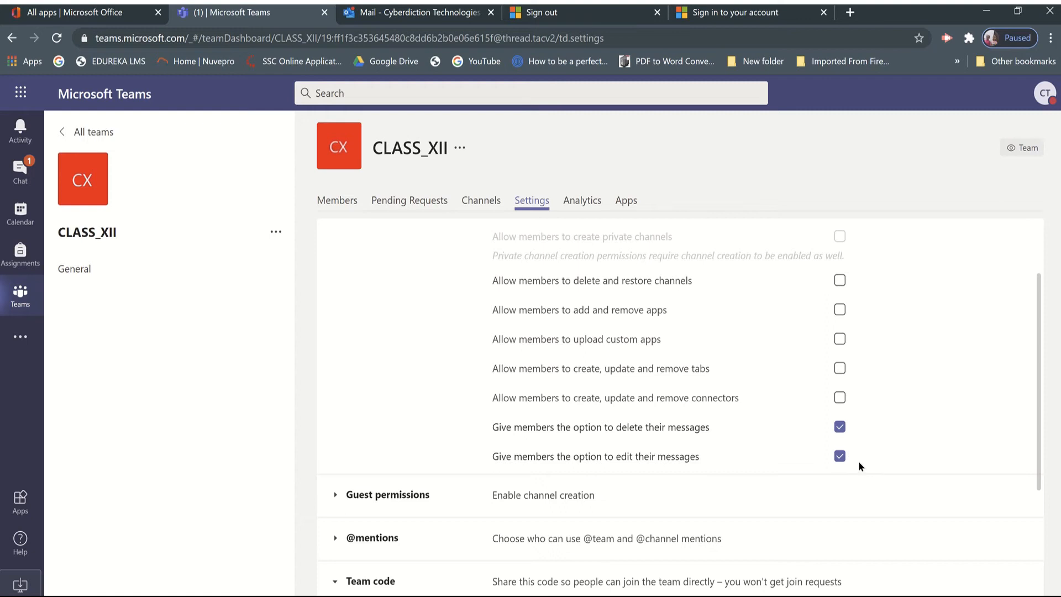
left_click(839, 428)
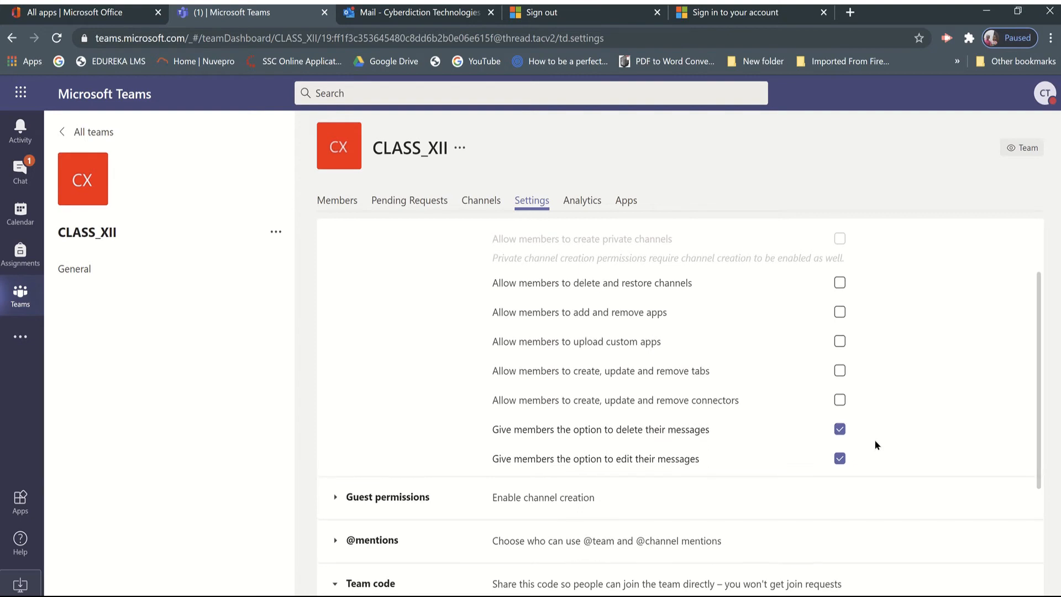
scroll(875, 440, "down", 4)
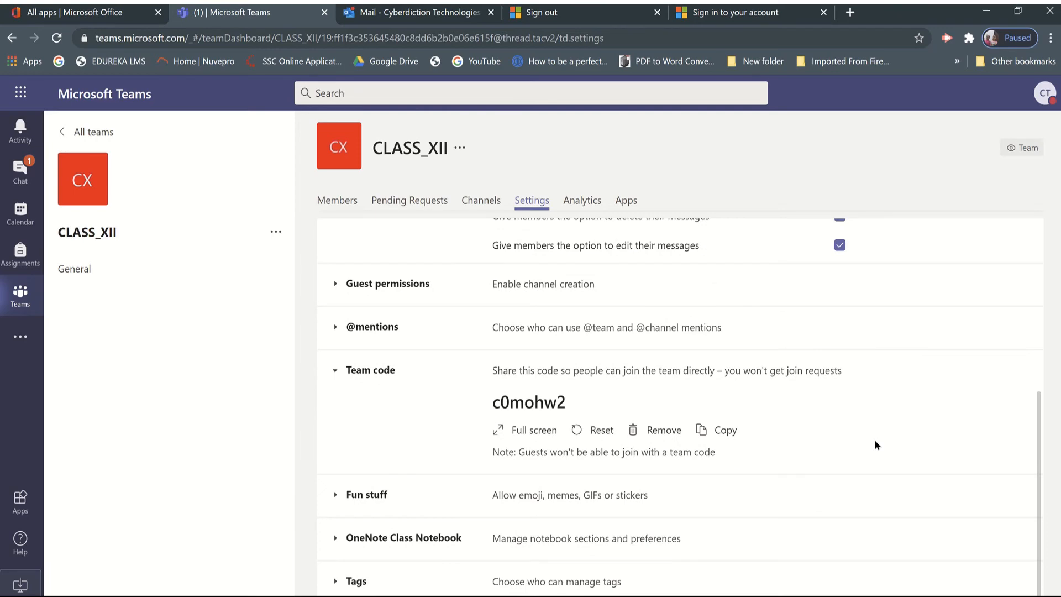
scroll(875, 442, "up", 6)
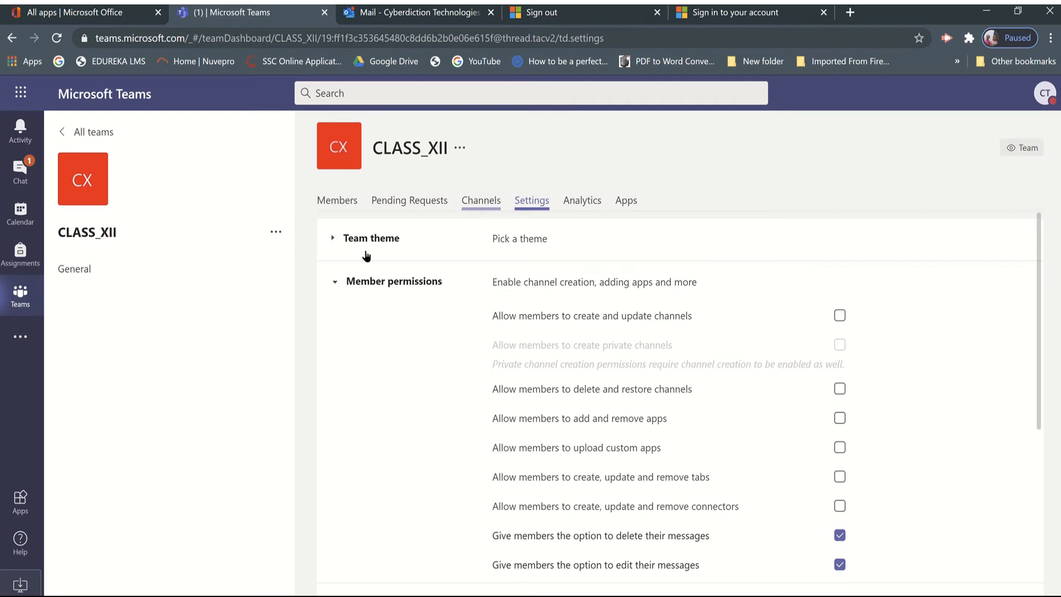
left_click(333, 284)
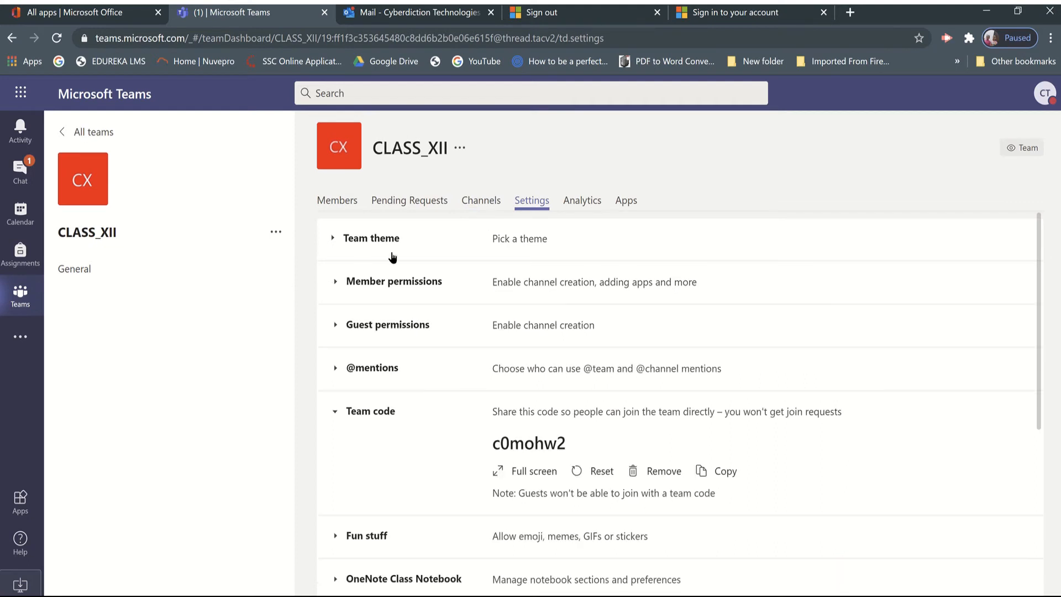
Review the channels and members of CLASS_XII and open its General channel.
left_click(483, 205)
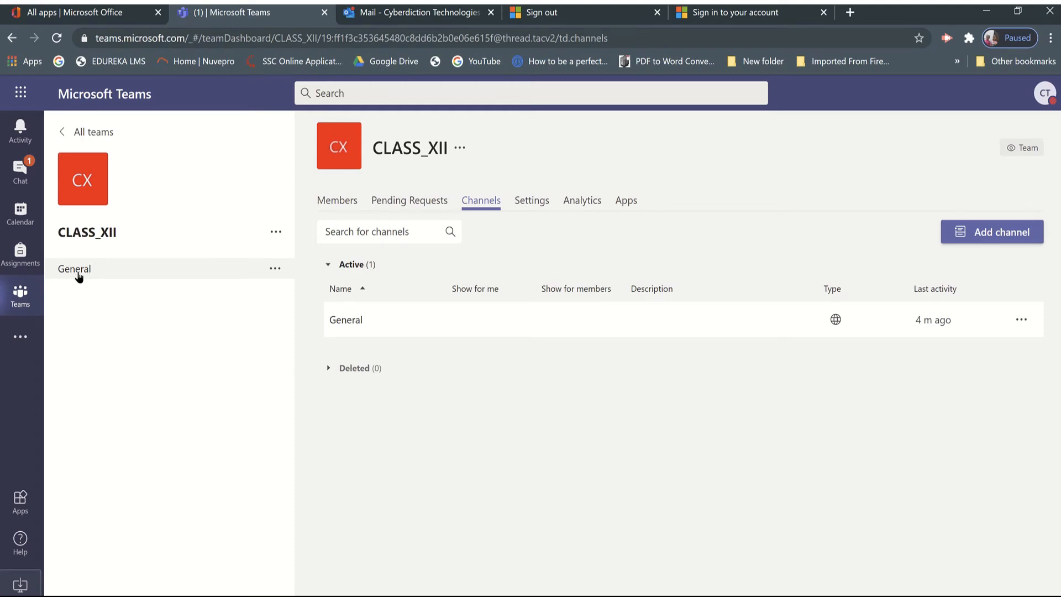
left_click(340, 200)
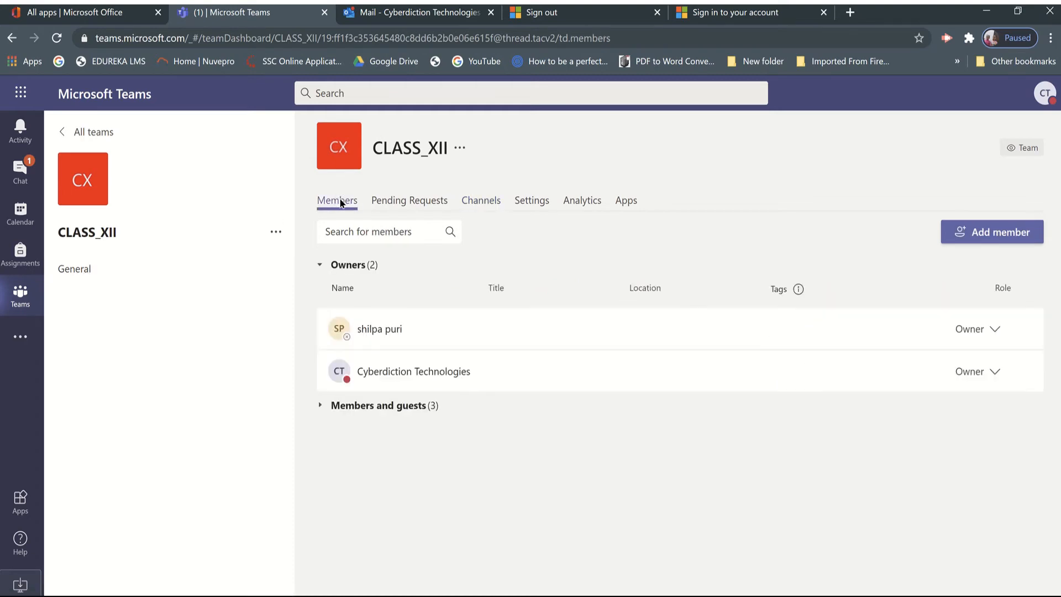
left_click(82, 270)
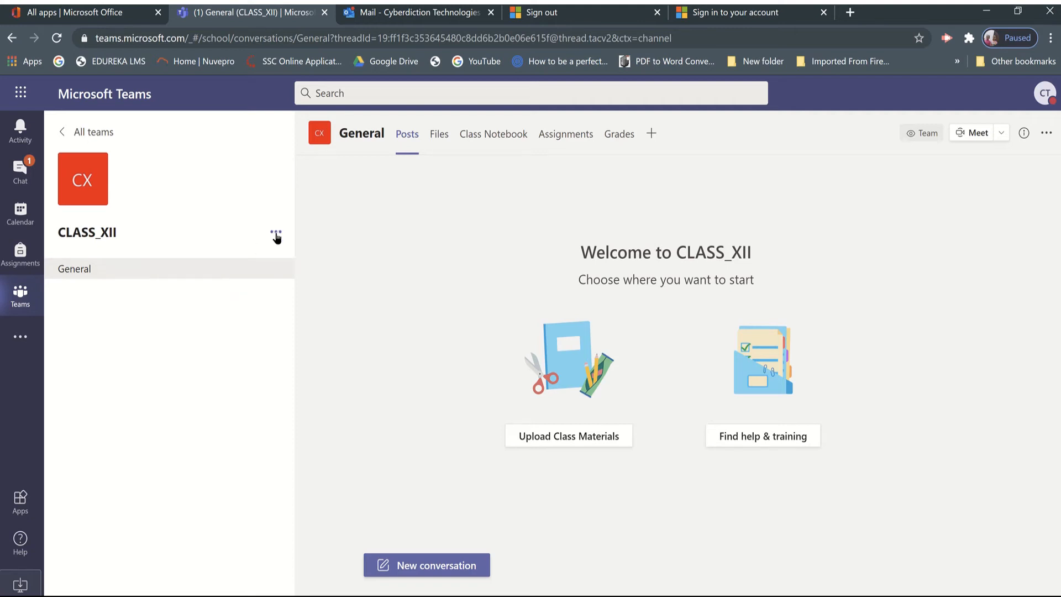
Return to managing the CLASS_XII team and examine the guest permissions in its settings.
left_click(275, 233)
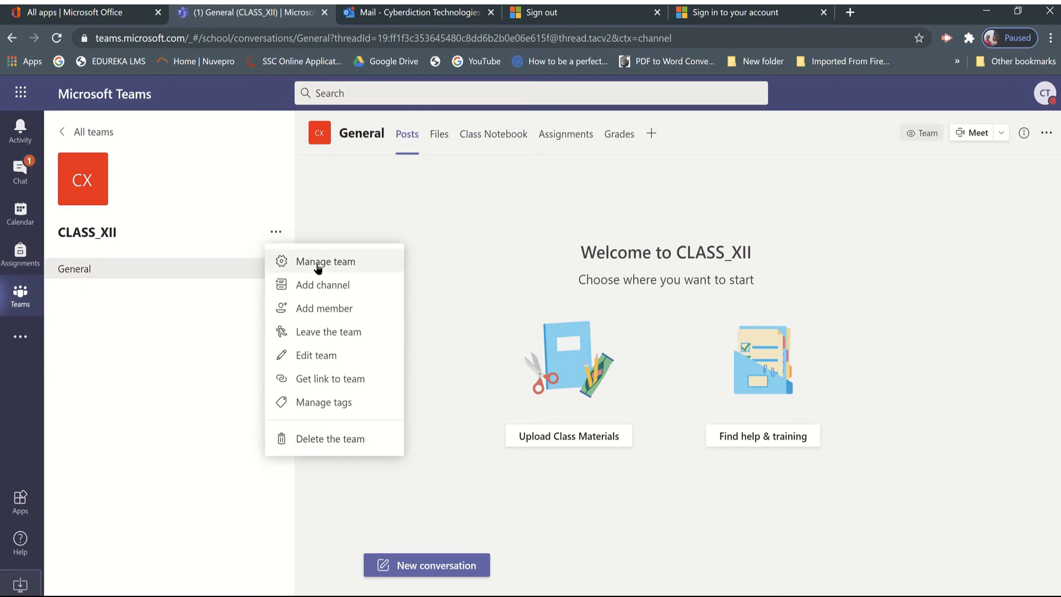
left_click(317, 266)
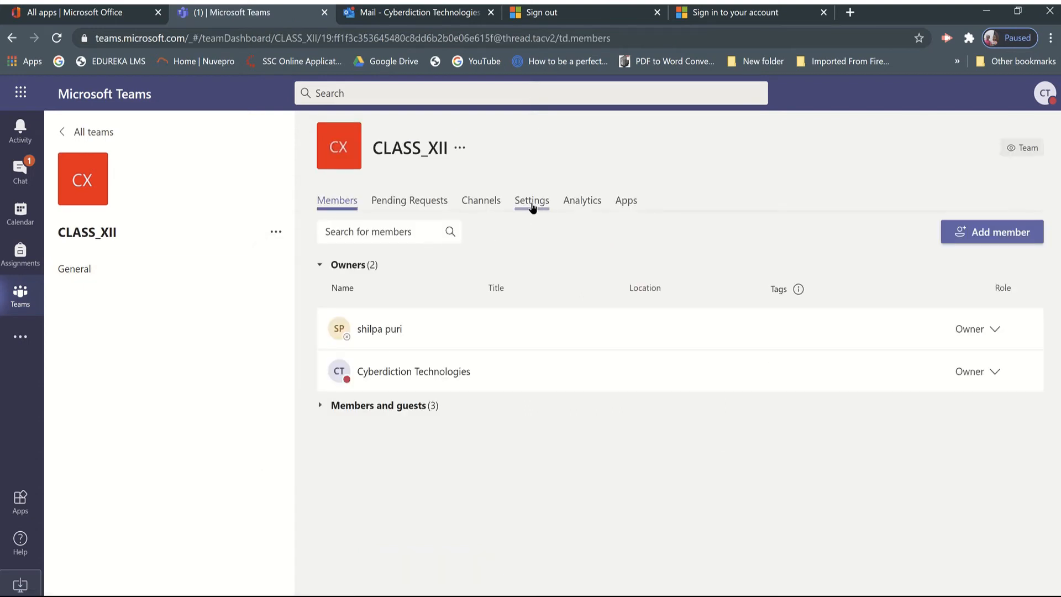
left_click(532, 208)
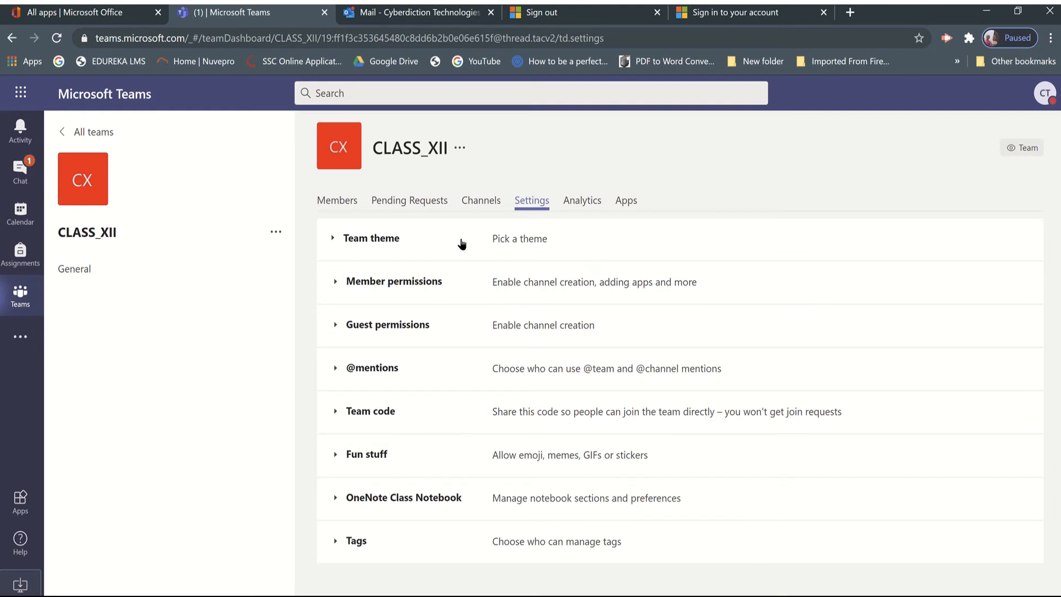
left_click(335, 326)
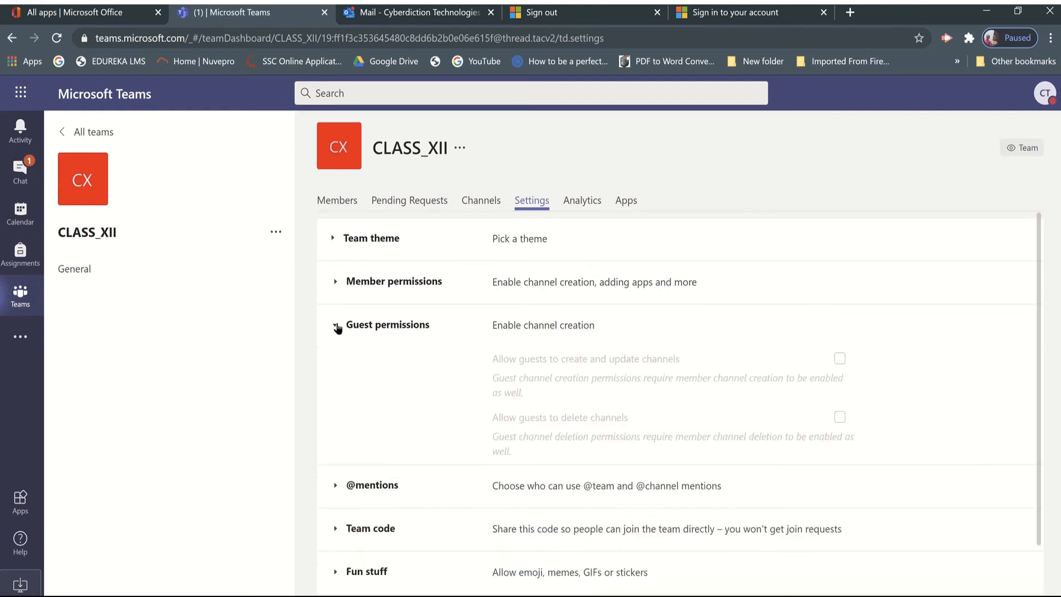
left_click(335, 326)
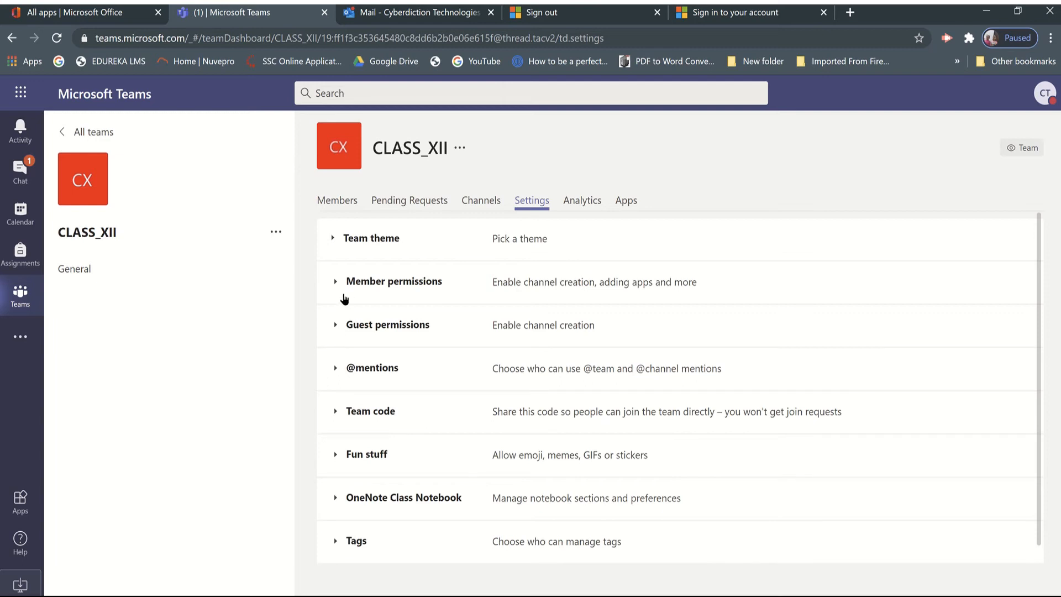
Look through the pending requests, channels, settings and members of CLASS_XII, and display the team's available actions.
left_click(436, 207)
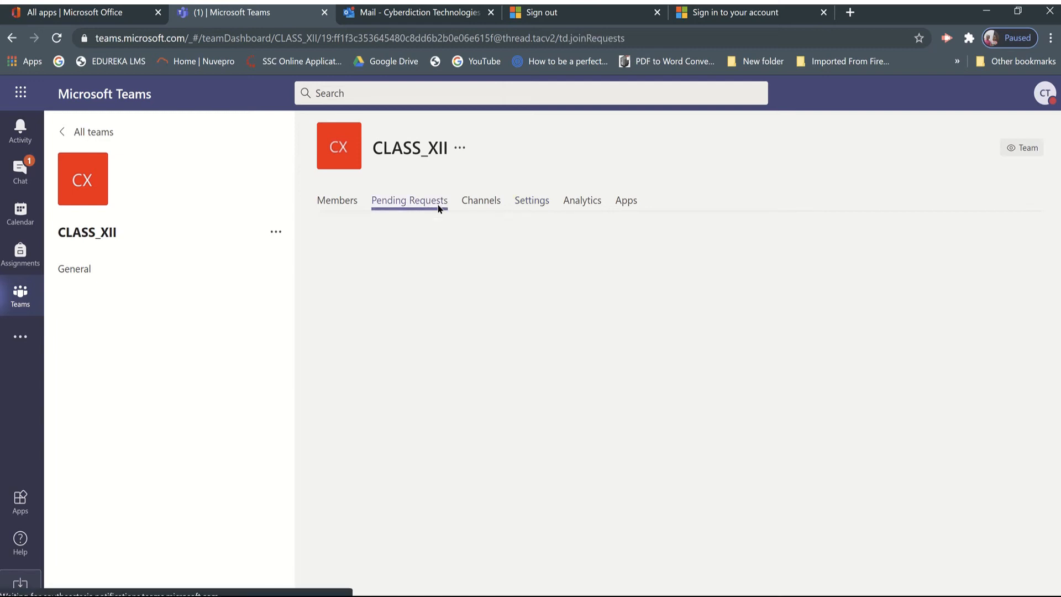
left_click(482, 210)
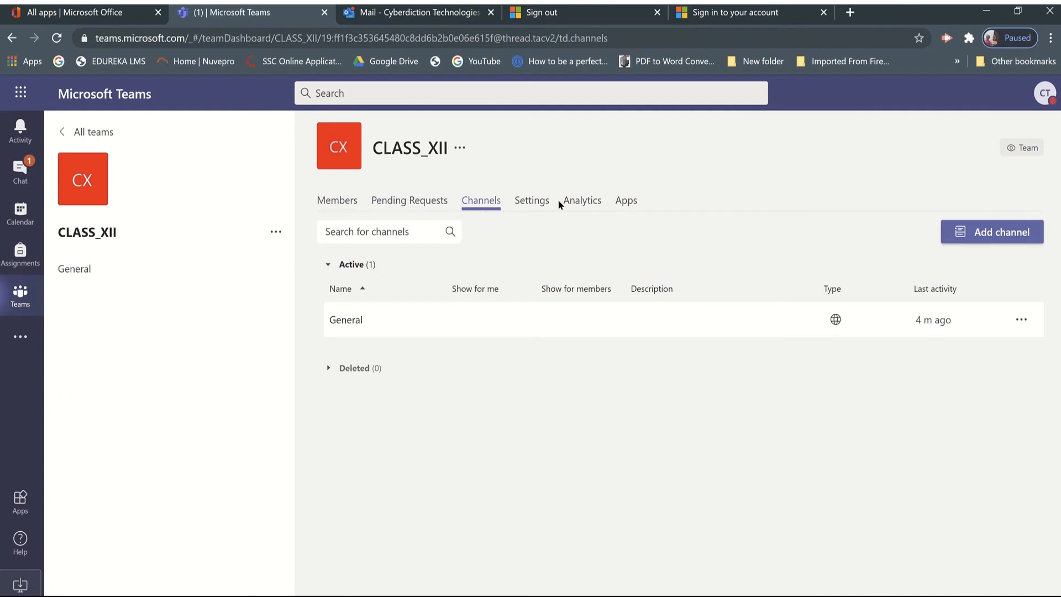
left_click(529, 204)
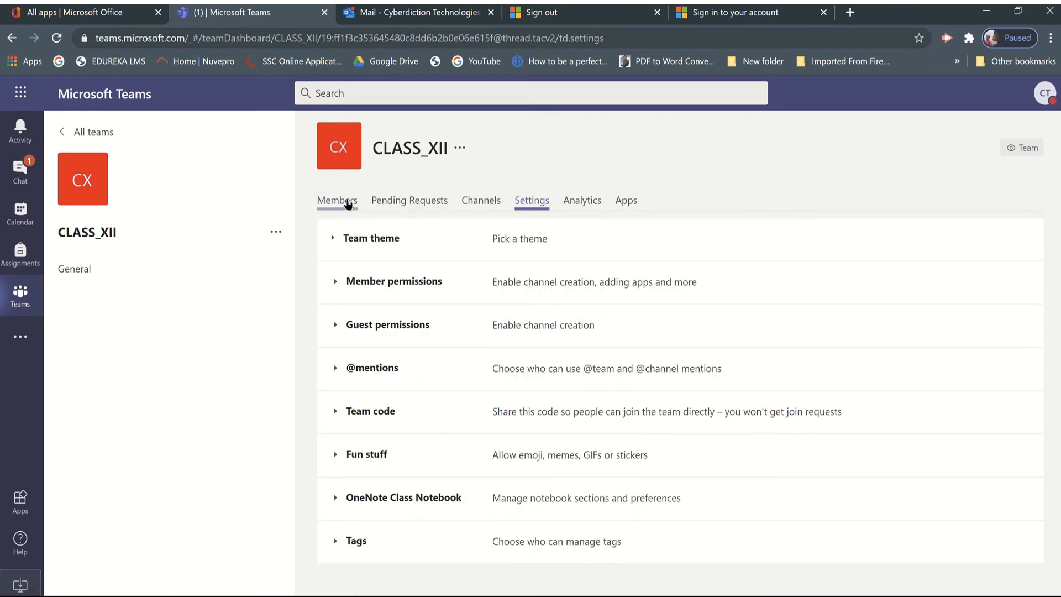
left_click(348, 203)
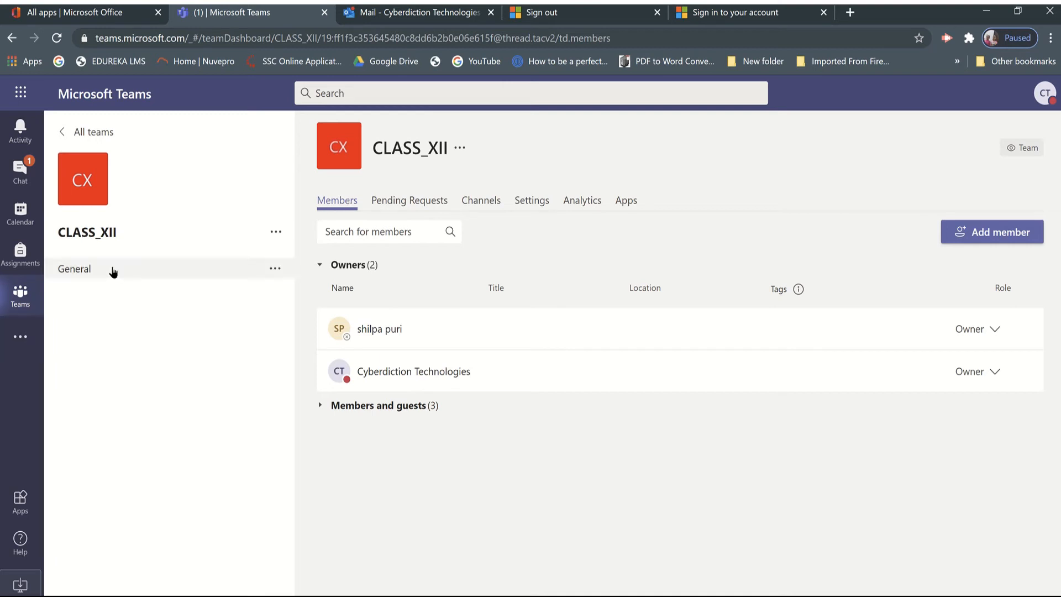
left_click(276, 232)
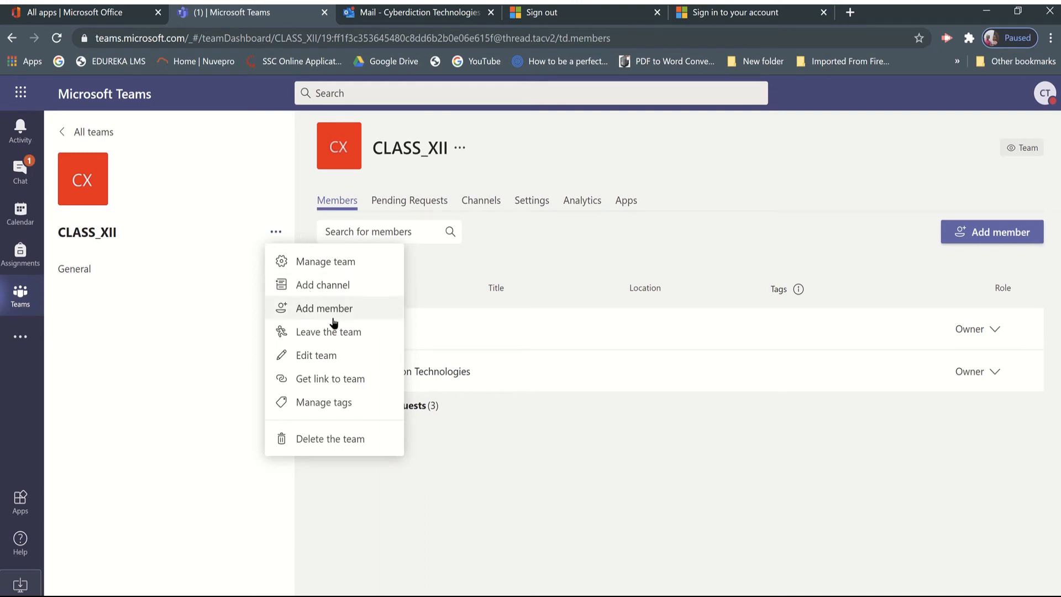
Create a channel named Science in the CLASS_XII team with Private privacy, accessible only to a specific group of people.
left_click(324, 286)
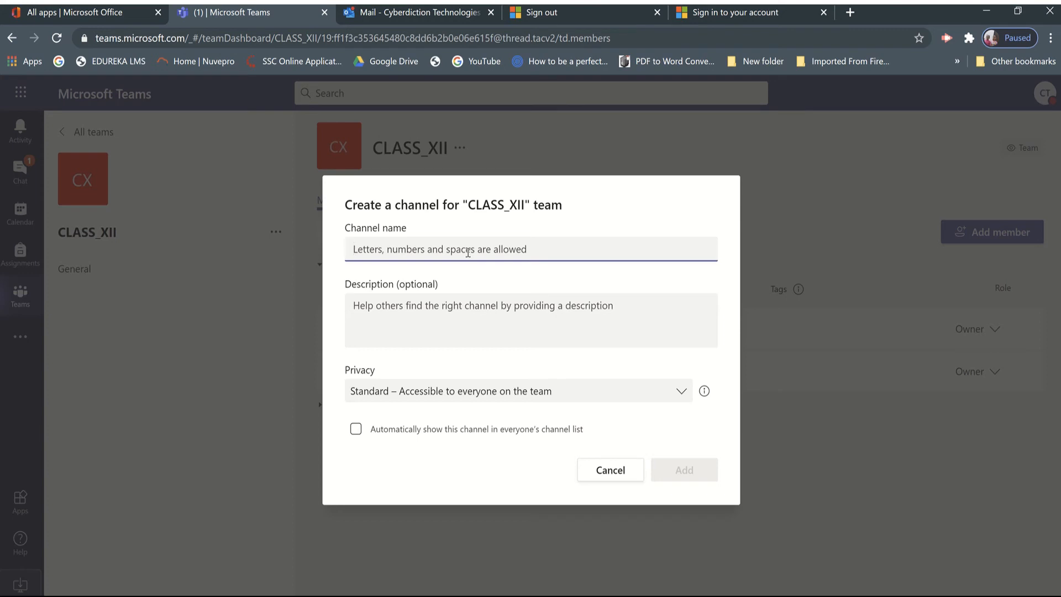
type("Science")
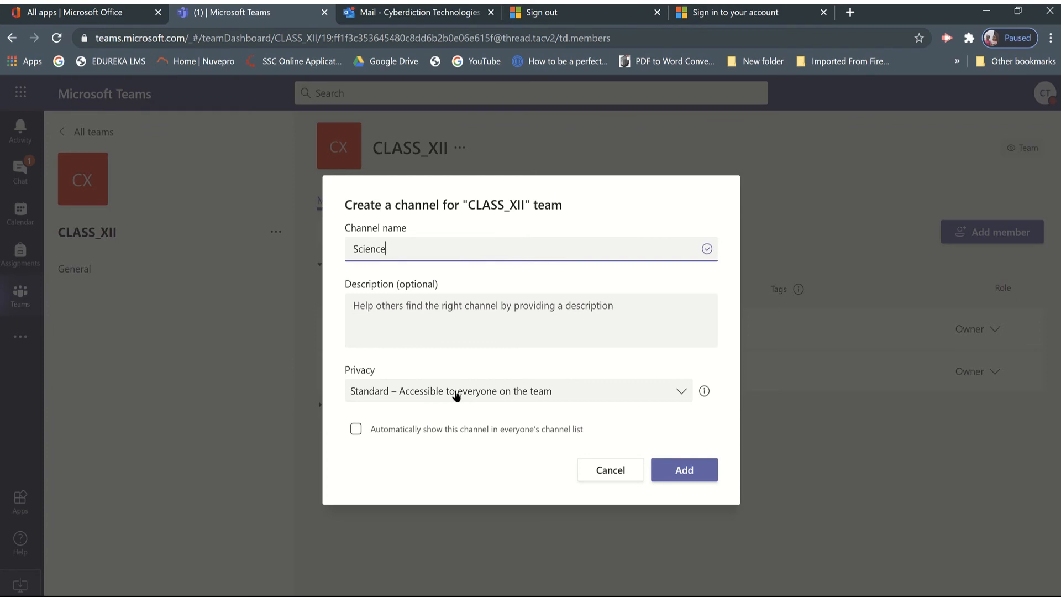
left_click(391, 393)
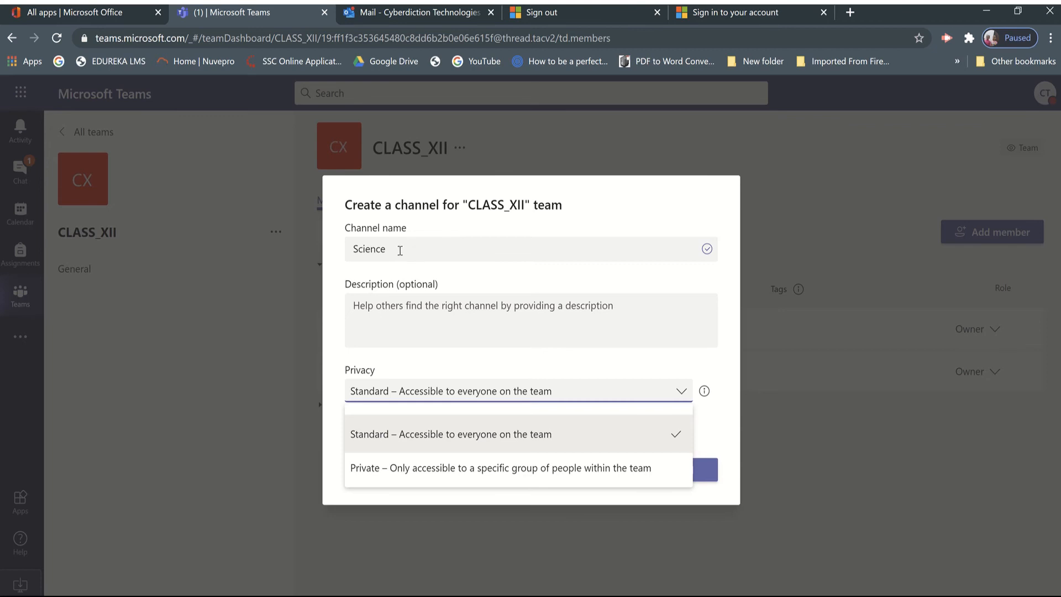
left_click(370, 467)
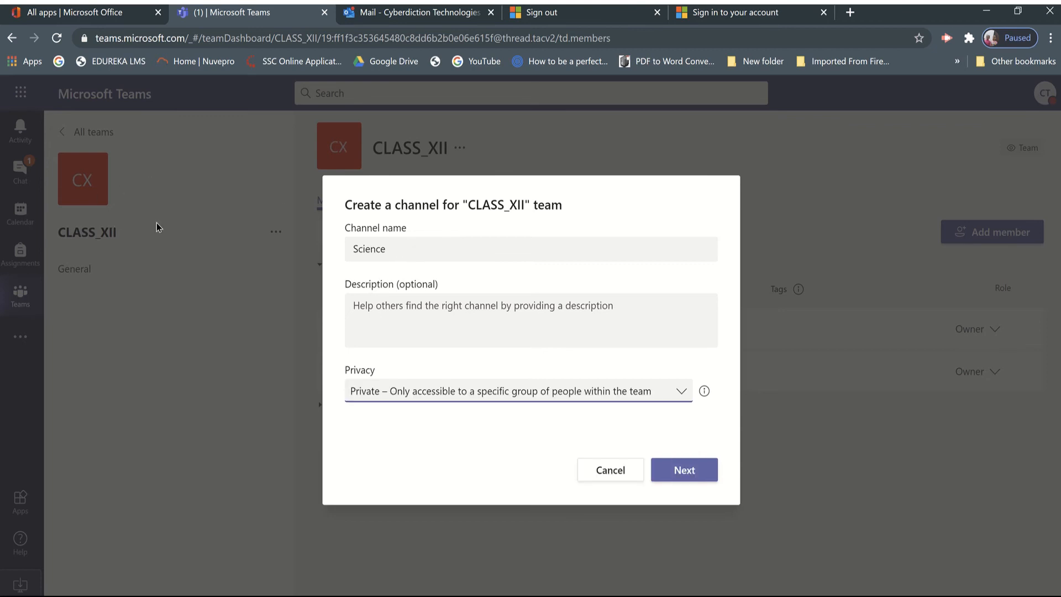
left_click(699, 474)
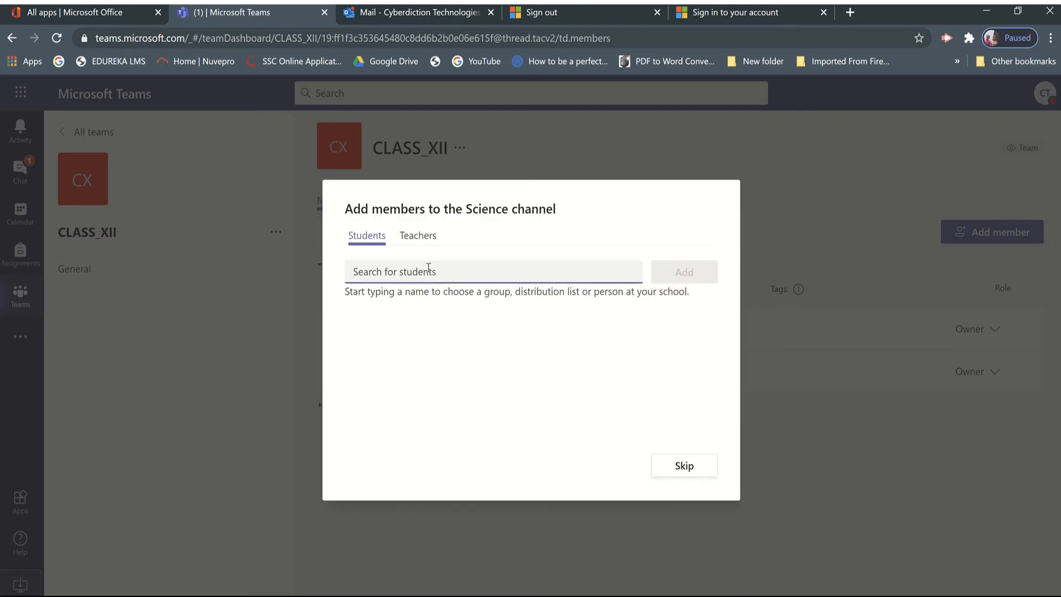
Add DEMO STUDENT and DEMO STUDENT2 as students of the Science channel and finish the channel setup.
type("demo")
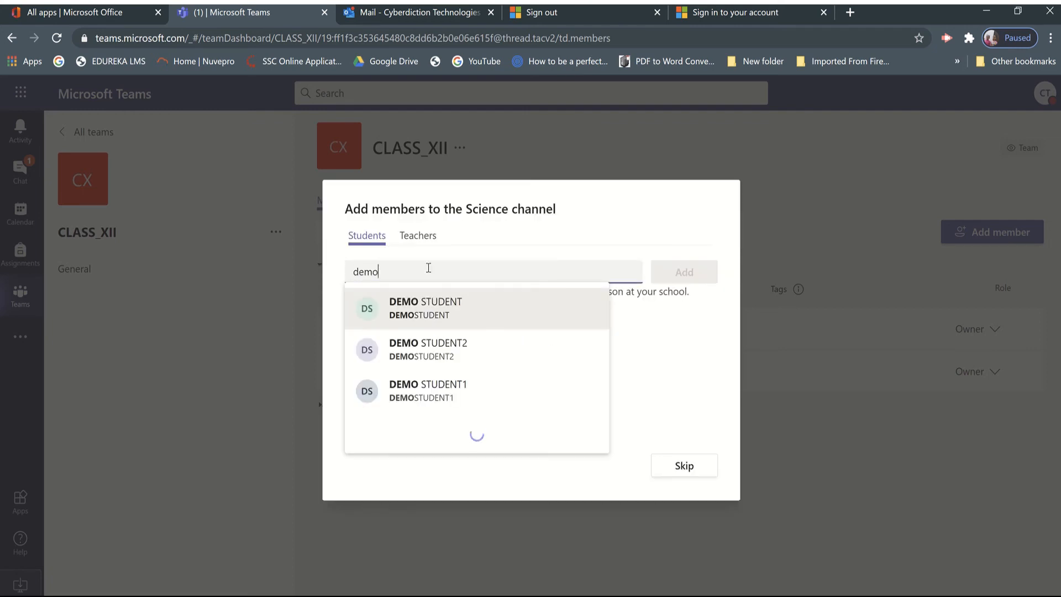
left_click(427, 314)
type("demo")
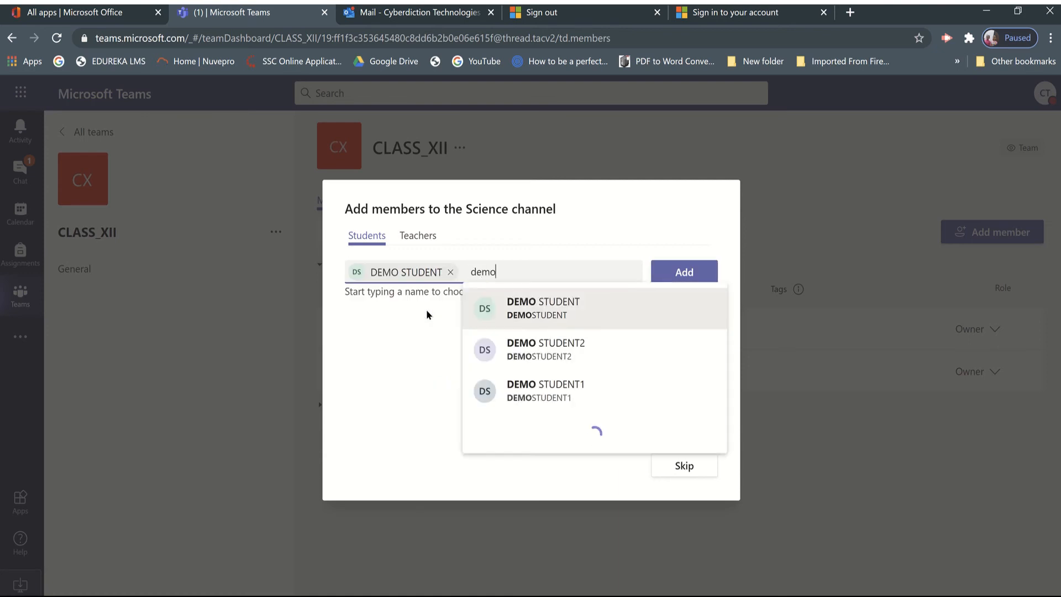
left_click(536, 342)
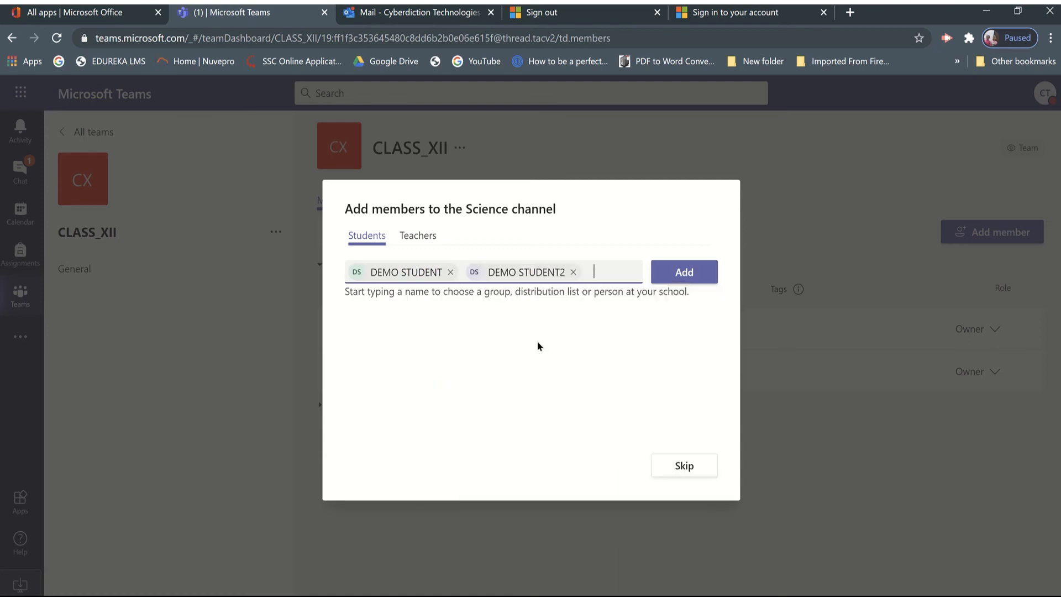
left_click(682, 273)
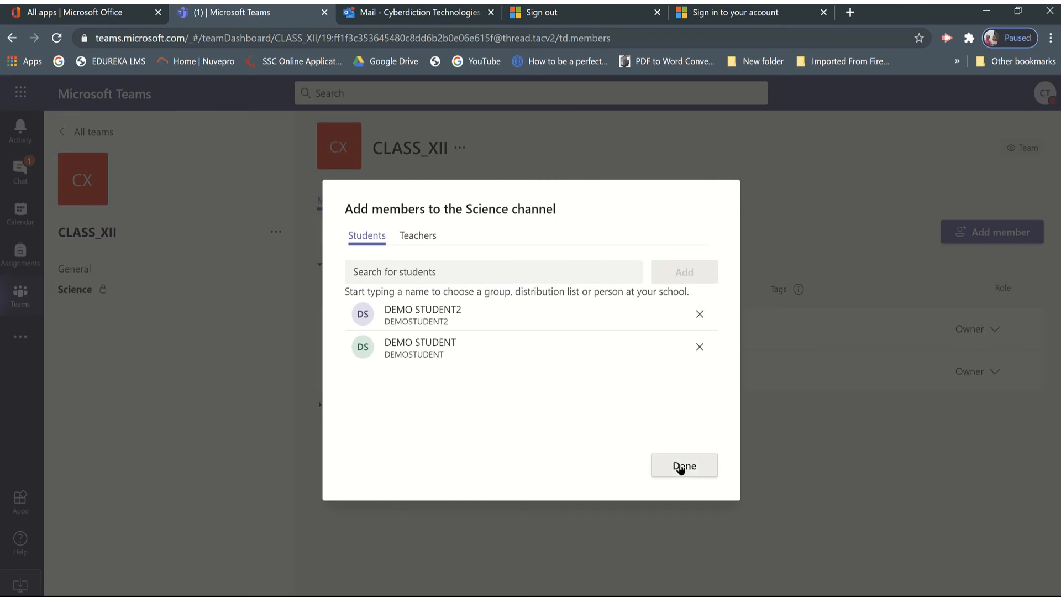
left_click(682, 469)
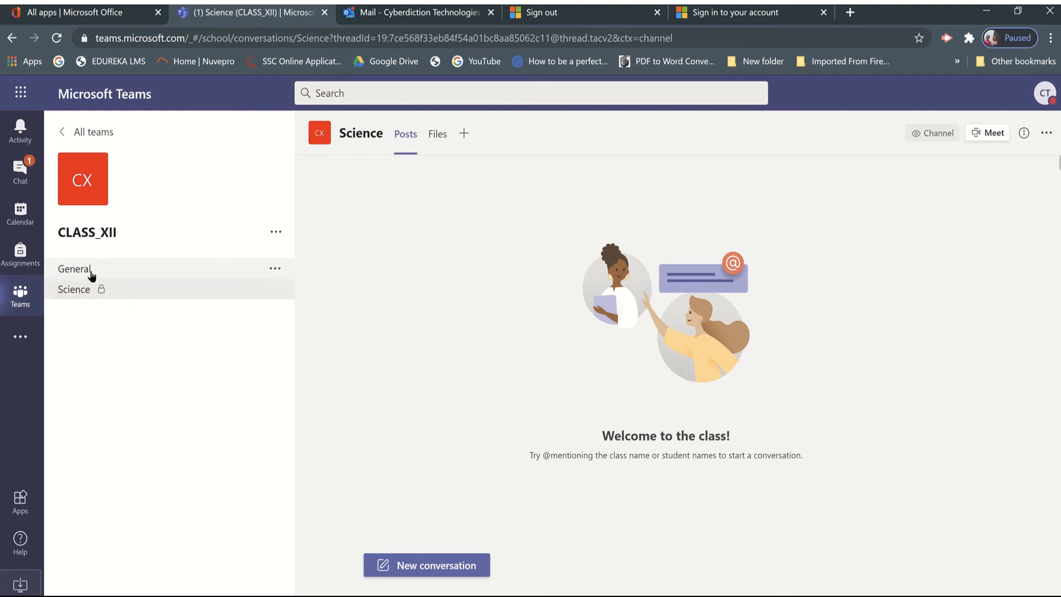
Restrict the General channel of CLASS_XII so that only owners can post messages.
left_click(91, 271)
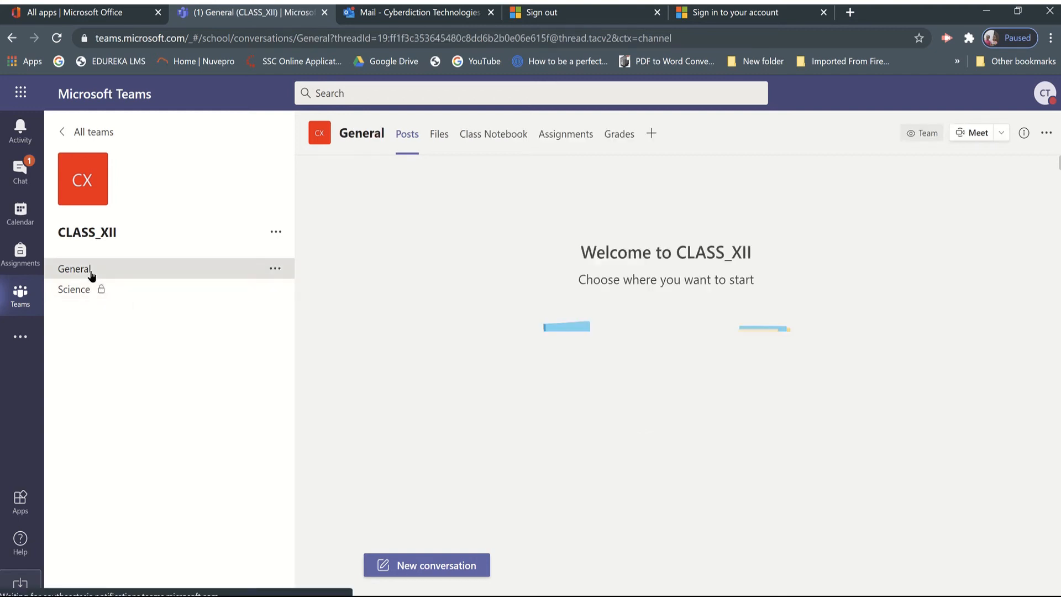
left_click(275, 270)
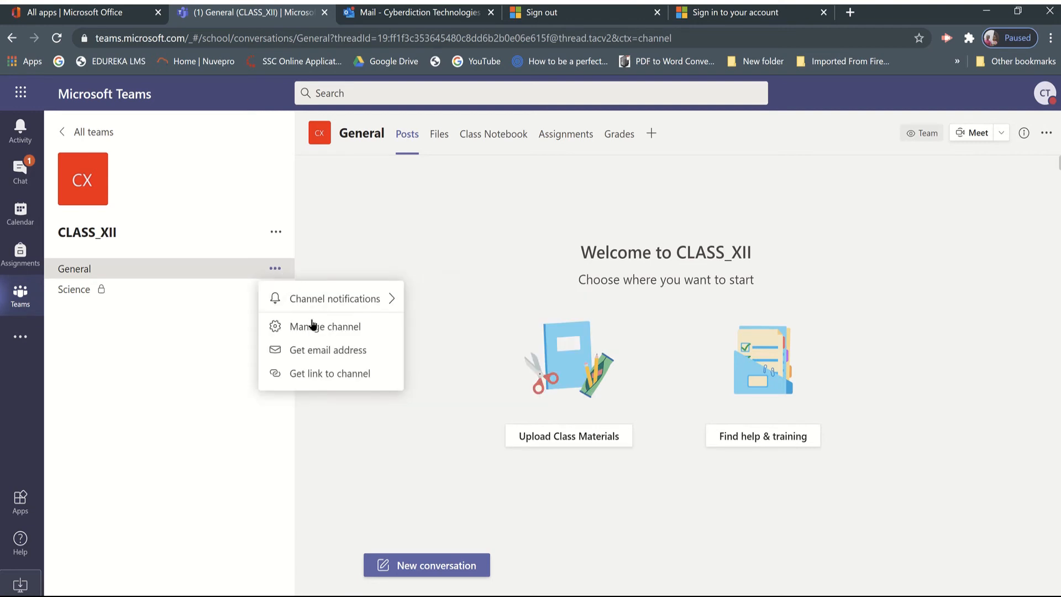
mouse_move(320, 299)
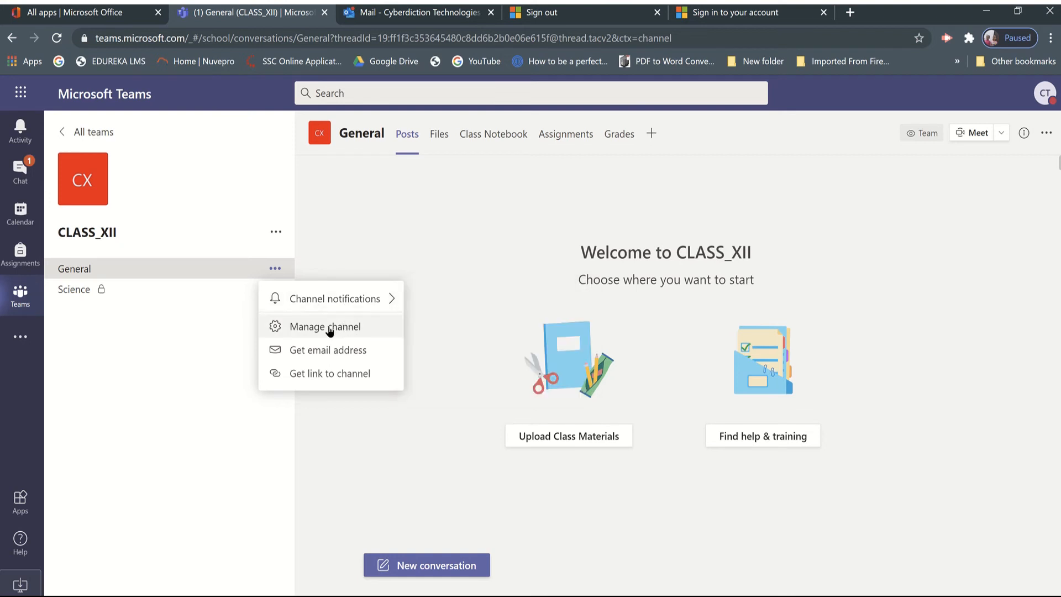
left_click(328, 330)
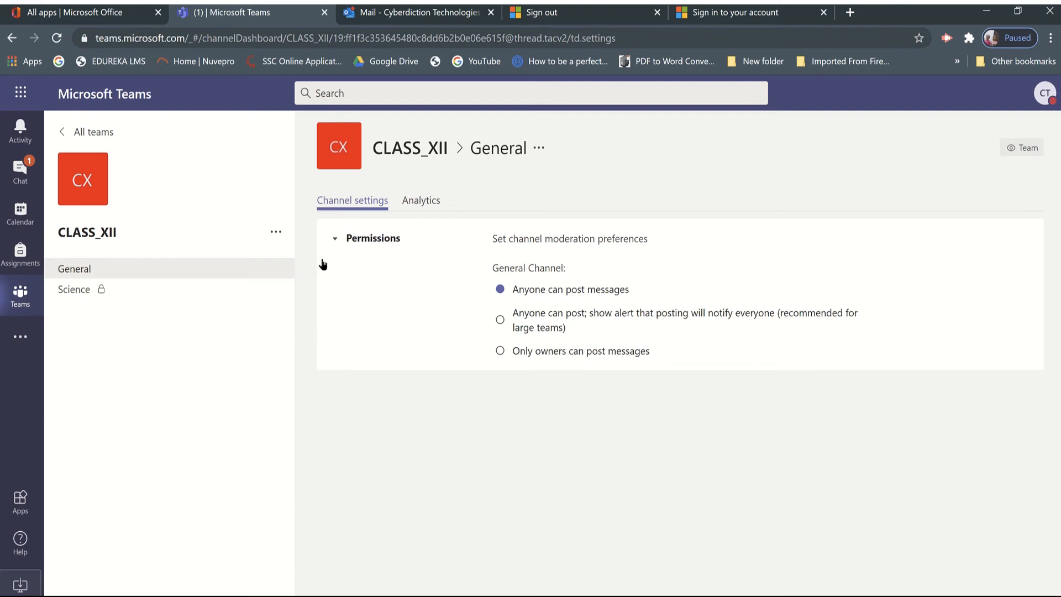
left_click(279, 273)
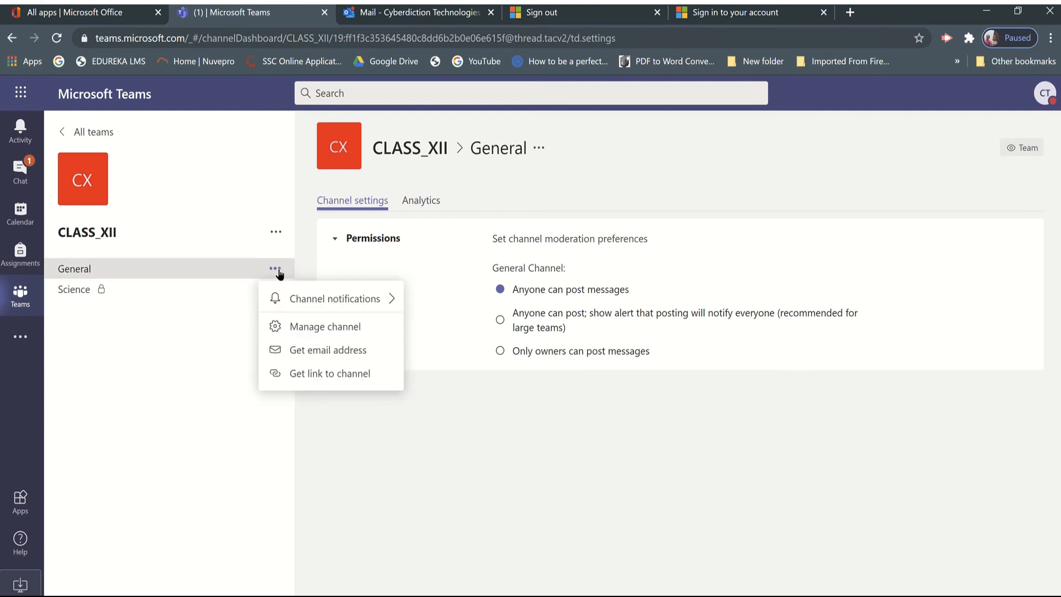
left_click(306, 326)
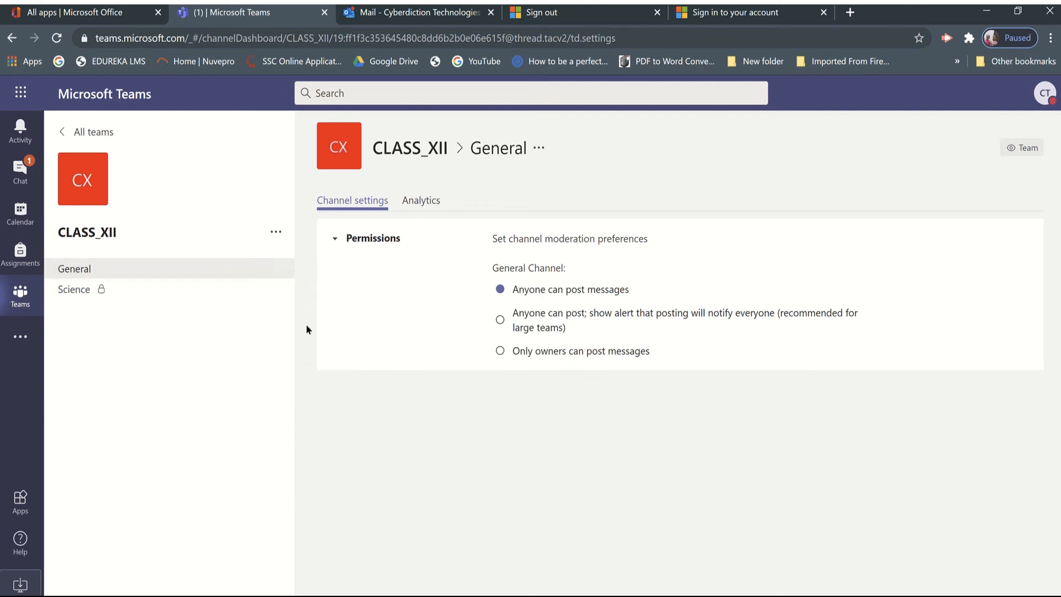
left_click(499, 351)
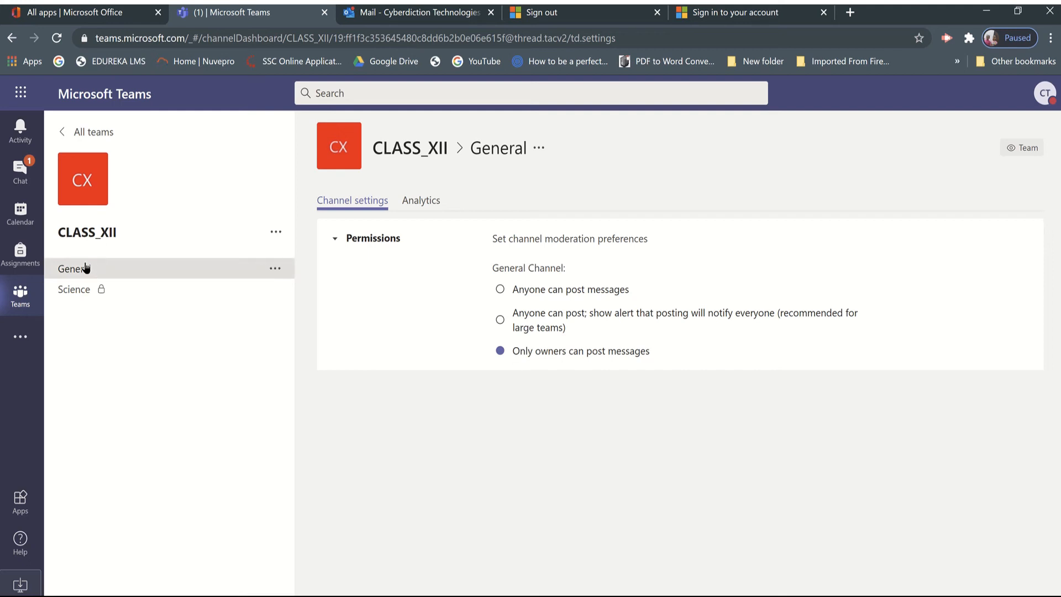
left_click(275, 232)
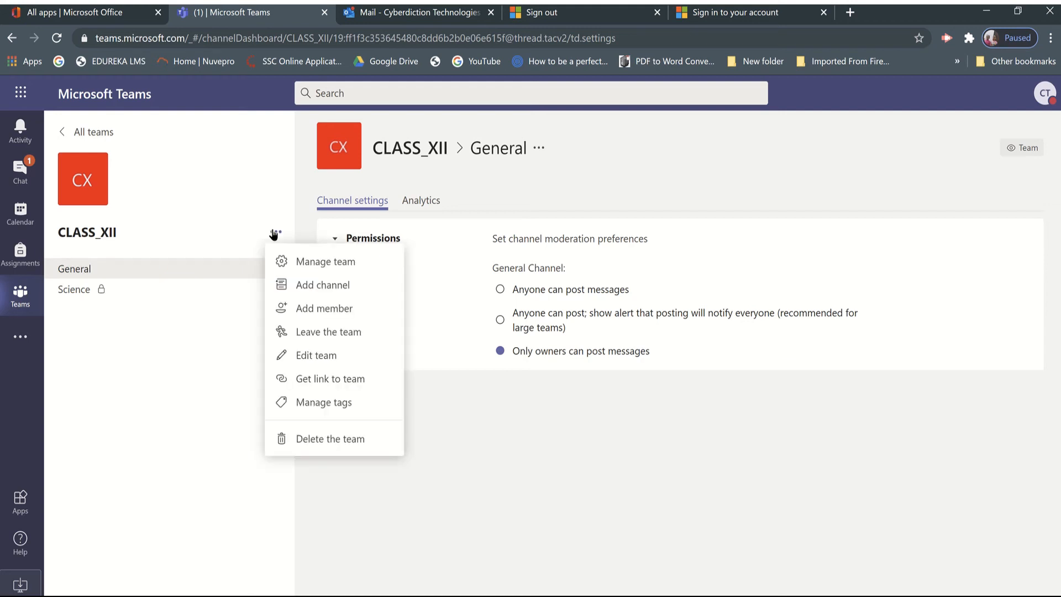
left_click(231, 223)
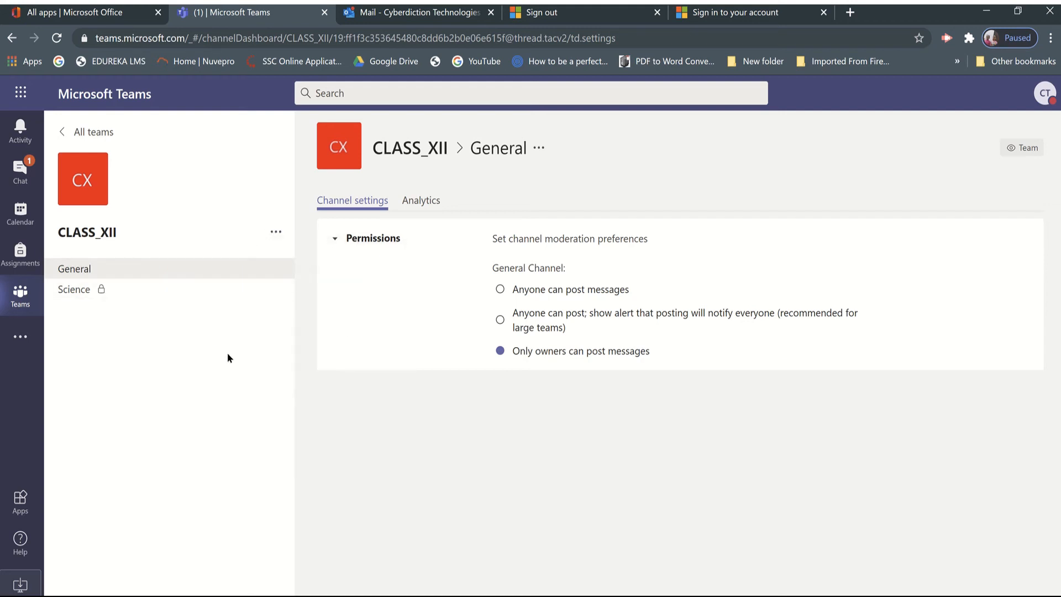
Start a new post in the General channel with the full formatting options and make it an Announcement.
left_click(78, 271)
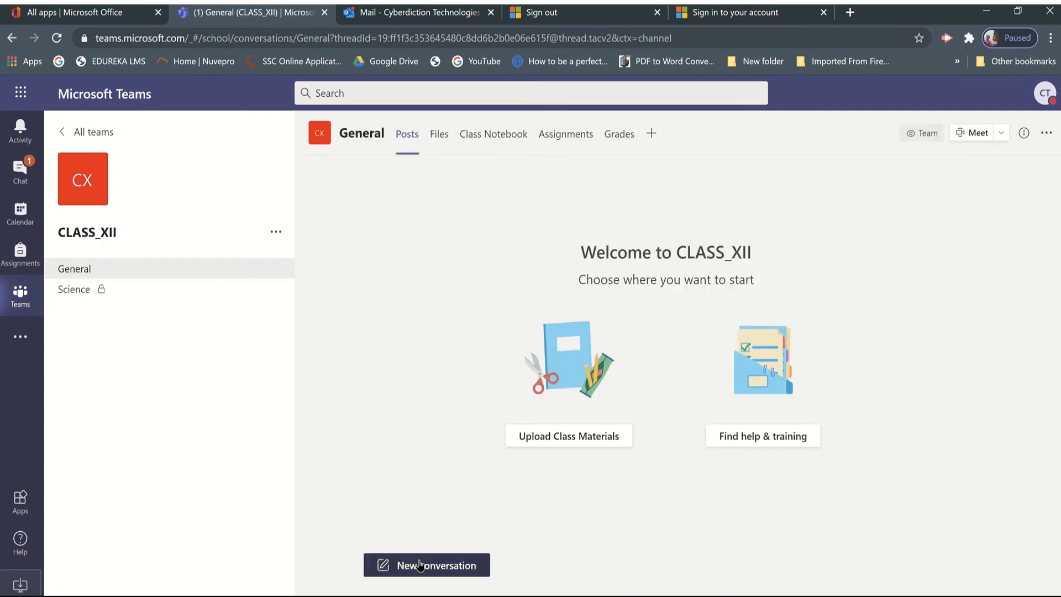
left_click(419, 562)
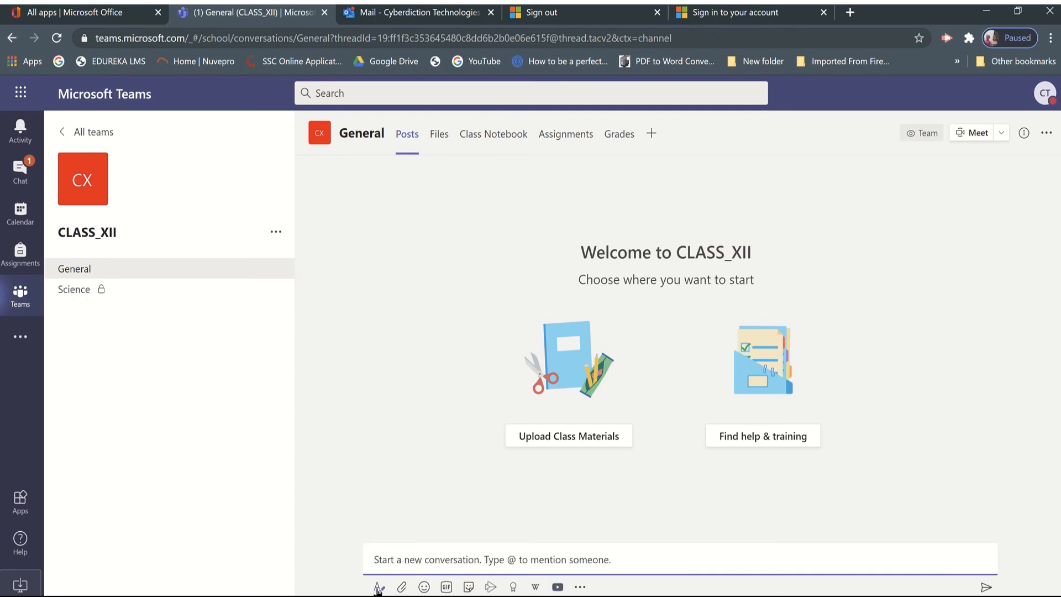
left_click(379, 587)
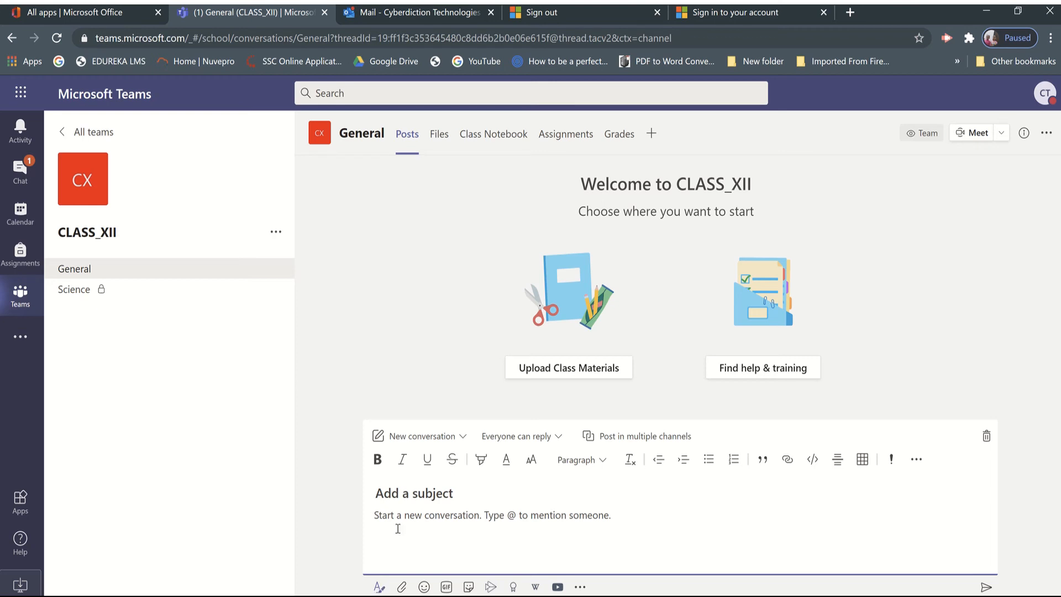
left_click(441, 442)
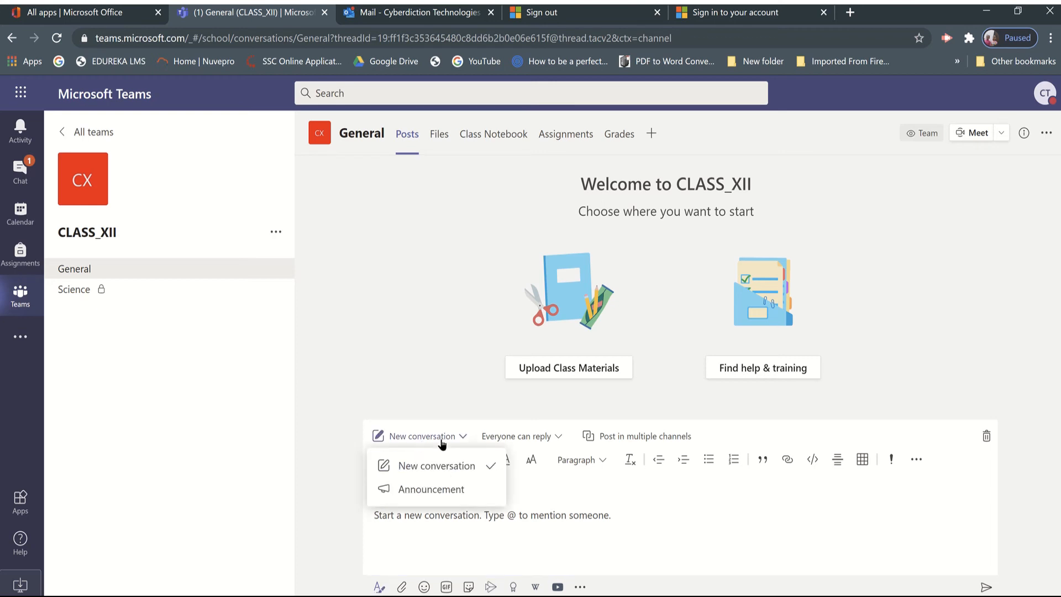
left_click(422, 489)
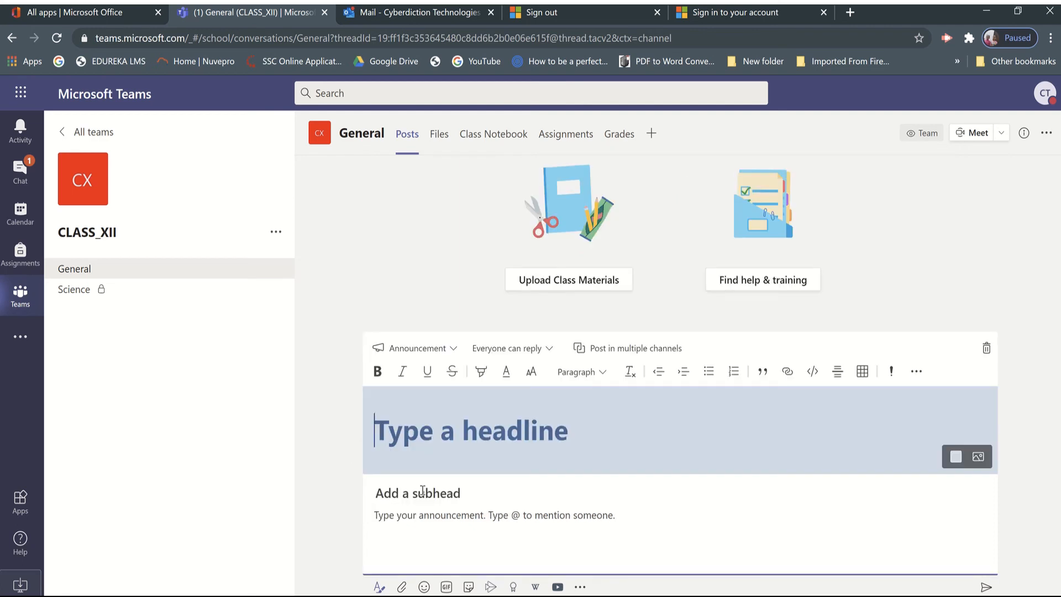
Enter "WELCOME - XII (SCIENCE GROUP)" as the announcement's headline.
type("WELCOME")
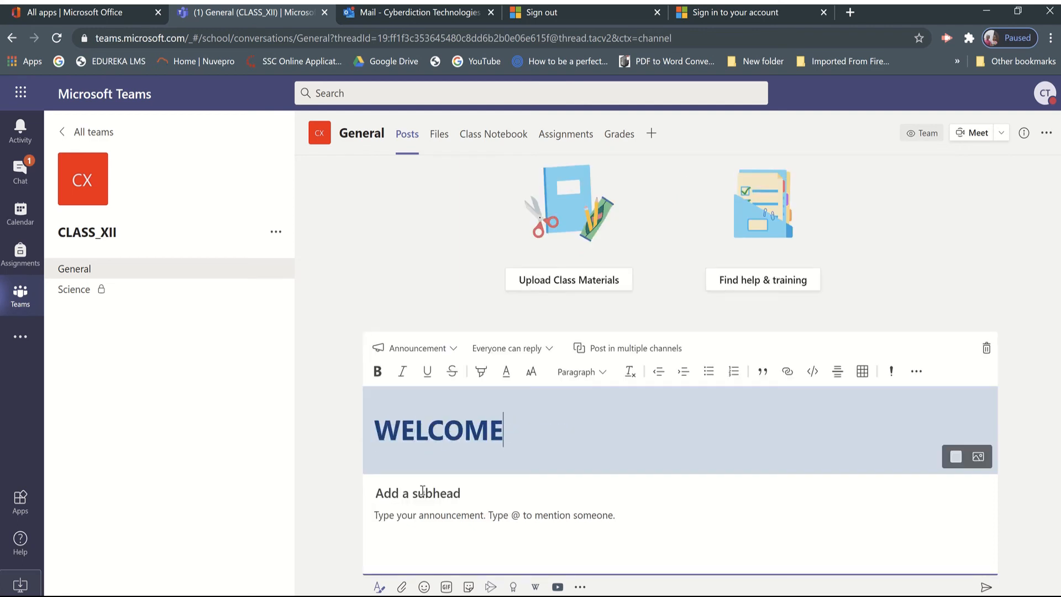
type(" - XII (SCIE")
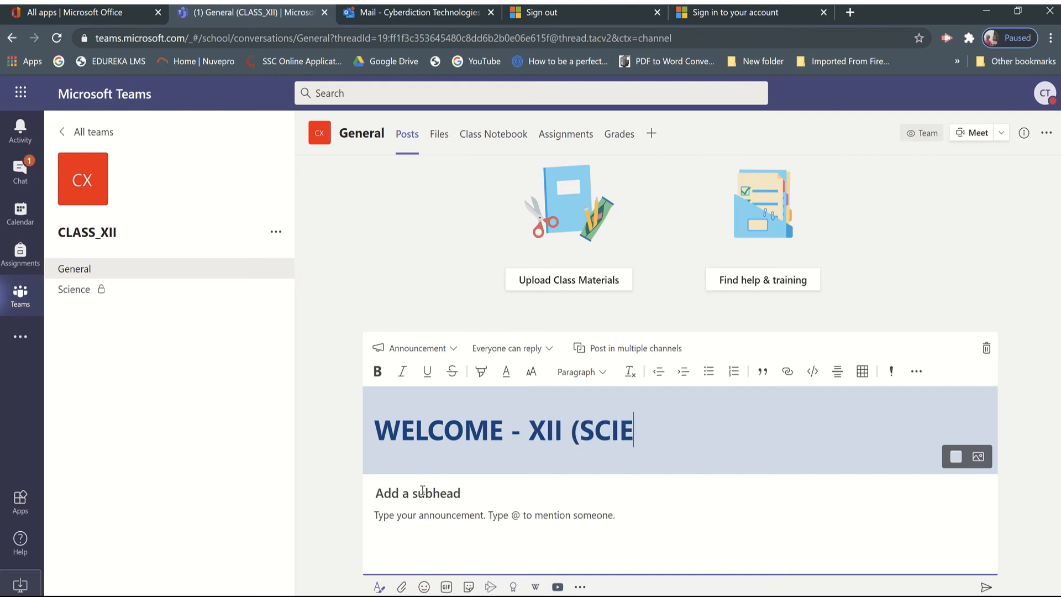
type("NCE GRO")
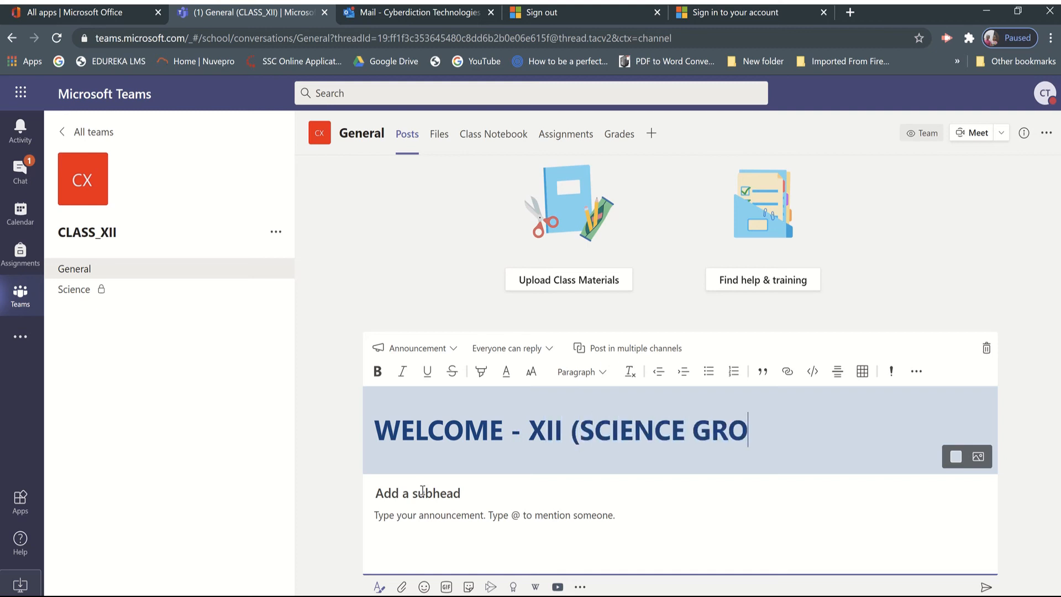
type("UP)")
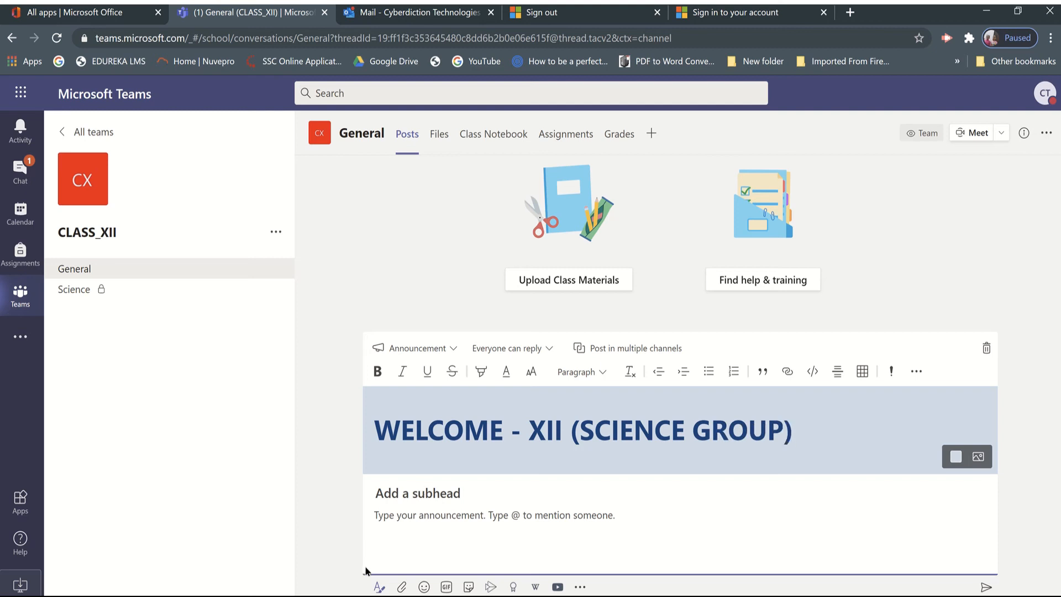
Write the announcement's body as "Hi All," followed by "I am your class teacher." below a blank line.
left_click(409, 521)
type("Hi A")
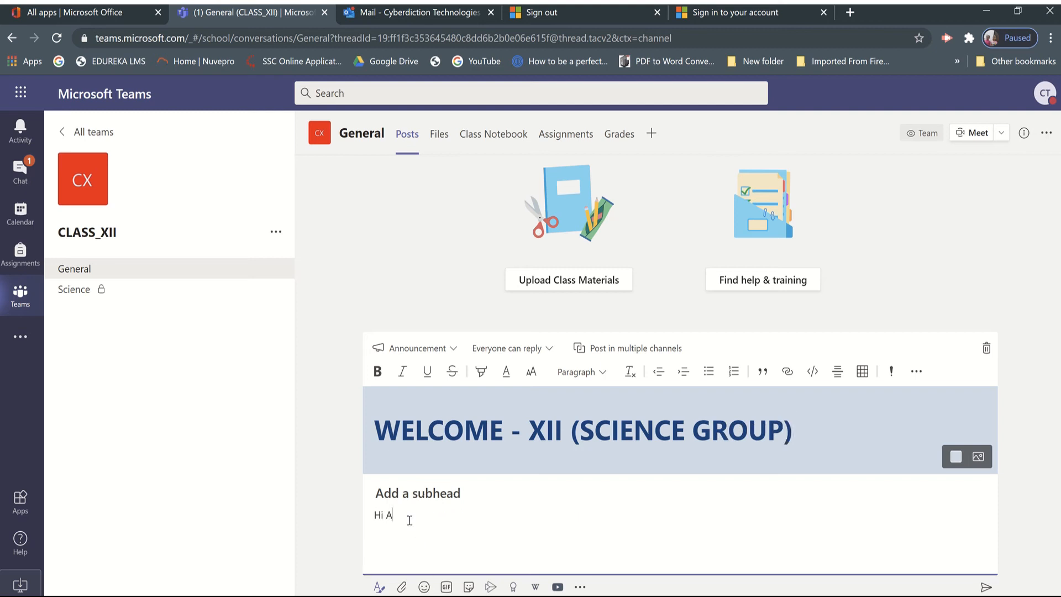
type("ll")
type(",  ")
type("I am you")
key("BackSpace")
type("ur class teacher.")
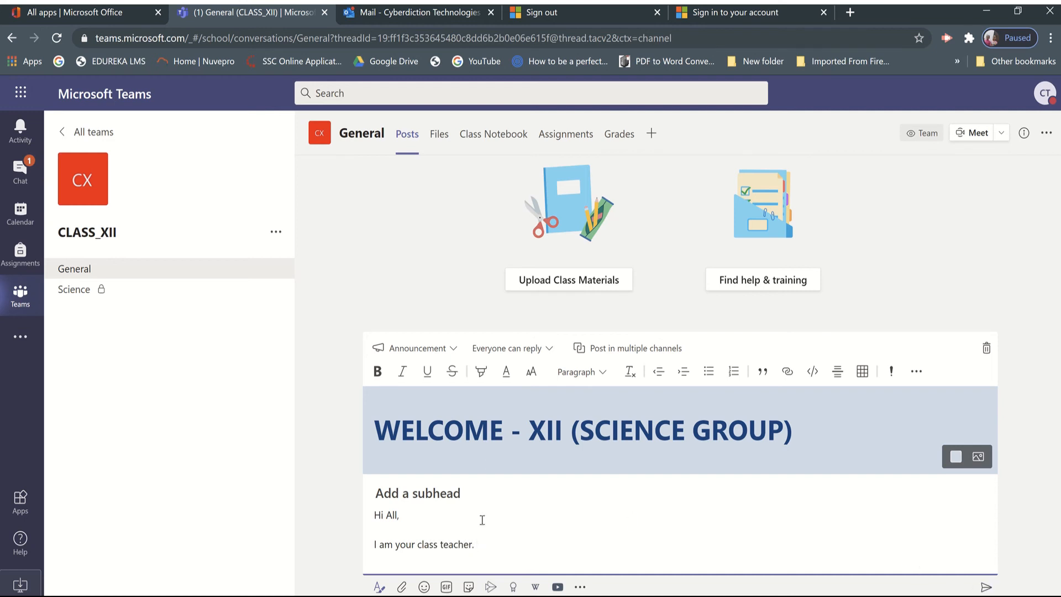
Format "I am your class teacher." in bold with a red-orange font colour, and mark the announcement as important.
left_click_drag(484, 544, 289, 547)
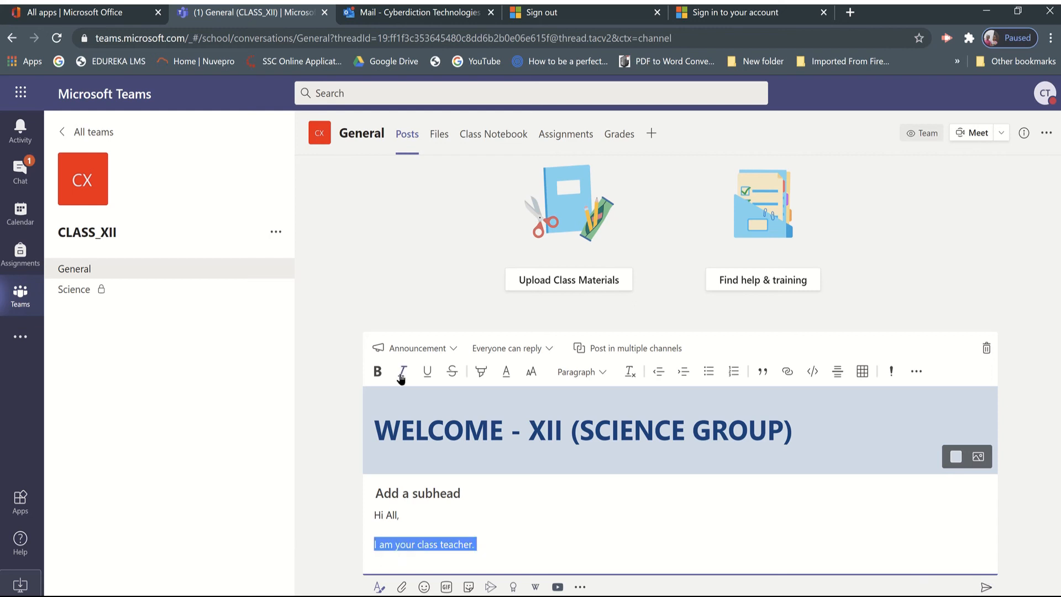
left_click(378, 372)
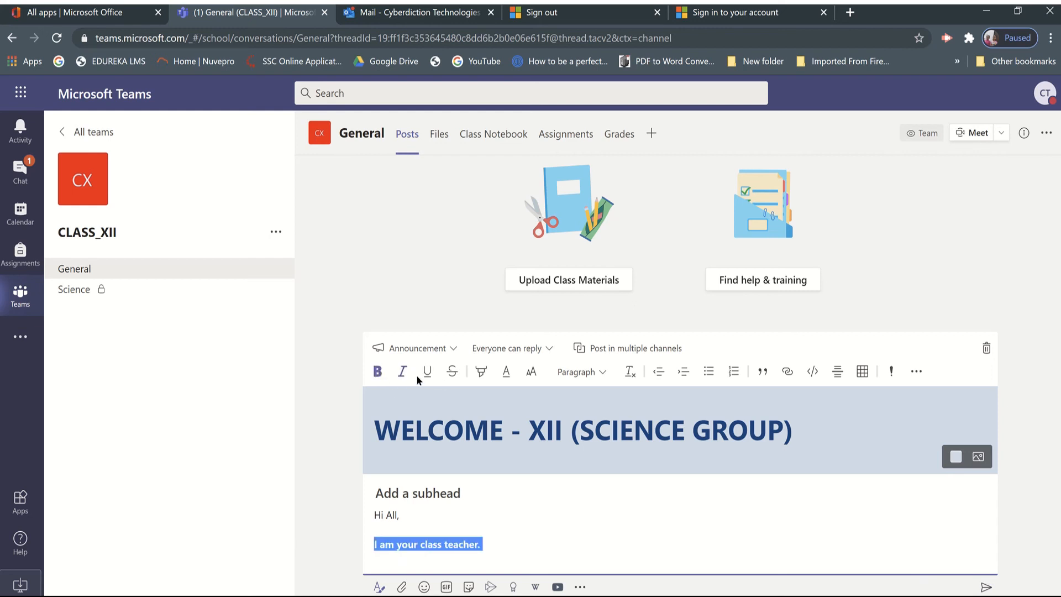
left_click(503, 377)
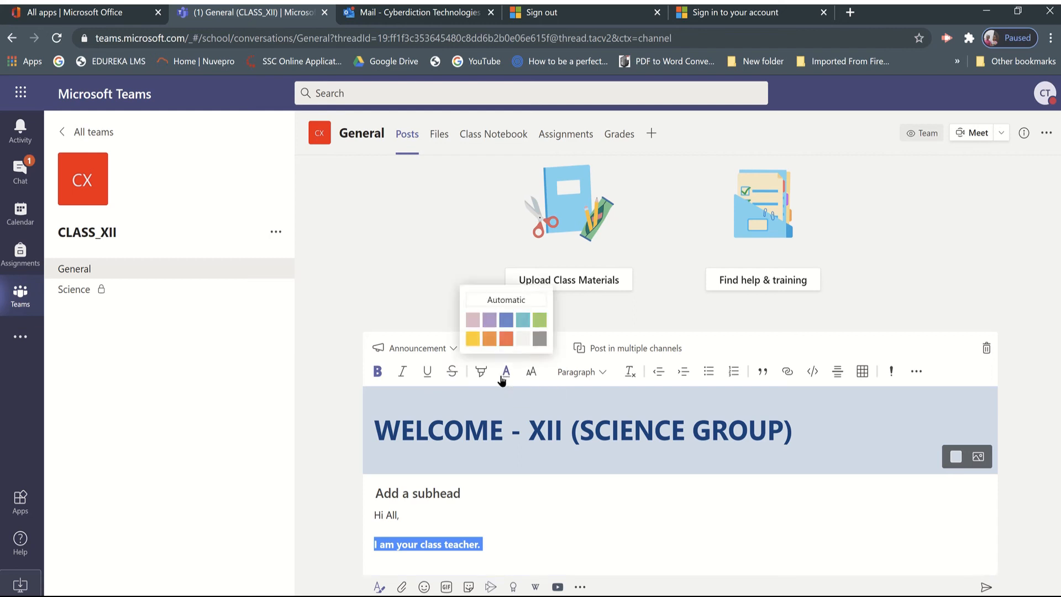
left_click(505, 340)
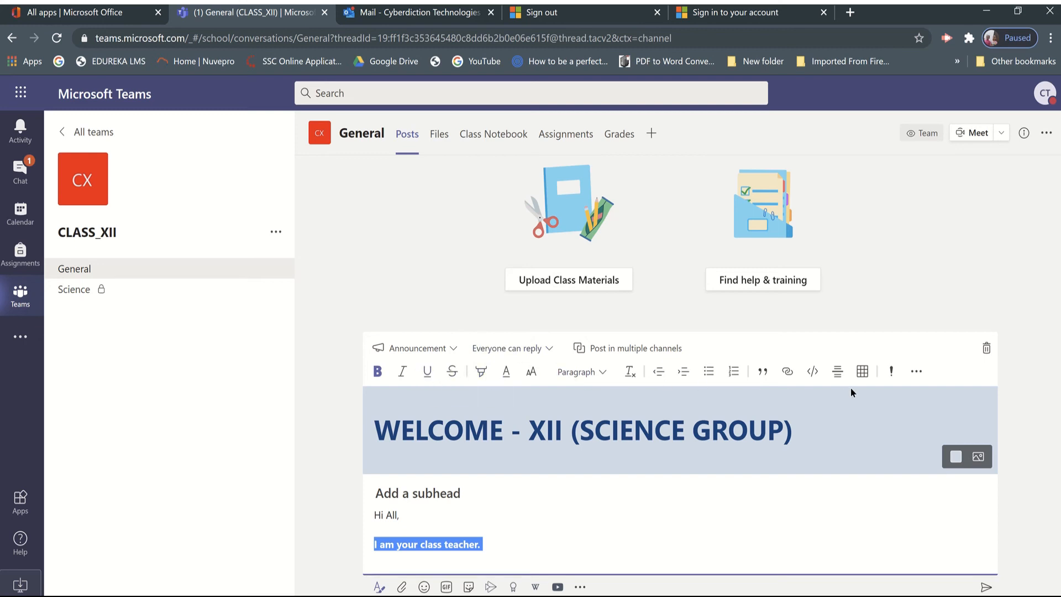
left_click(892, 373)
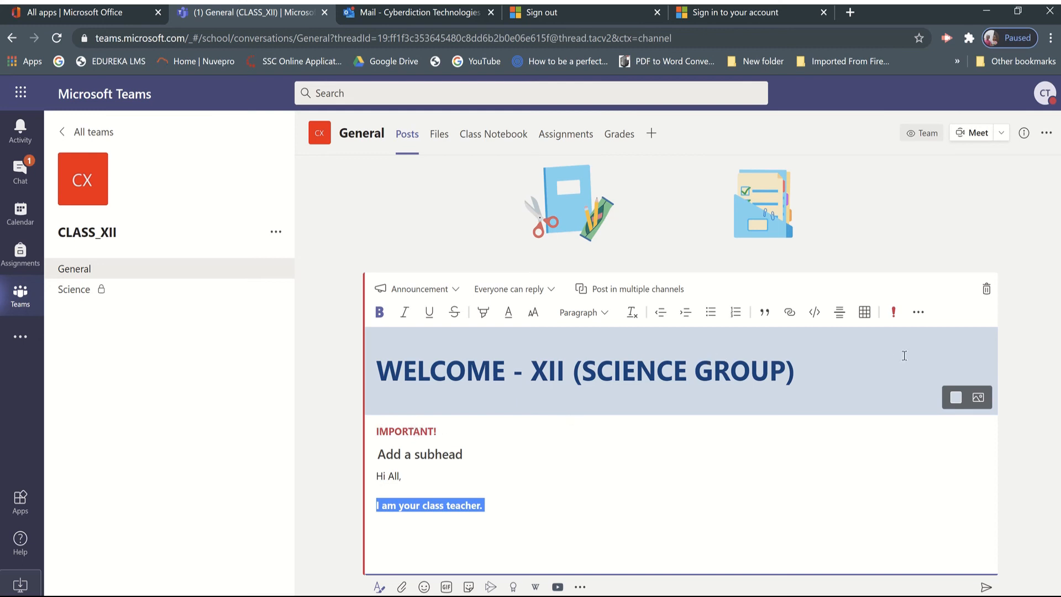
Restrict replies to the announcement so that only you and moderators can reply.
left_click(918, 314)
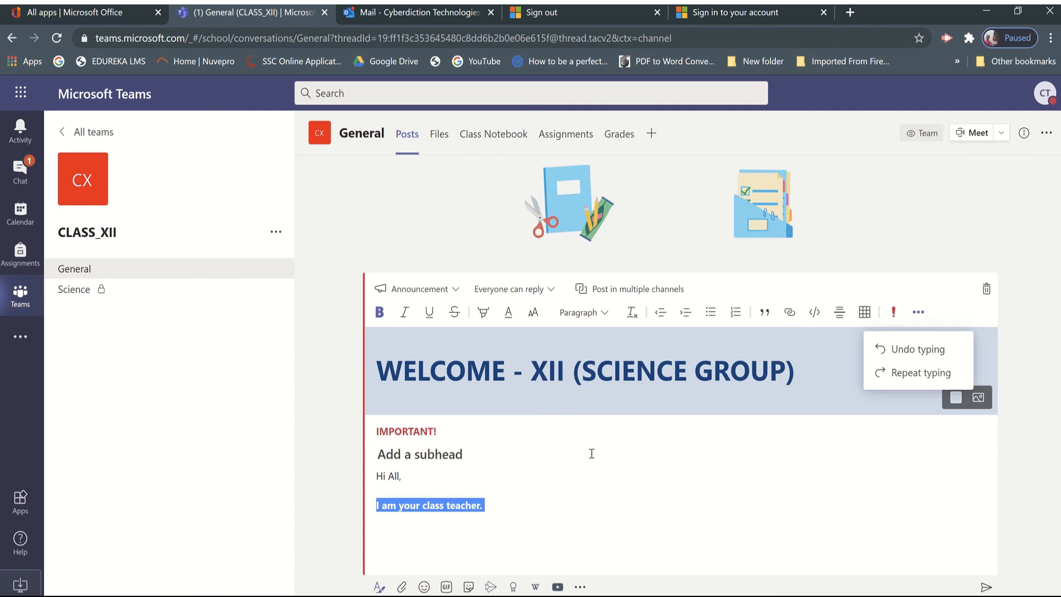
left_click(522, 467)
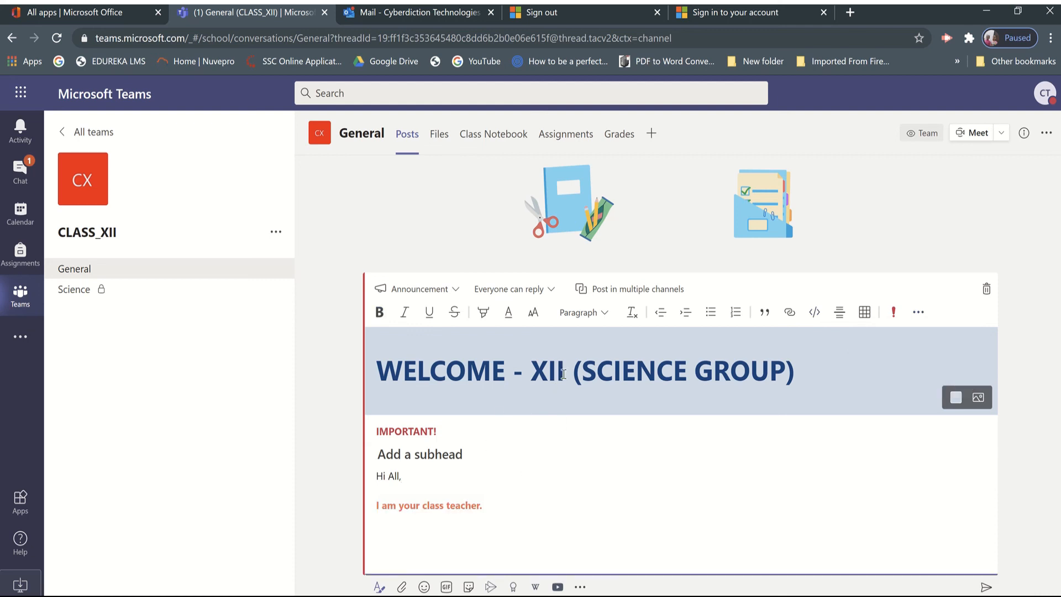
left_click(547, 296)
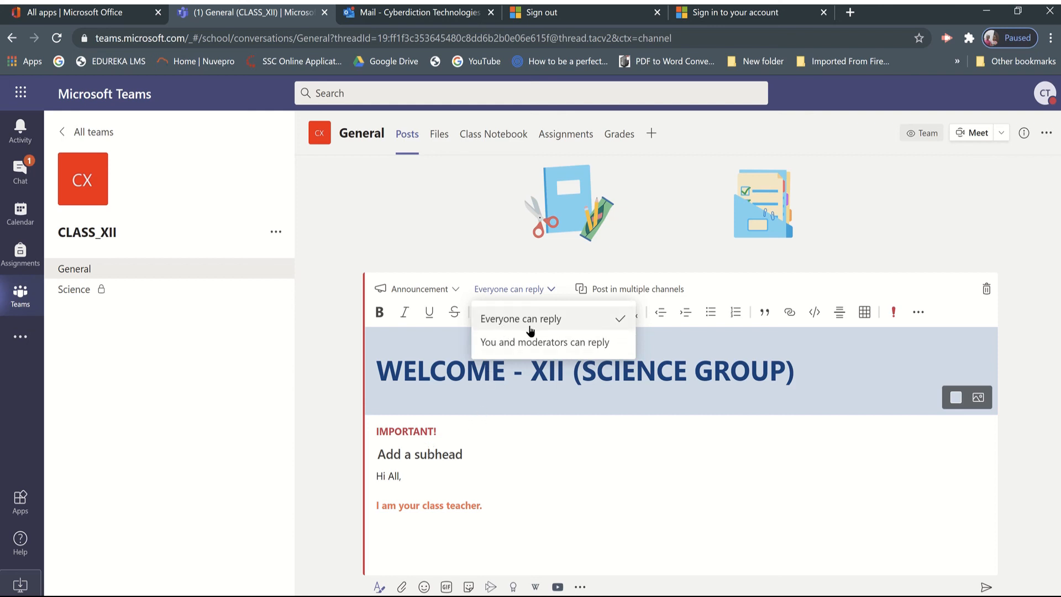
left_click(509, 345)
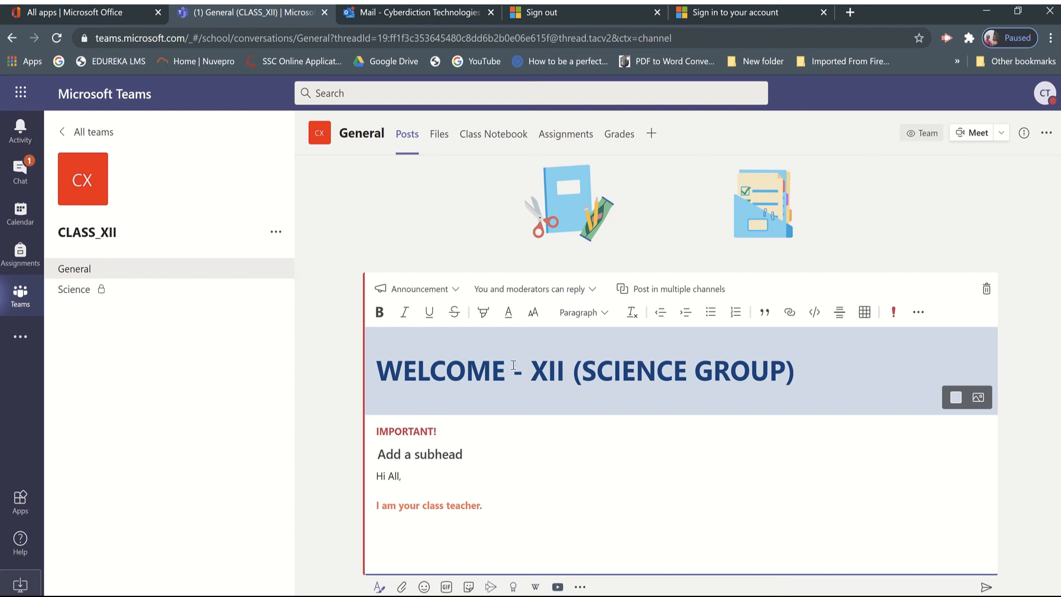
Add the IP_ STUDENTS channel of CLASS-MM ( GRADE-XI) as a second destination for the announcement and send the post.
left_click(660, 291)
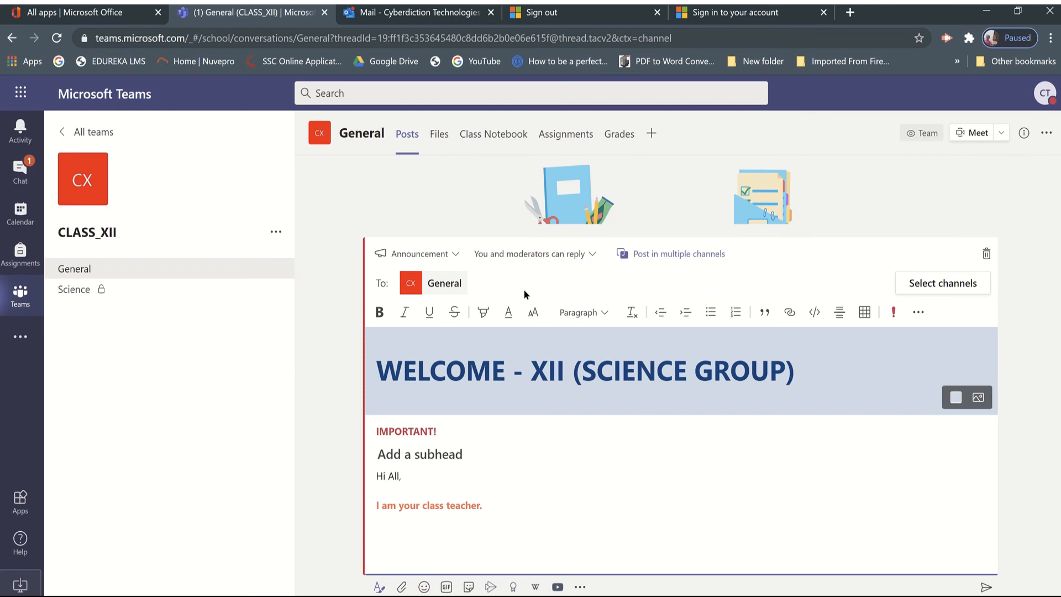
left_click(913, 288)
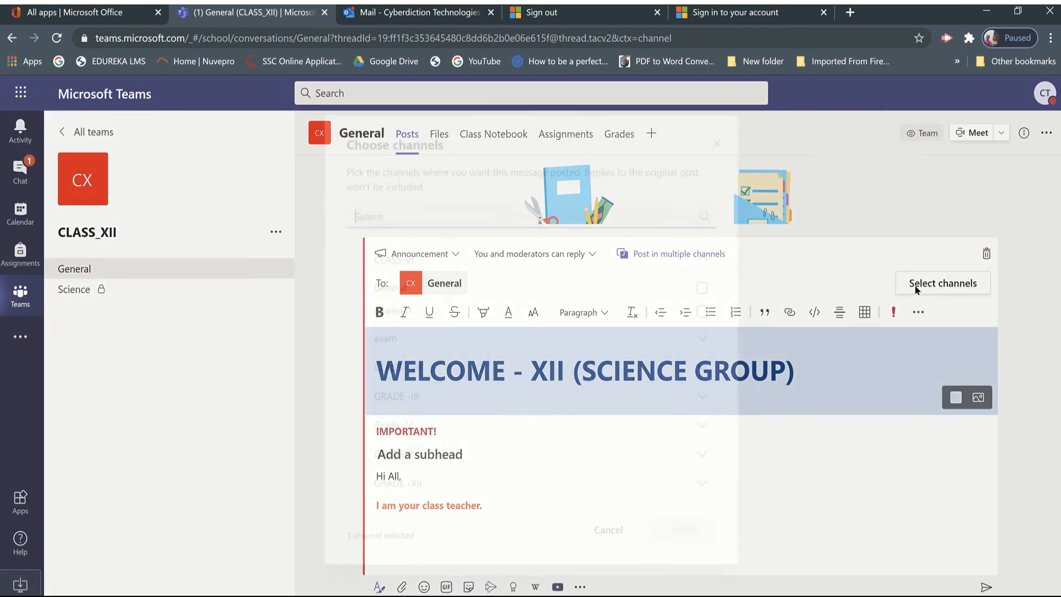
scroll(445, 481, "down", 2)
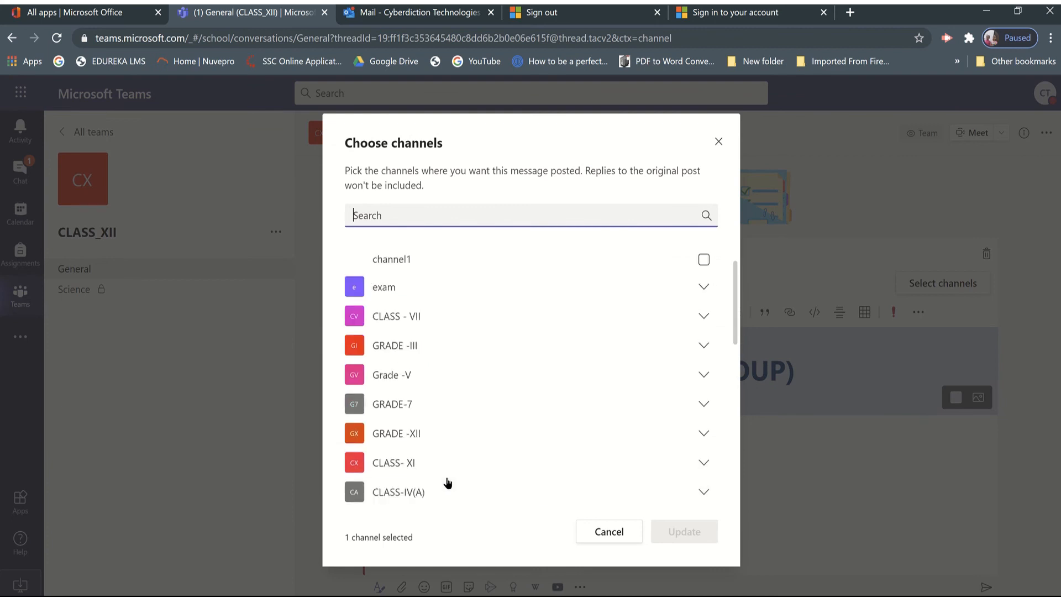
scroll(447, 482, "down", 1)
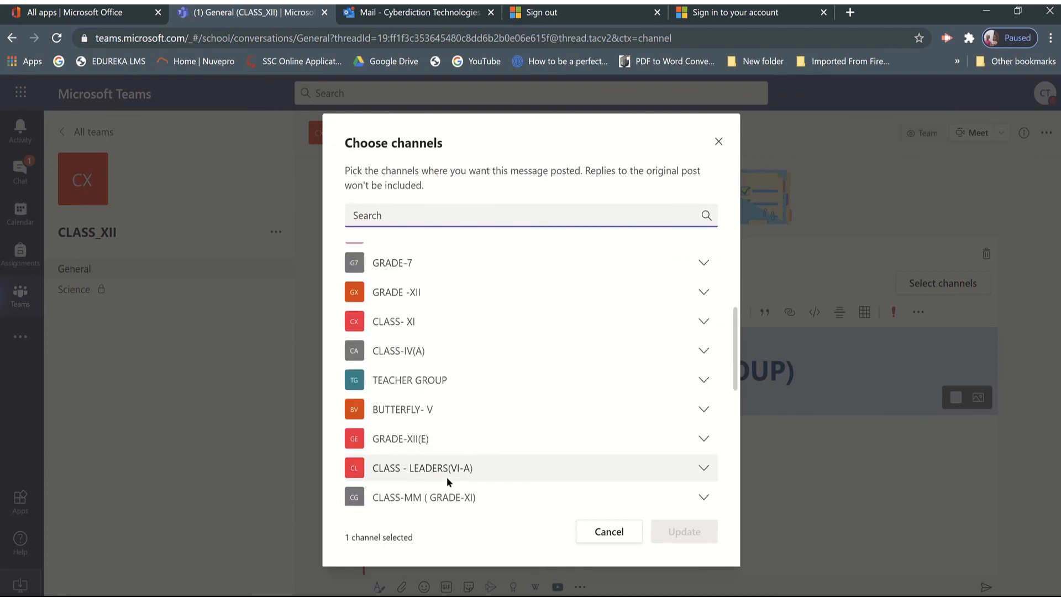
scroll(446, 481, "down", 2)
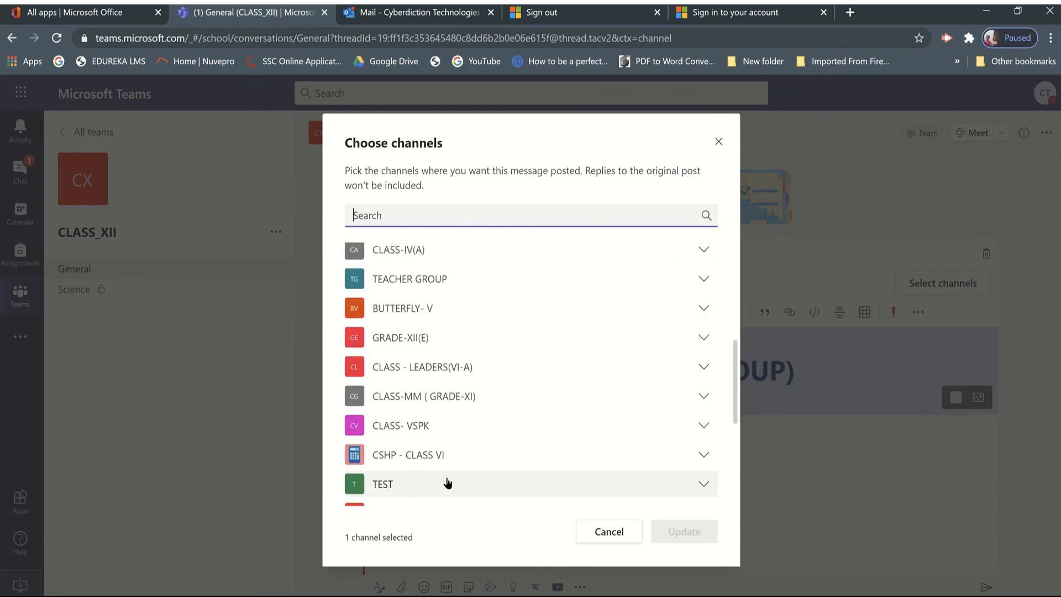
left_click(447, 399)
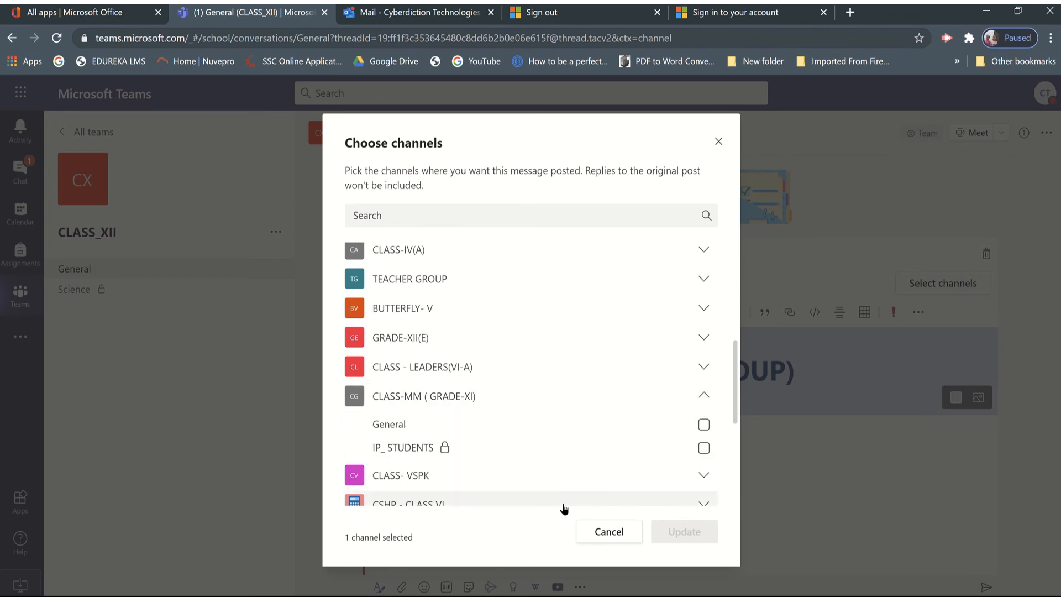
left_click(423, 449)
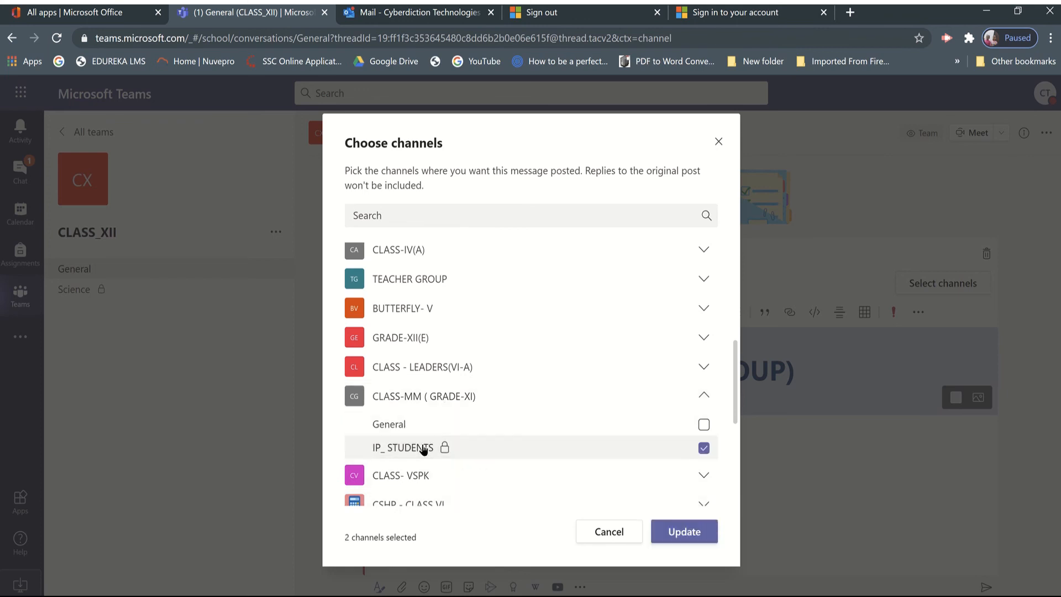
left_click(684, 532)
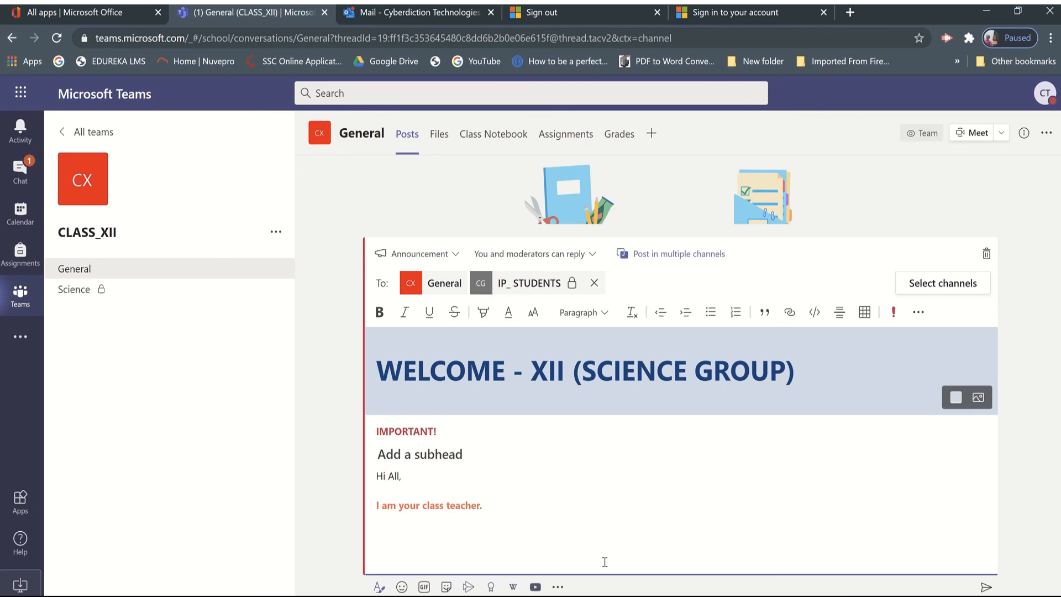
left_click(985, 587)
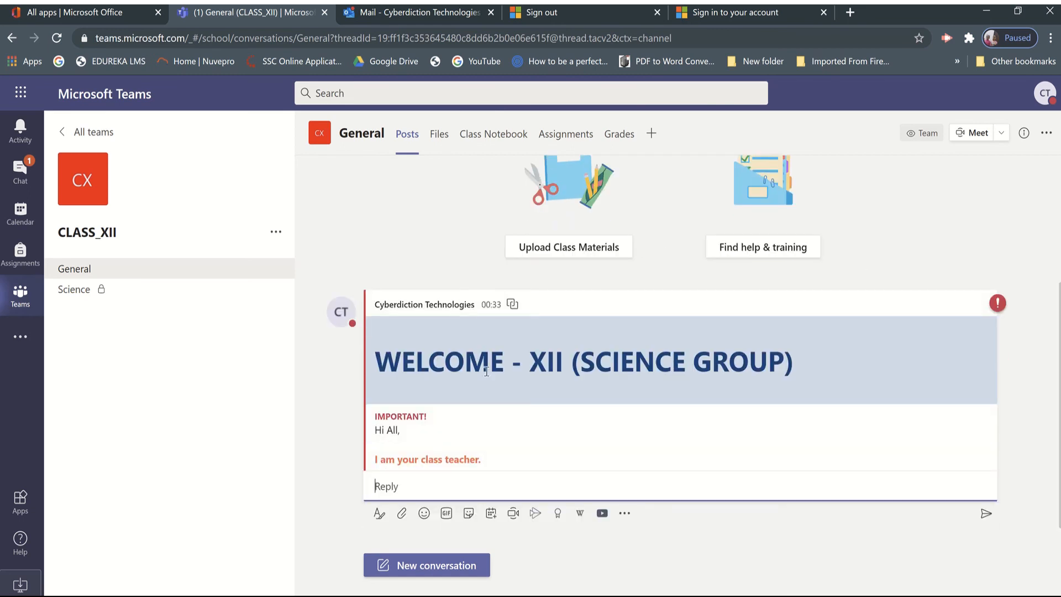
left_click(457, 476)
mouse_move(469, 5)
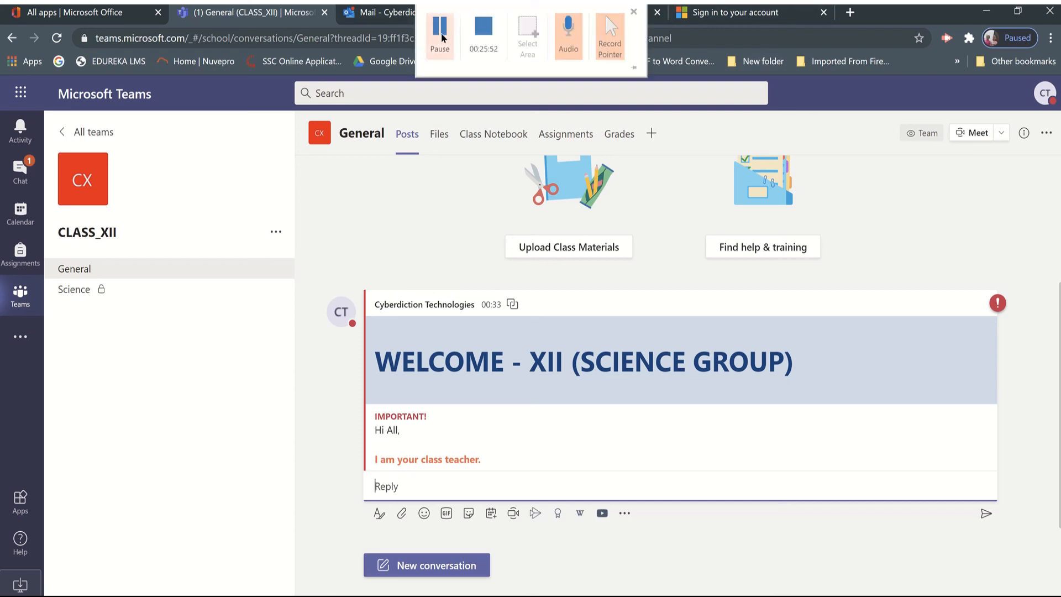